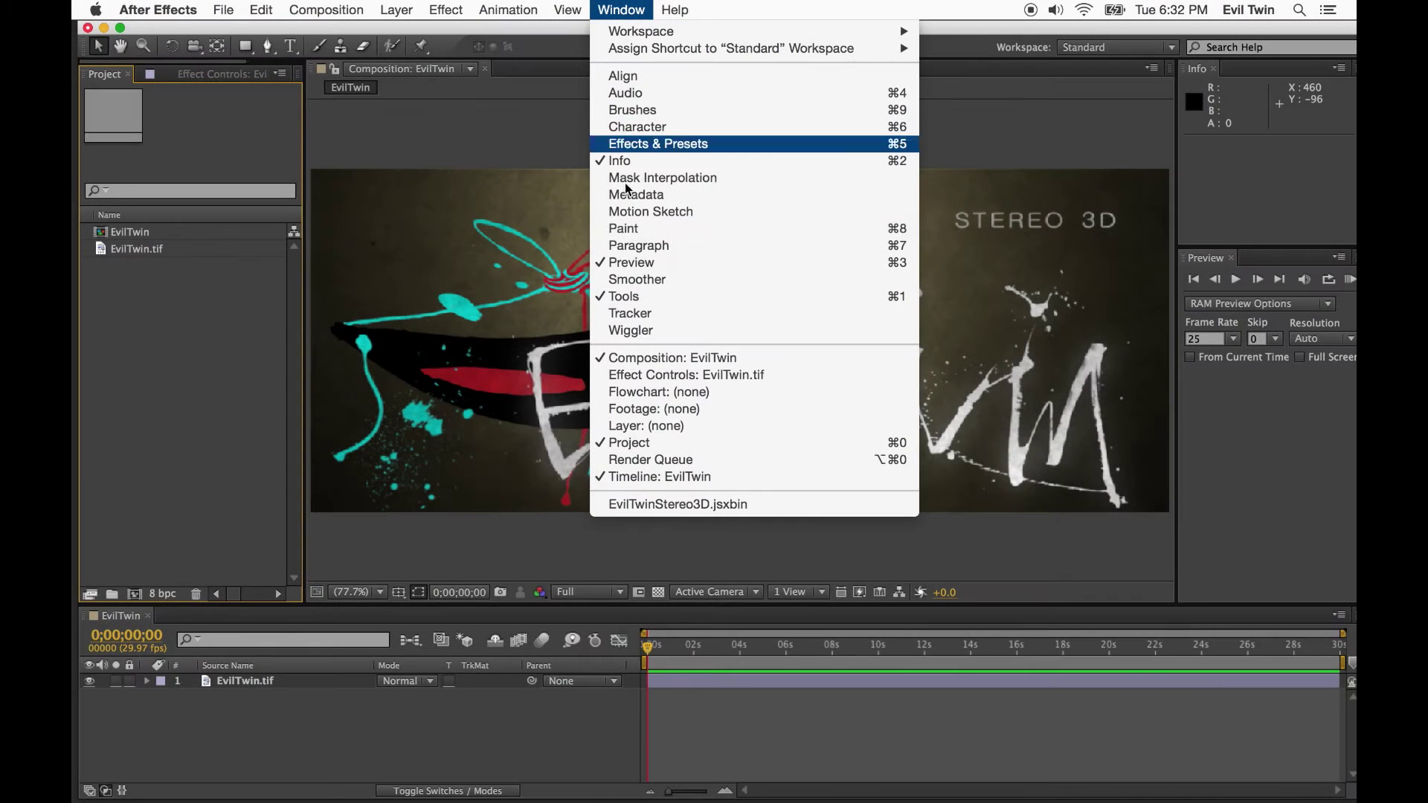
- Open the EvilTwinStereo3D script, dock it above the Project panel, and shrink its height to fit its controls
left_click(696, 506)
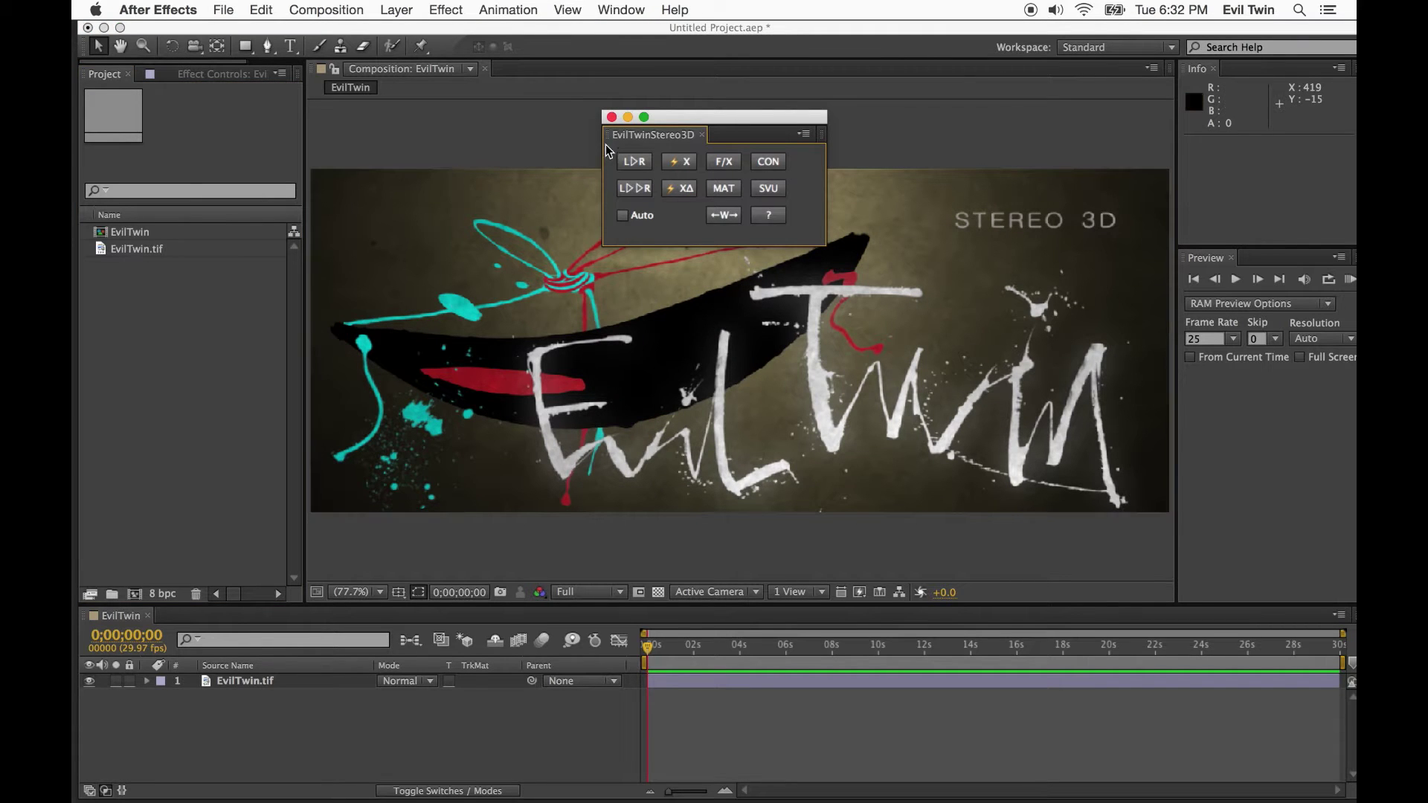
left_click_drag(609, 136, 183, 105)
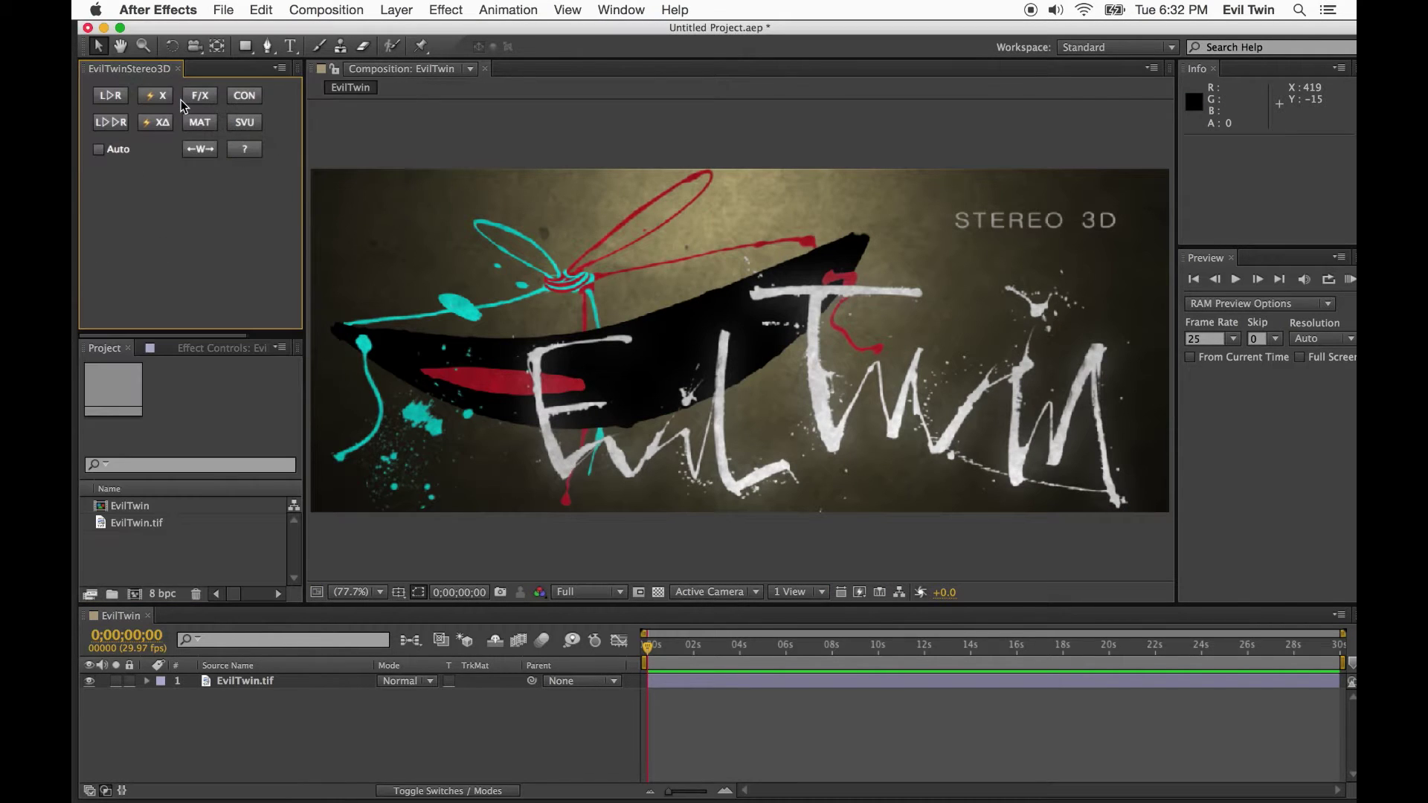
left_click_drag(198, 330, 199, 179)
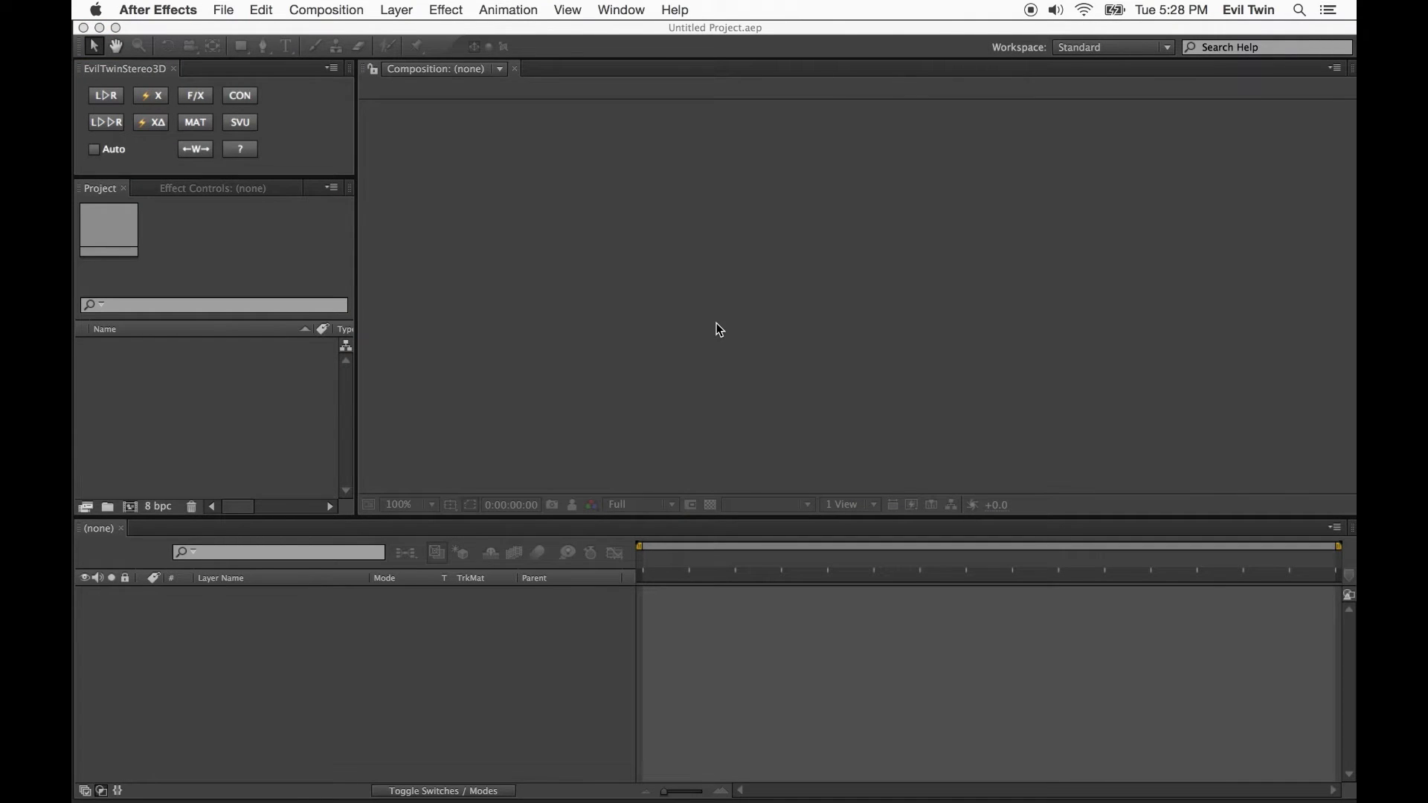
- Read the script's help text down to Naming and Folders, check the Channel IDs, and open the settings for editing
left_click(240, 149)
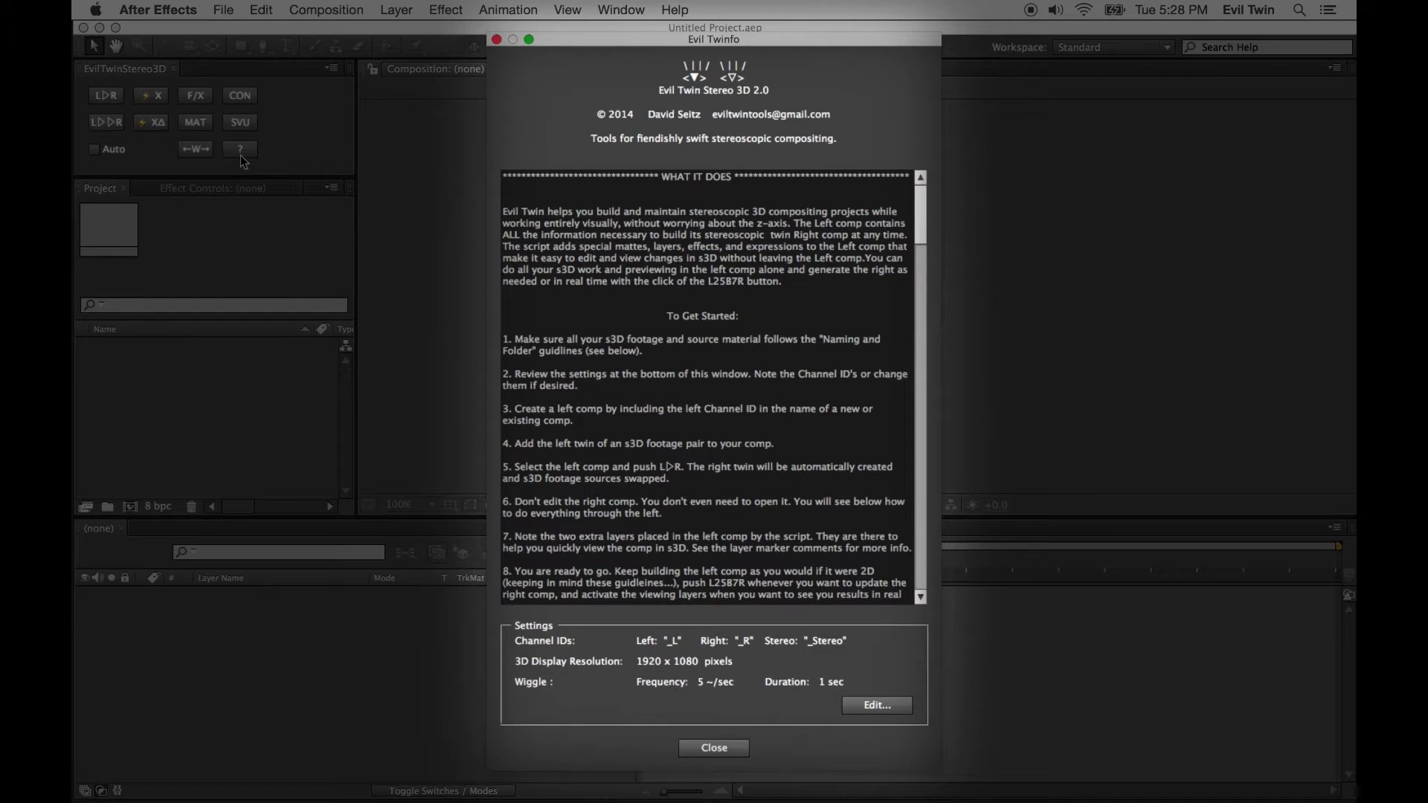
left_click_drag(922, 194, 929, 558)
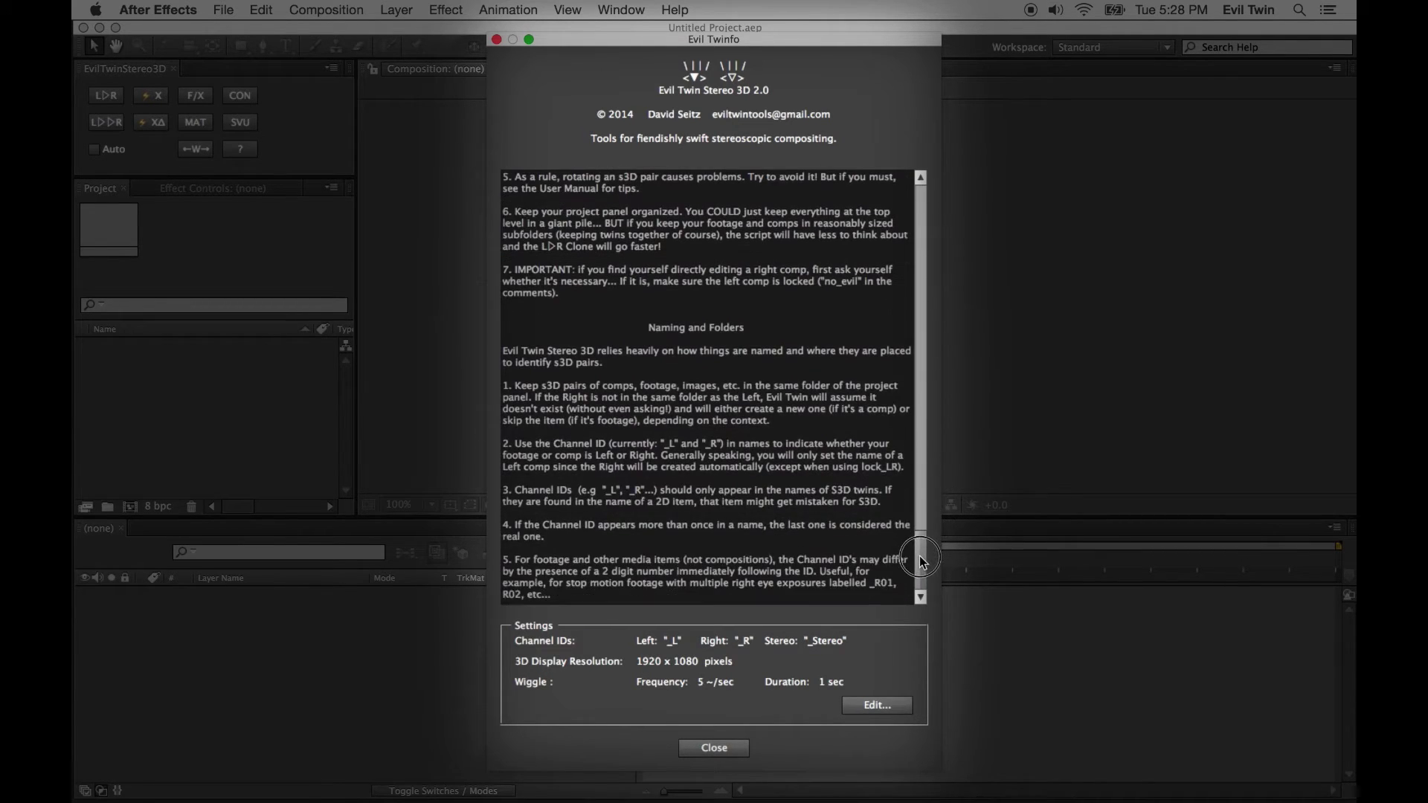
left_click_drag(749, 326, 646, 328)
left_click(846, 618)
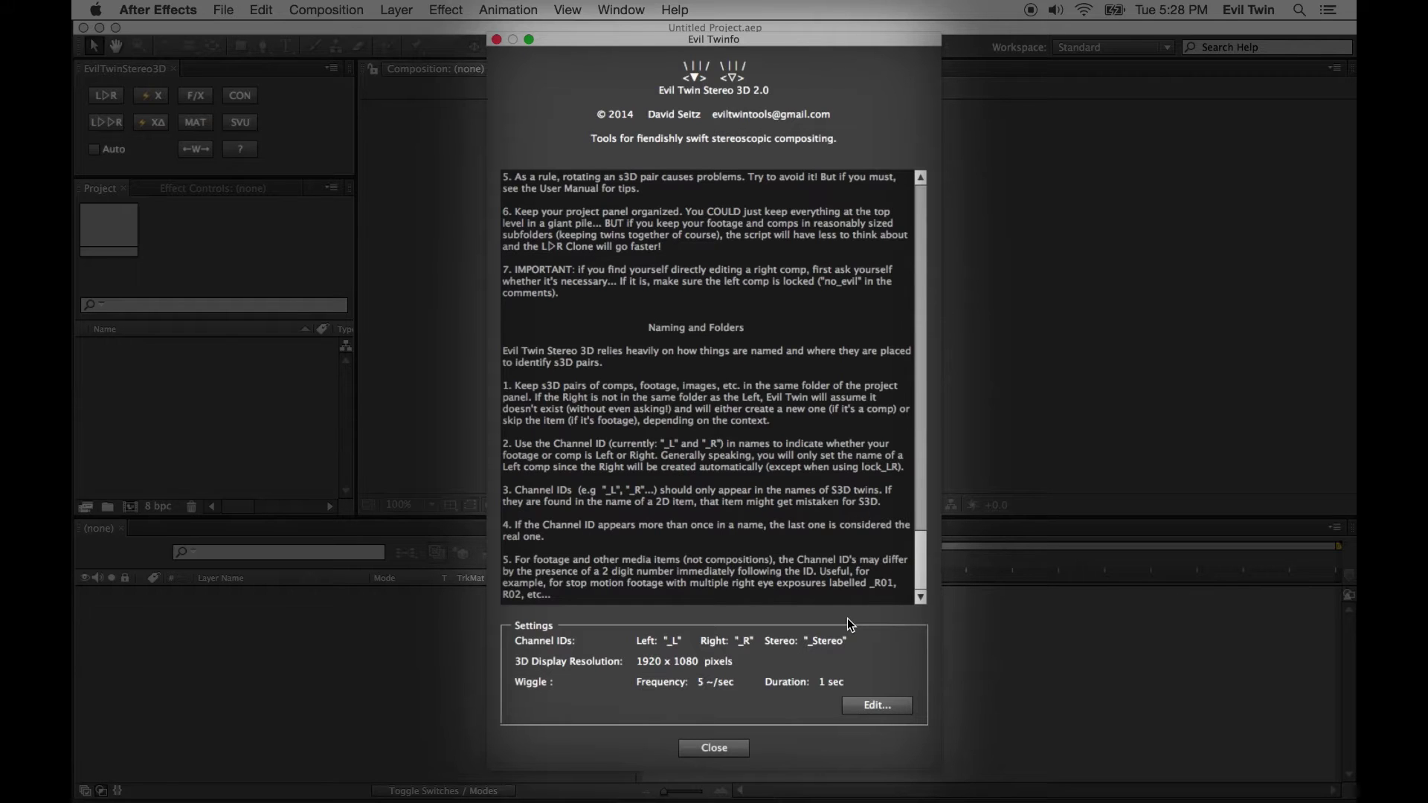
left_click_drag(848, 640, 634, 637)
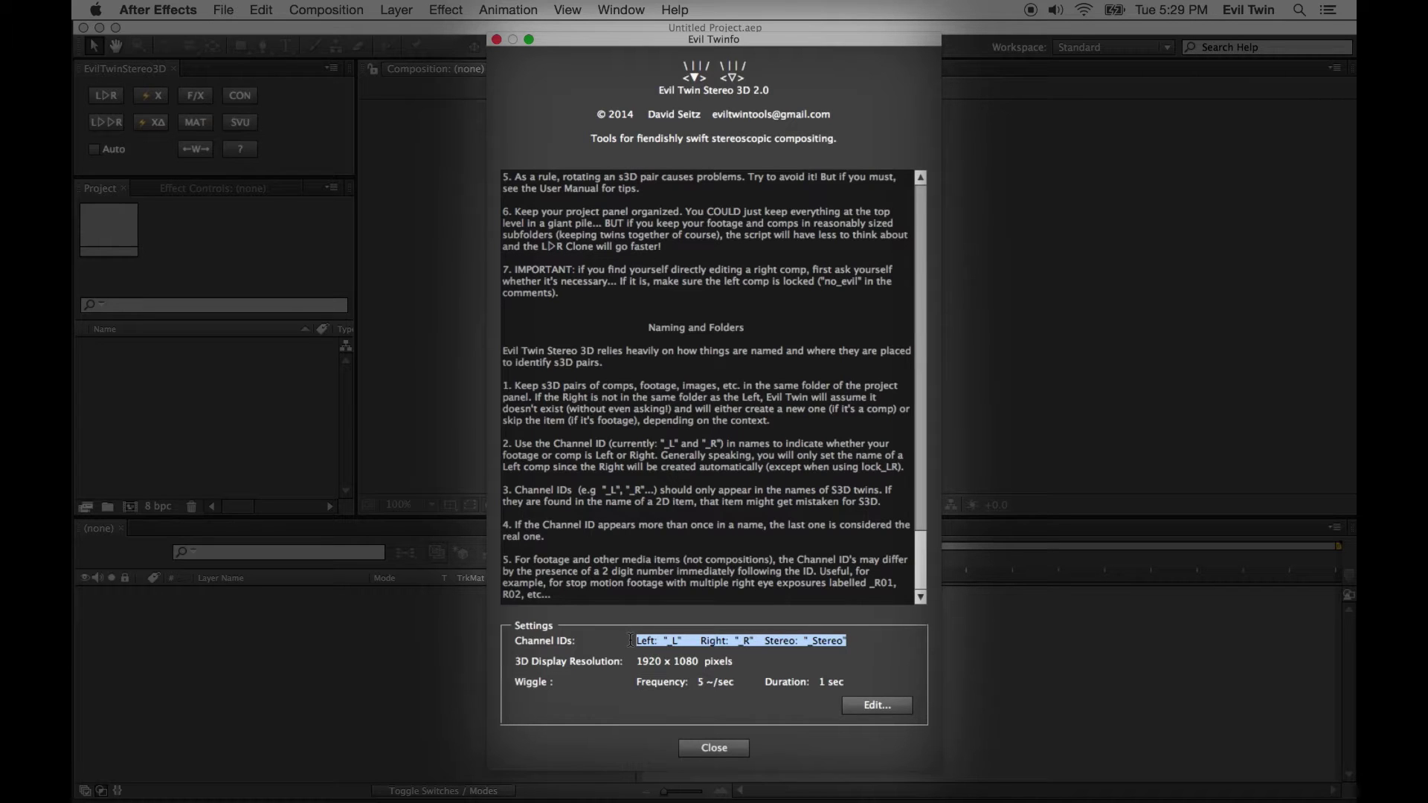
left_click(631, 640)
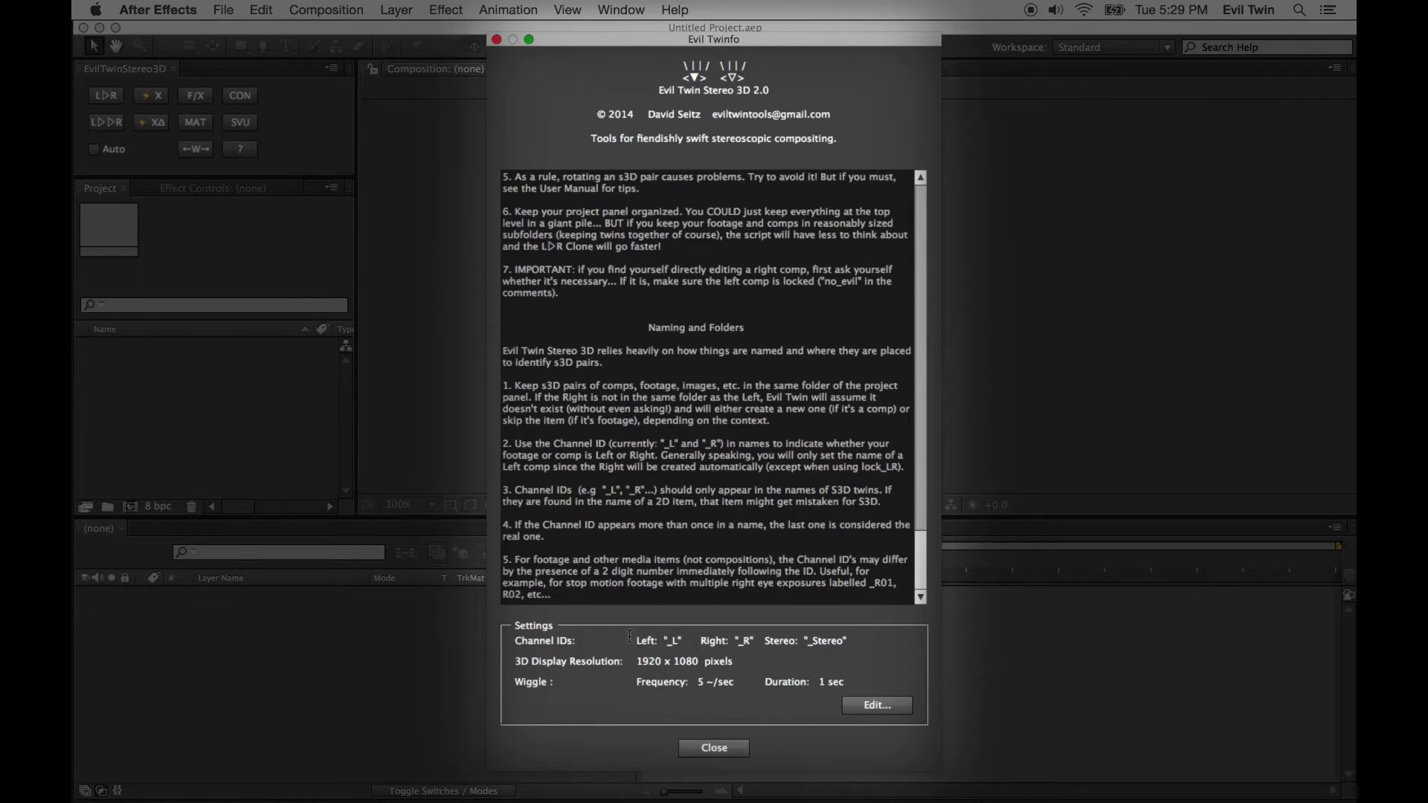
left_click(877, 705)
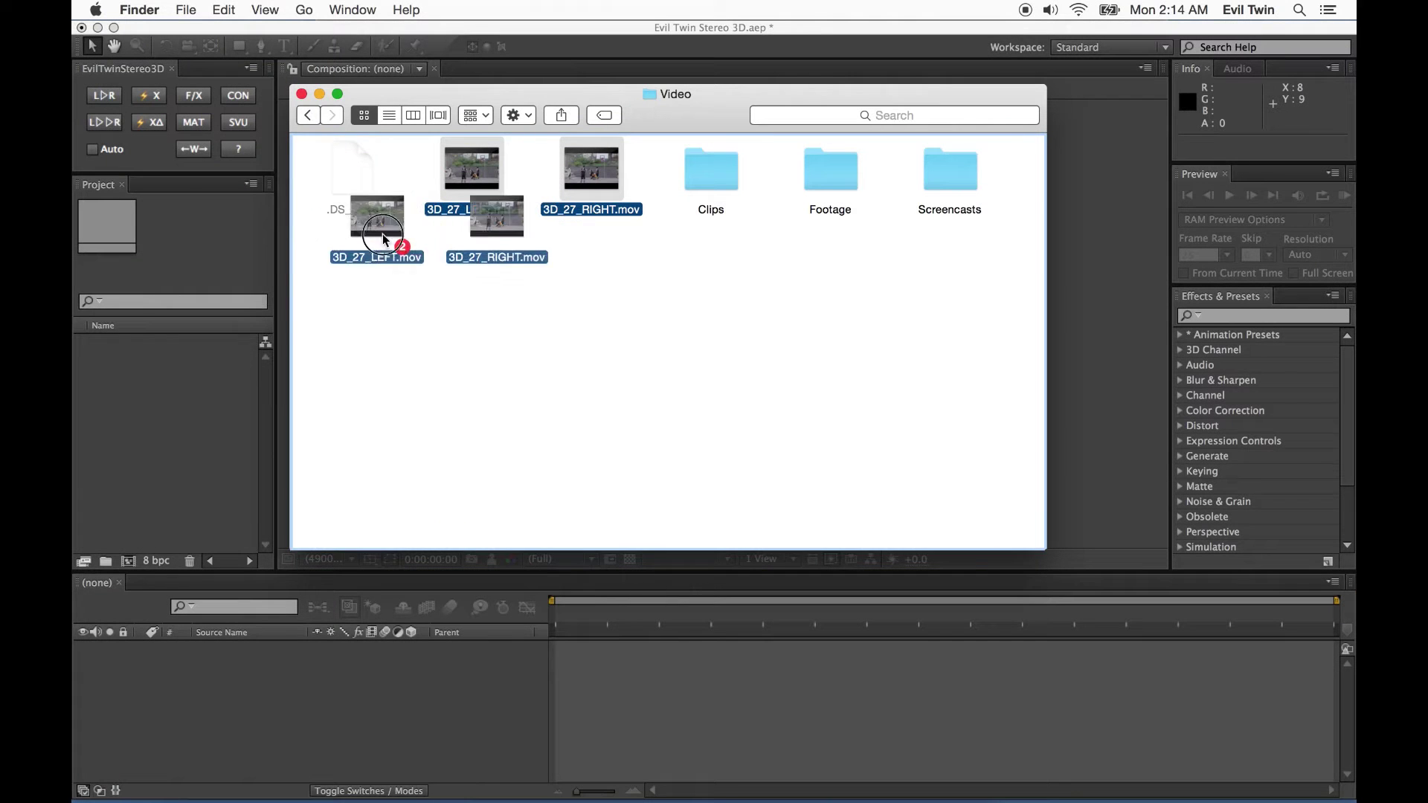
- Import 3D_27_LEFT.mov and 3D_27_RIGHT.mov from the Video folder into the project
left_click_drag(382, 234, 199, 397)
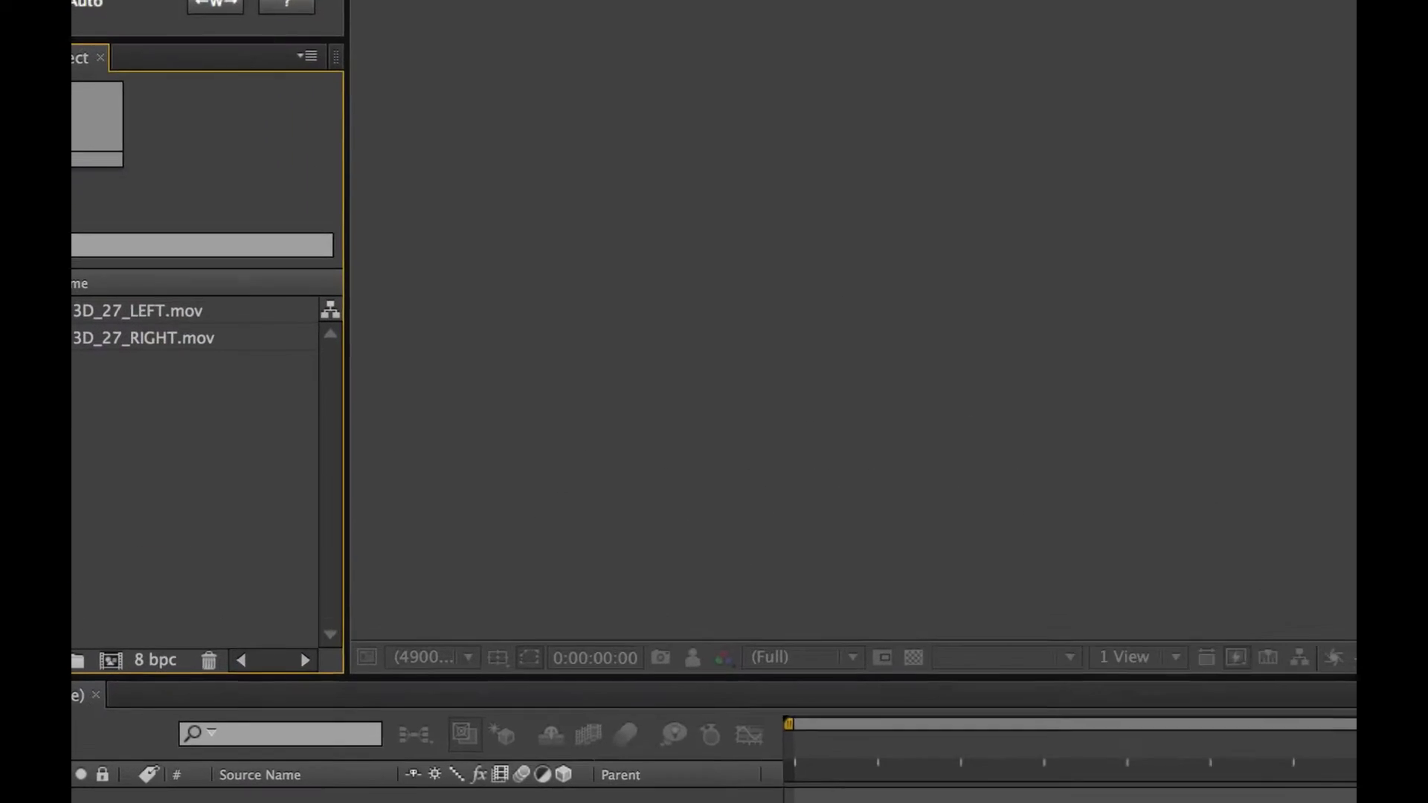
left_click(209, 298)
key("Return")
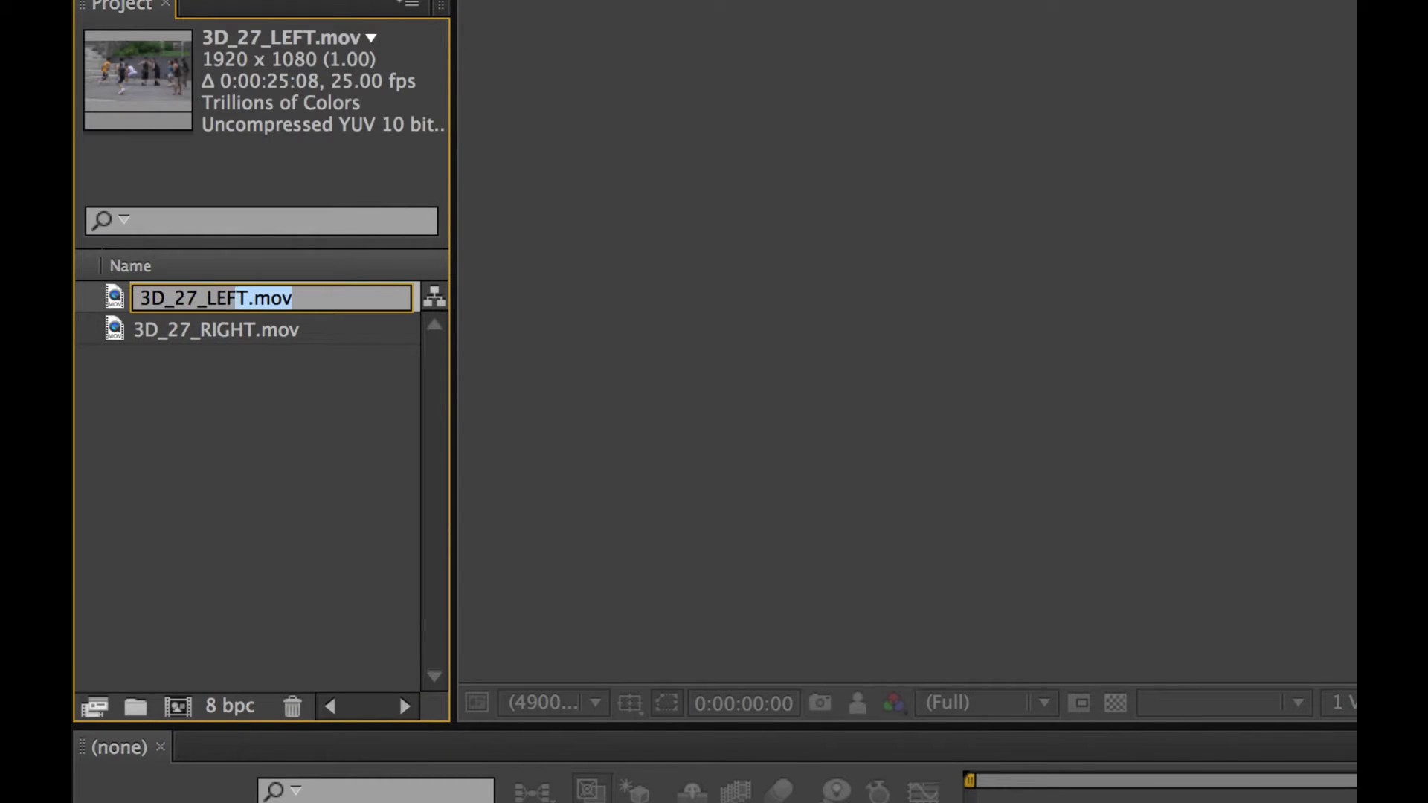
key("Return")
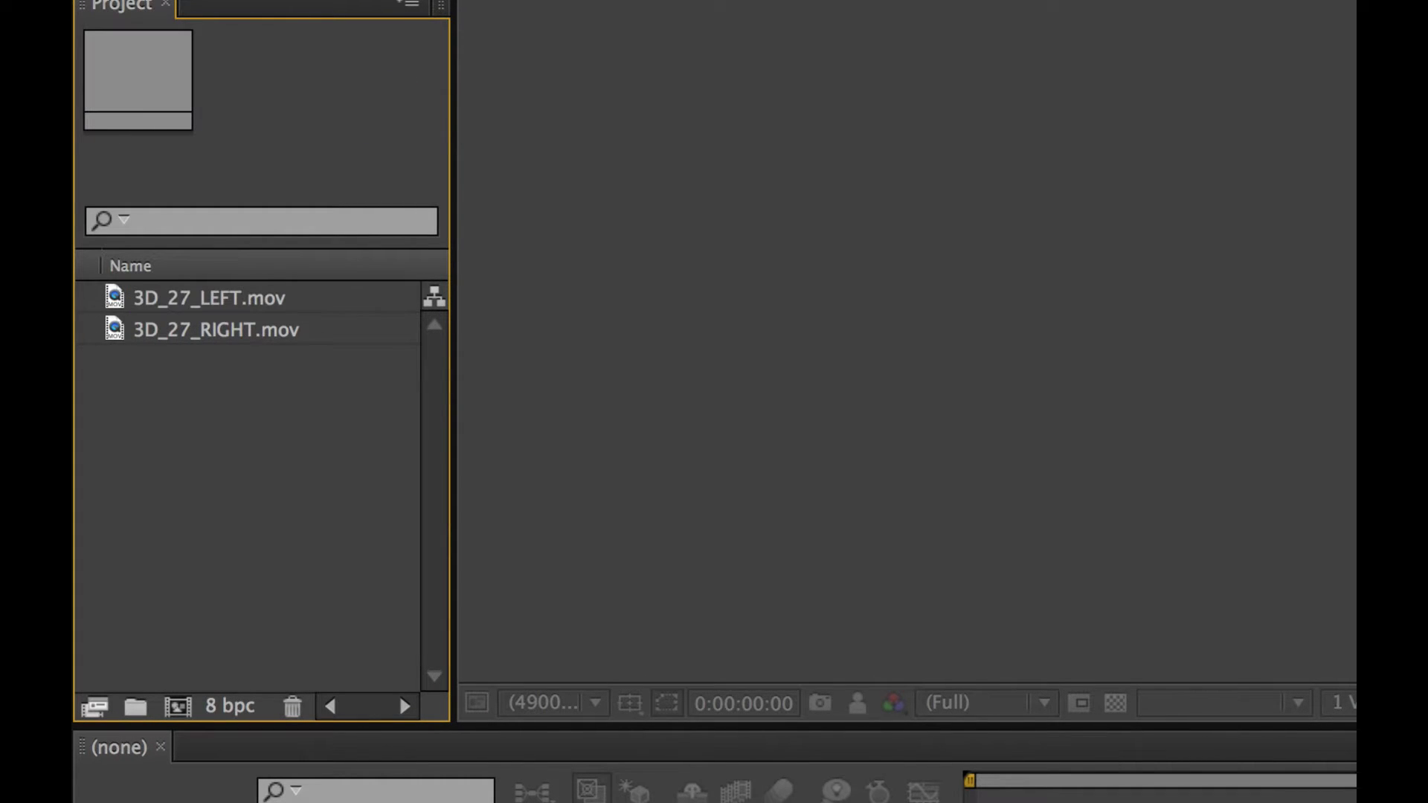
left_click(216, 329)
key("Return")
key("End")
key("shift+Left")
key("shift+Left")
key("shift+Left")
key("shift+Left")
key("shift+Left")
key("shift+Left")
key("shift+Left")
key("shift+Left")
key("shift+Left")
key("shift+Left")
key("shift+Left")
key("shift+Left")
key("shift+Left")
key("shift+Left")
key("shift+Left")
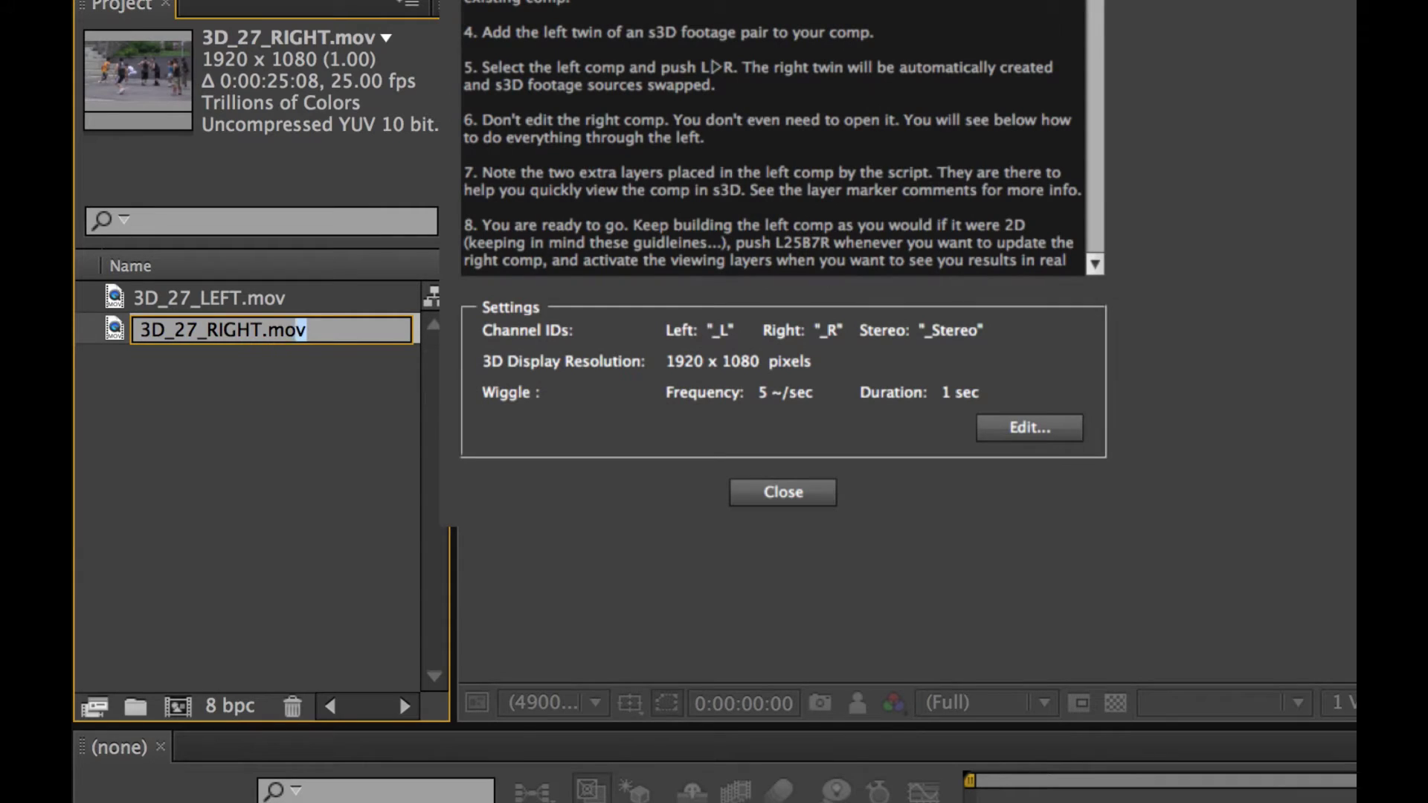
key("Escape")
- Rename the left-eye clip in the project as 3D_27_L.mov
key("Up")
key("Return")
key("End")
key("Left")
key("Left")
key("Left")
key("Left")
key("BackSpace")
key("BackSpace")
key("BackSpace")
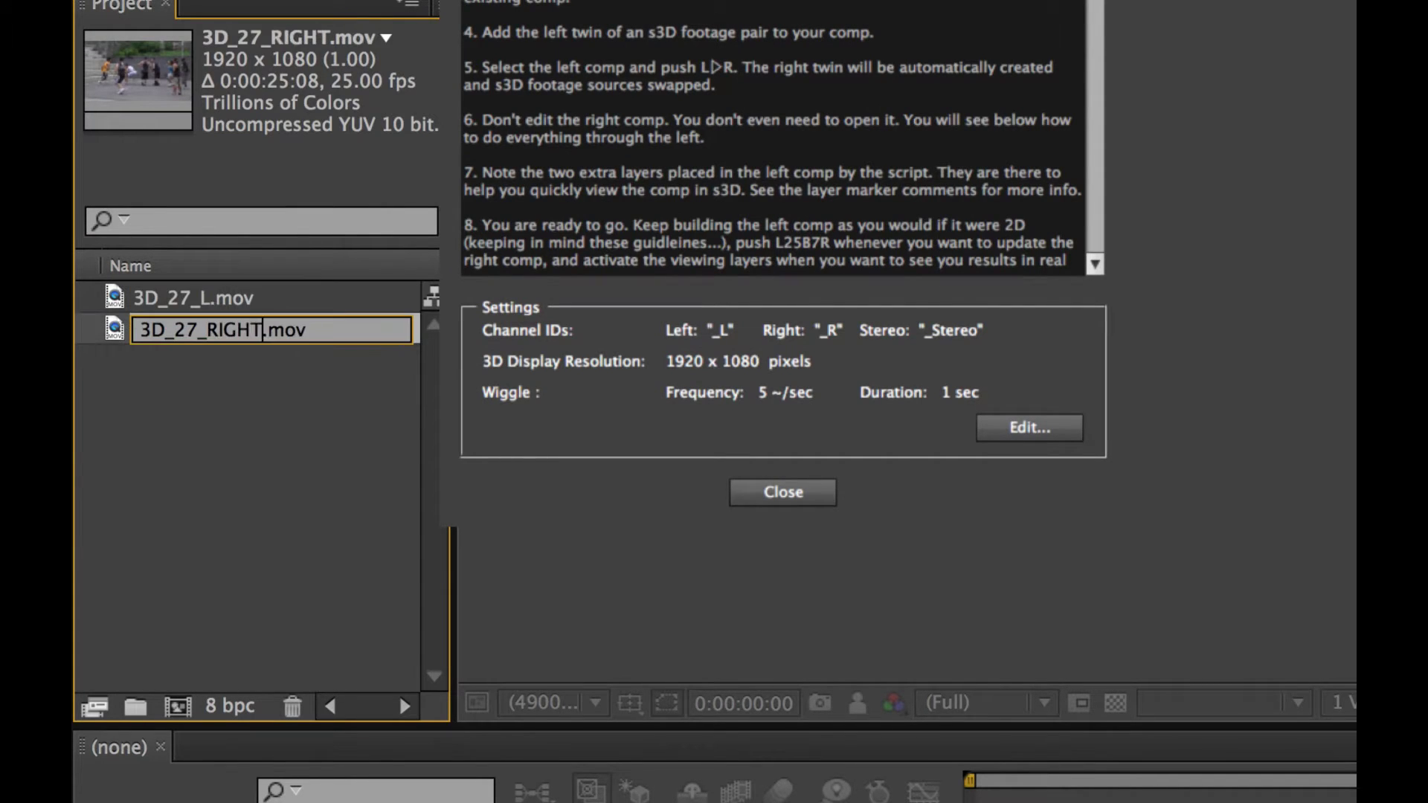
- Rename the right-eye clip in the project as 3D_27_R.mov
key("BackSpace")
key("BackSpace")
key("BackSpace")
key("BackSpace")
key("Return")
- Create a project folder named Footage and move both the left-eye and right-eye clips into it
key("super+alt+shift+n")
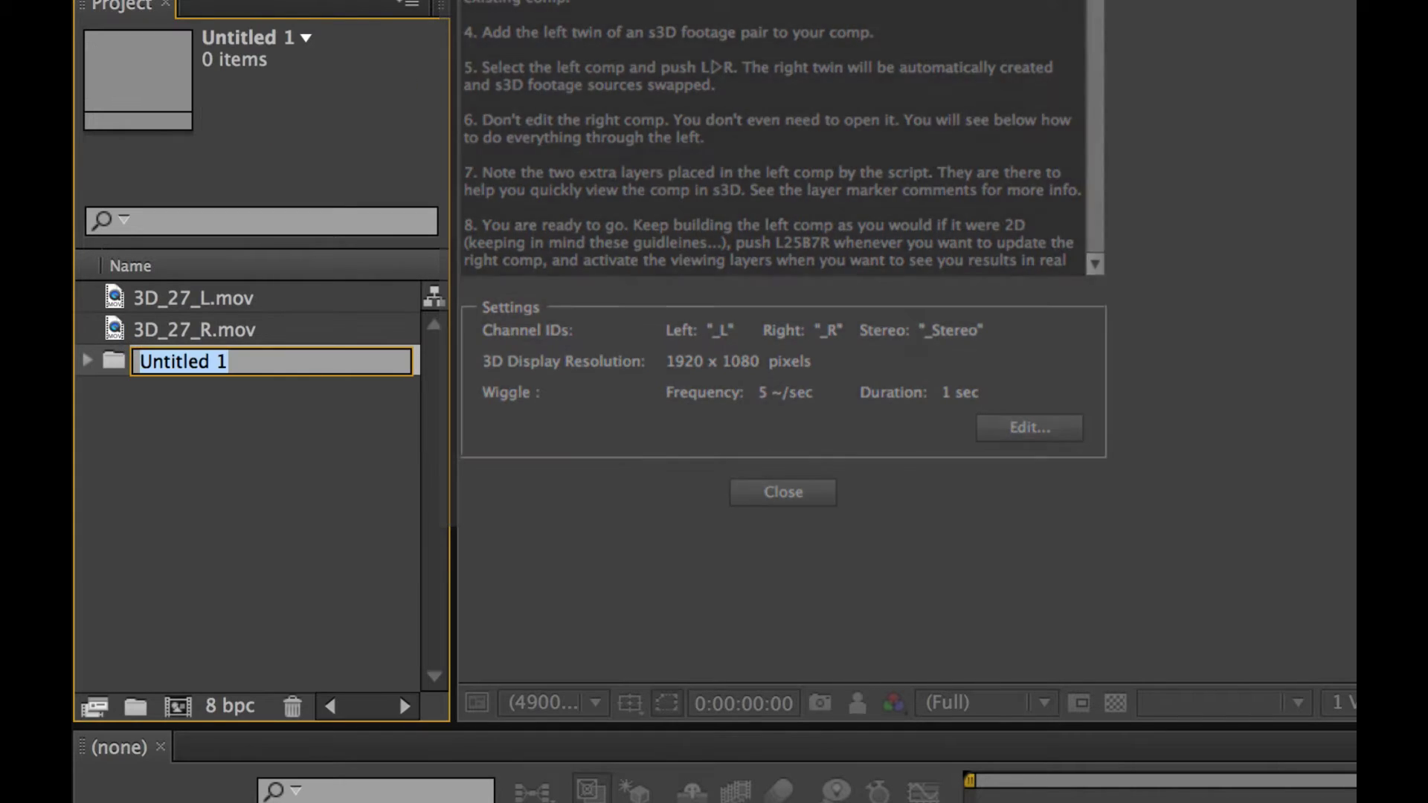
type("Footage")
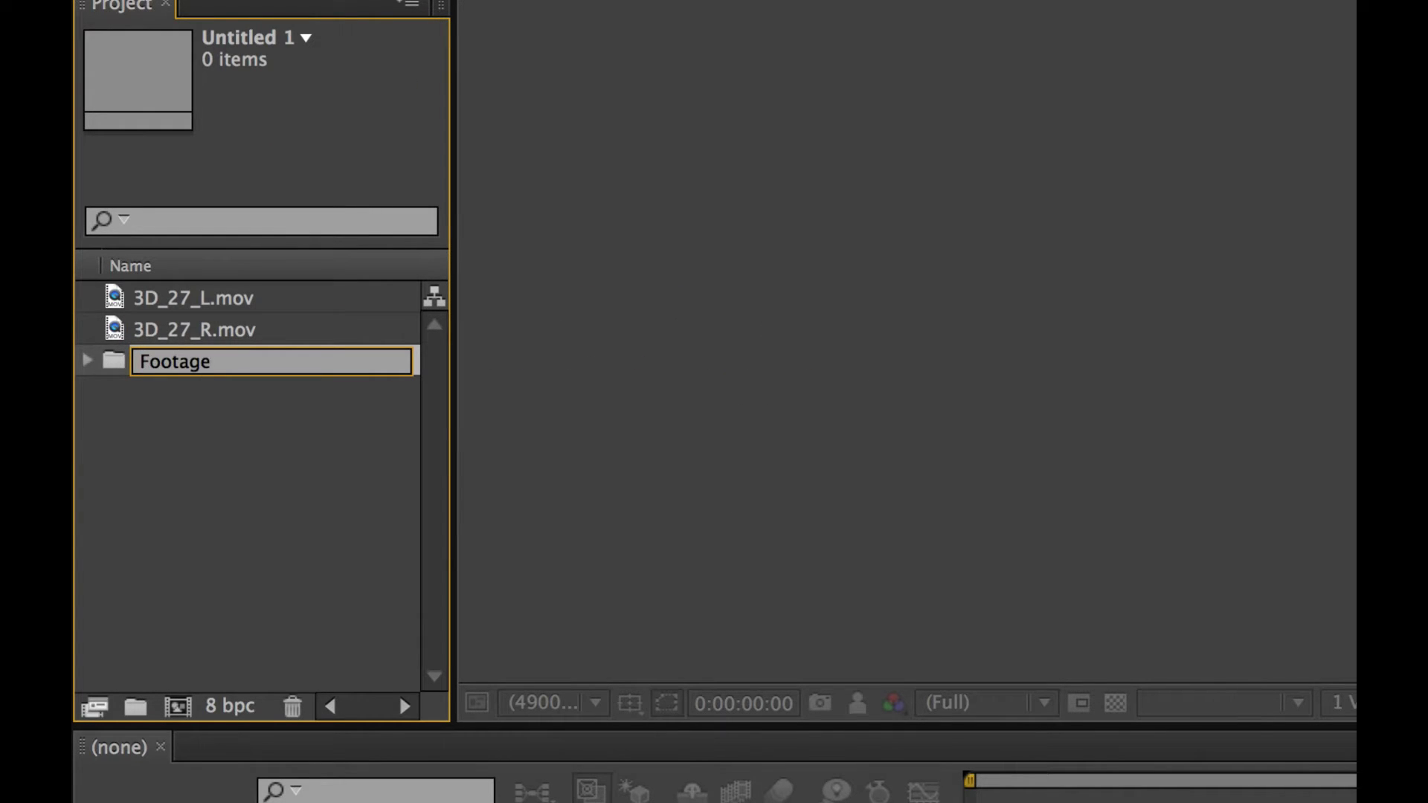
key("Return")
left_click(193, 298)
left_click(194, 330, "shift")
left_click_drag(195, 330, 168, 361)
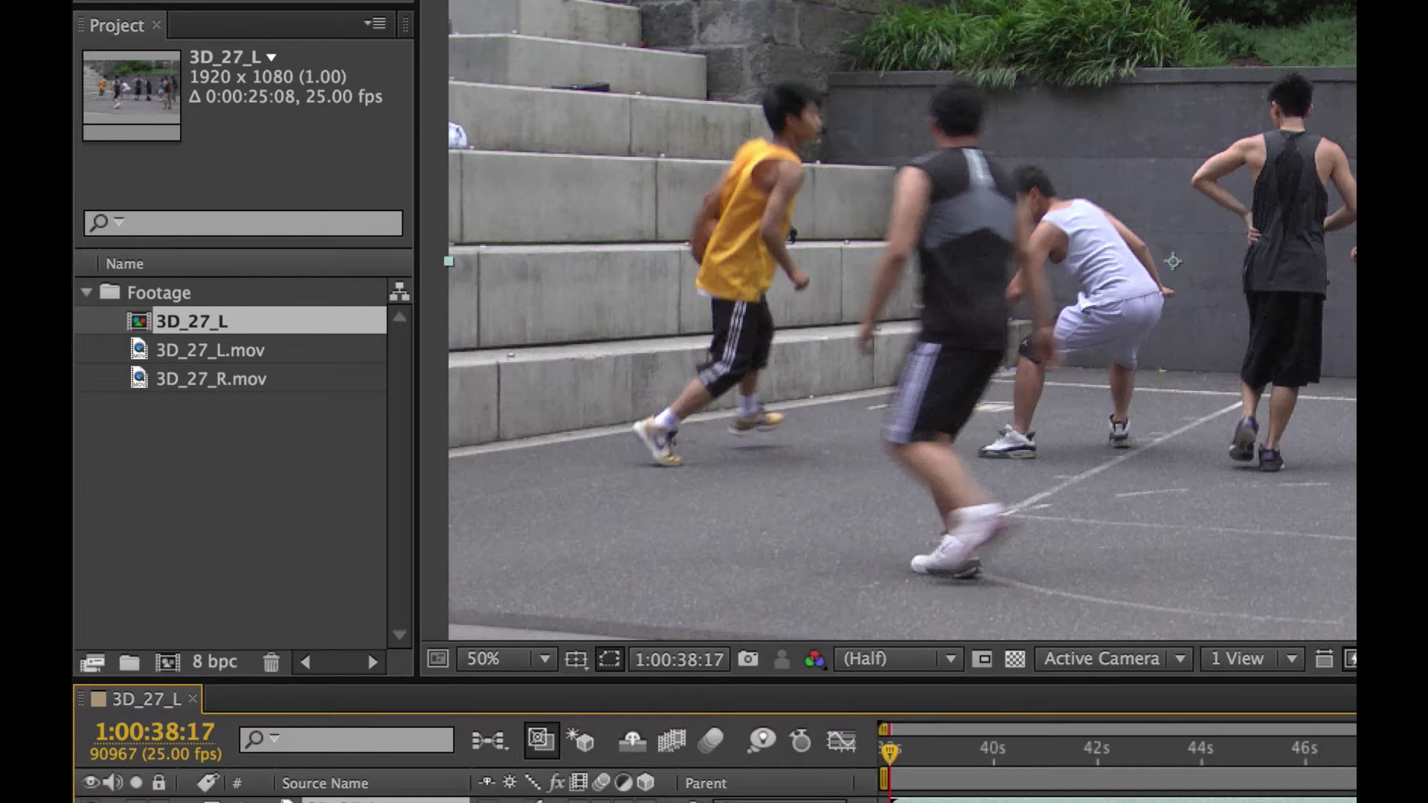
- Create a project folder named Comps and move the 3D_27_L composition out of Footage into it
left_click_drag(191, 321, 223, 453)
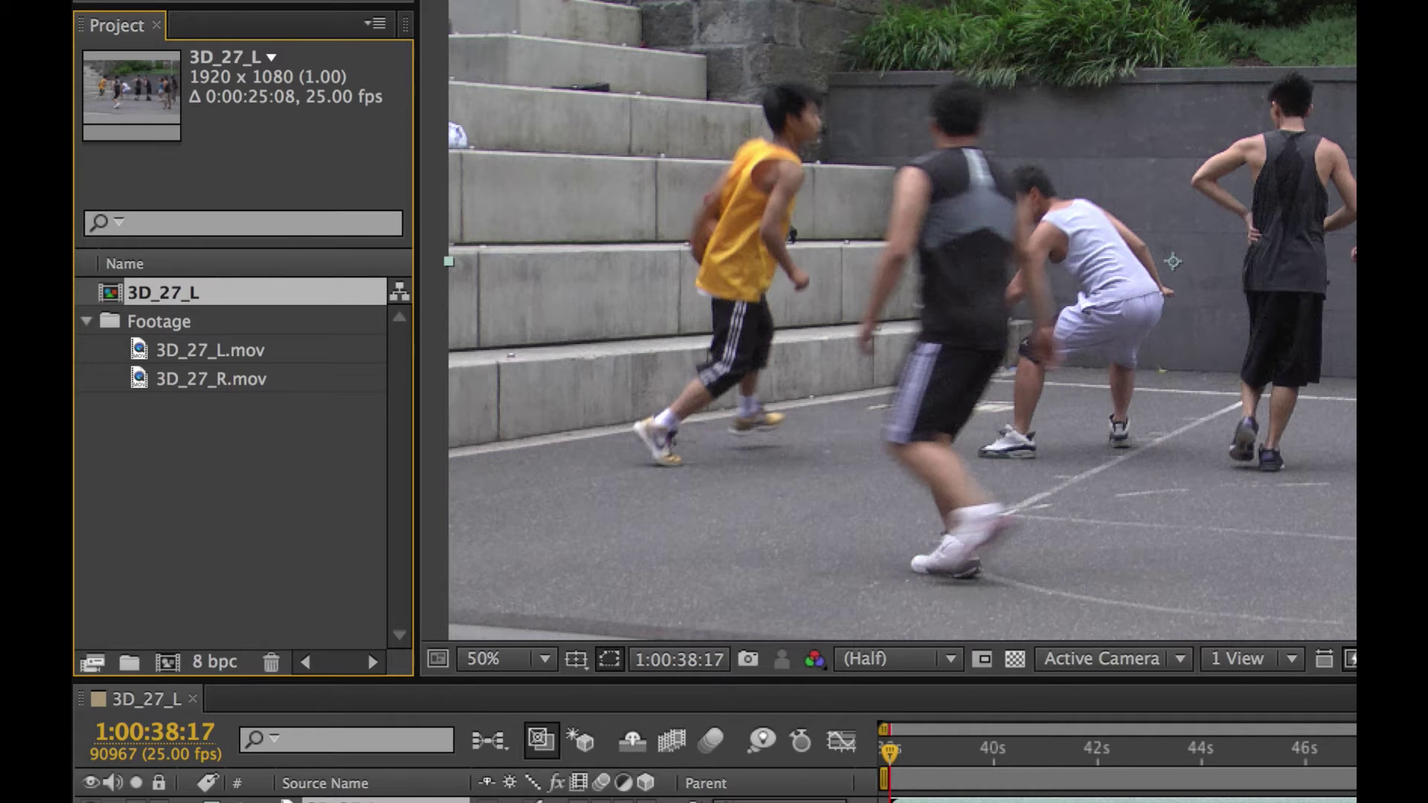
left_click(130, 661)
type("Comps")
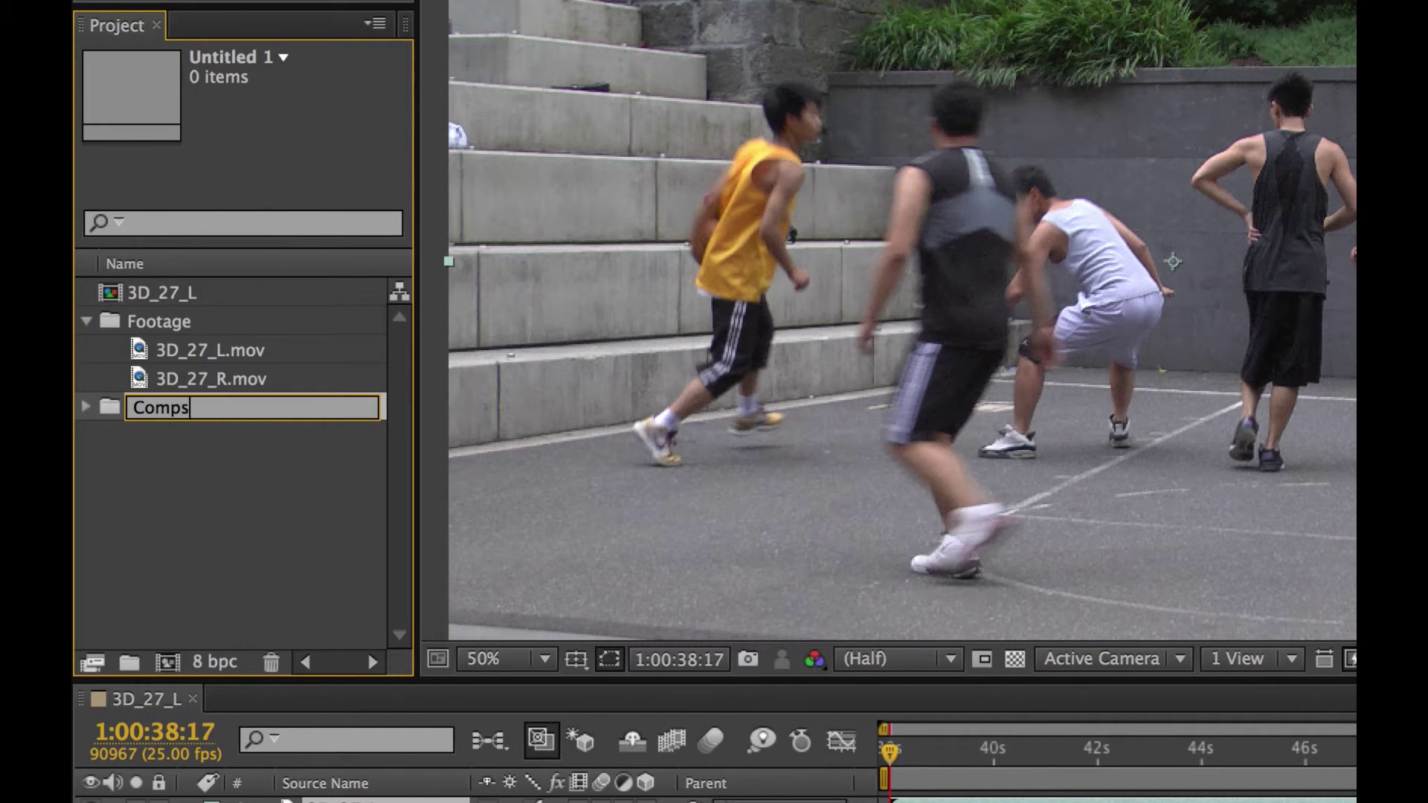
key("Return")
left_click(161, 293)
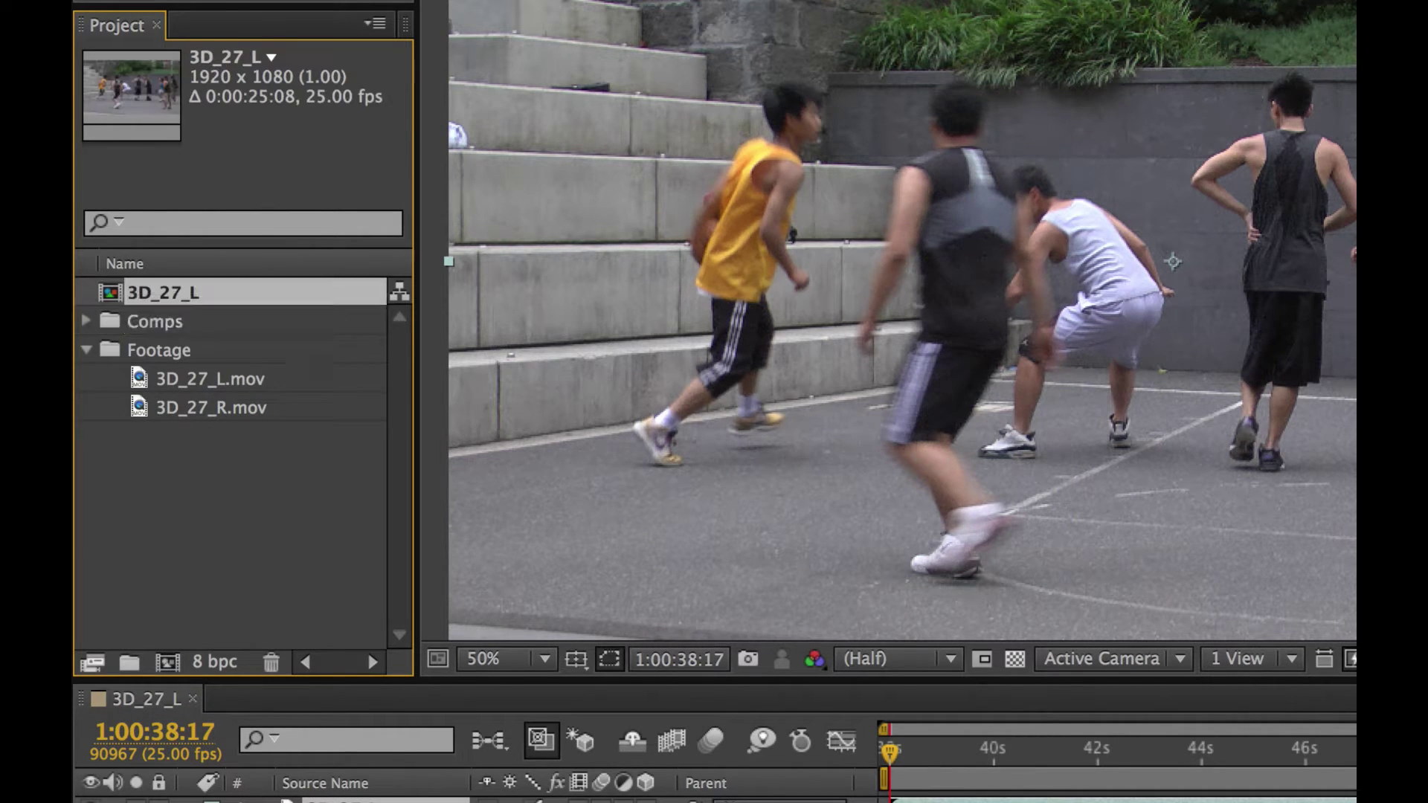
left_click_drag(161, 292, 155, 321)
left_click(86, 293)
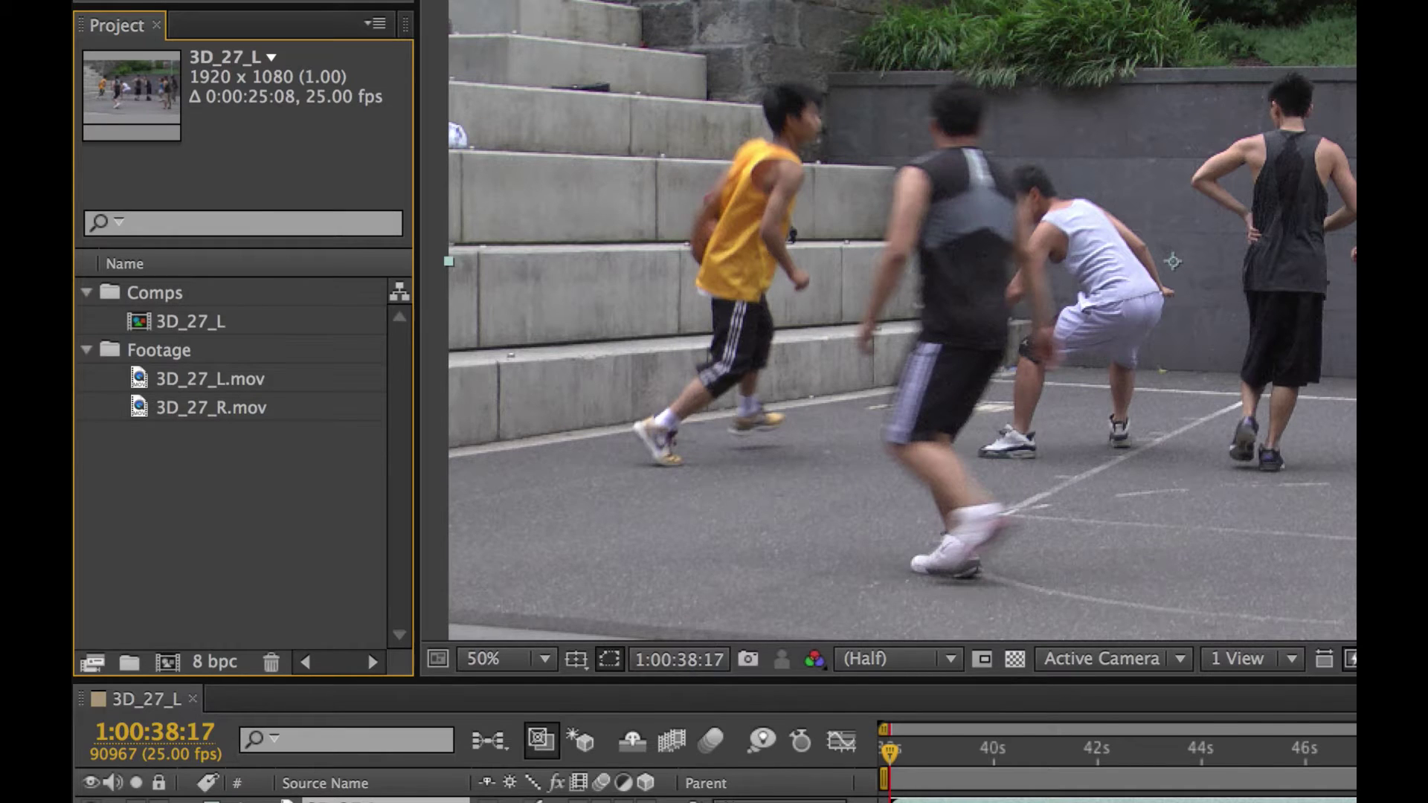
- Rename the 3D_27_L composition in the Comps folder as basketball_L
left_click(190, 321)
key("Return")
key("Right")
key("Left")
key("Left")
key("BackSpace")
key("BackSpace")
key("BackSpace")
key("BackSpace")
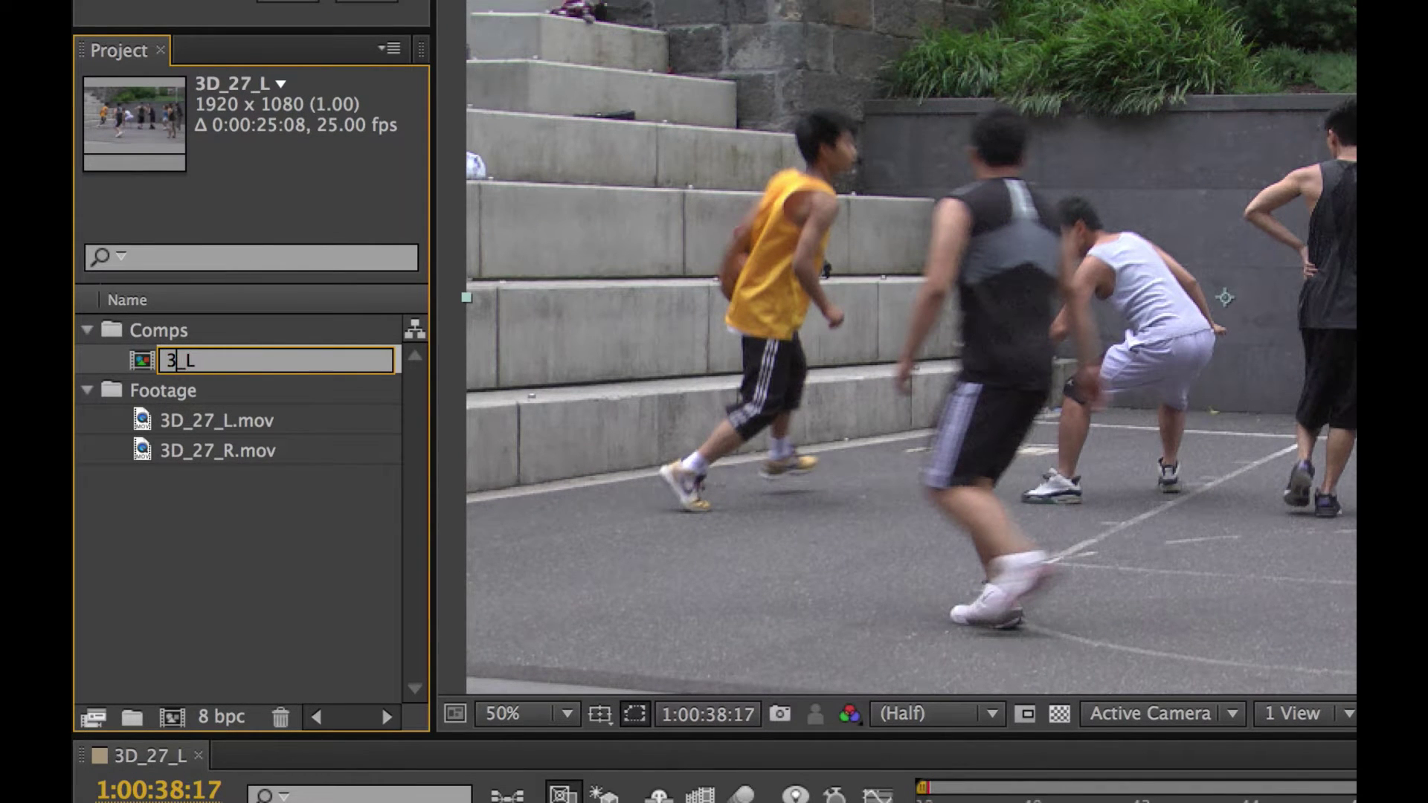
key("BackSpace")
type("basketball")
key("shift+Right")
key("shift+Right")
key("Right")
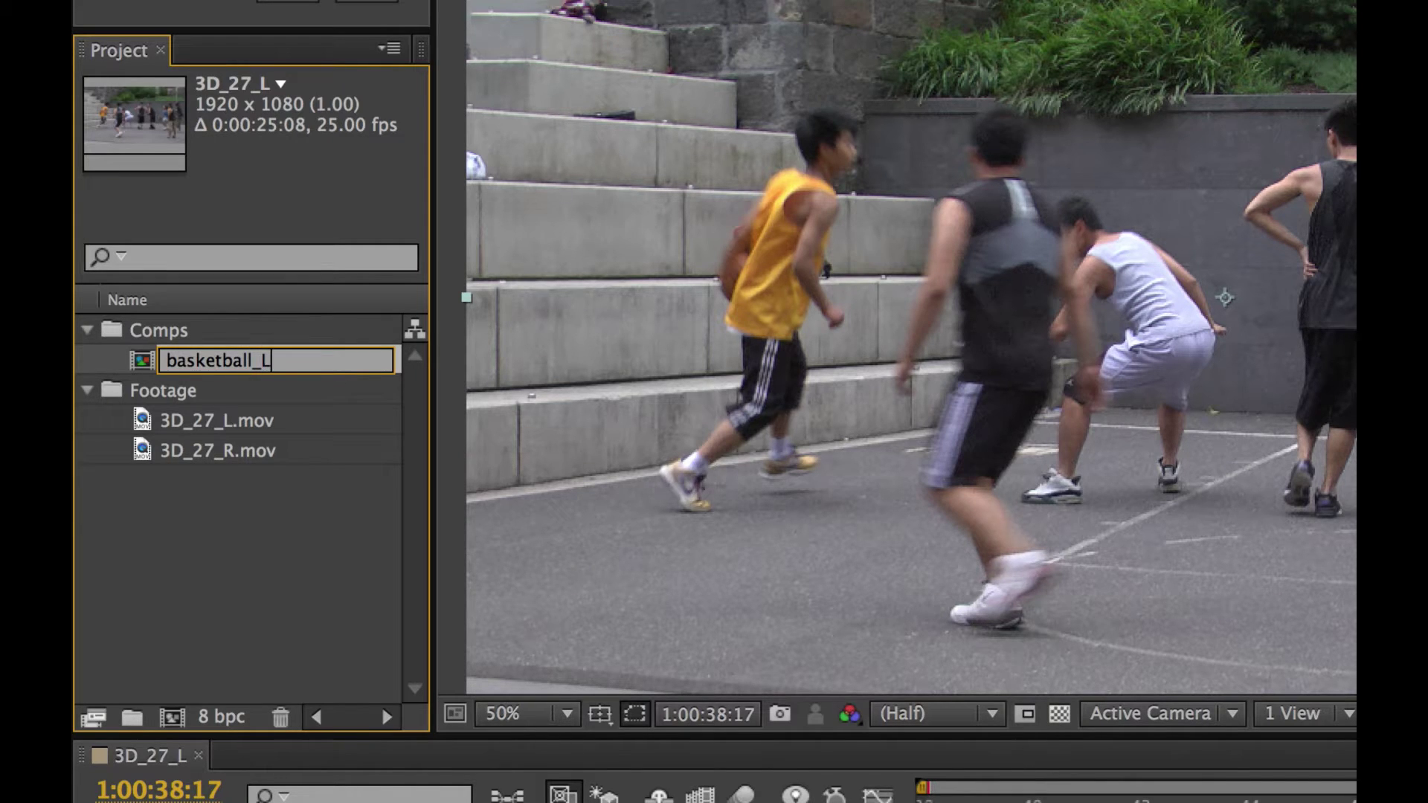
key("Return")
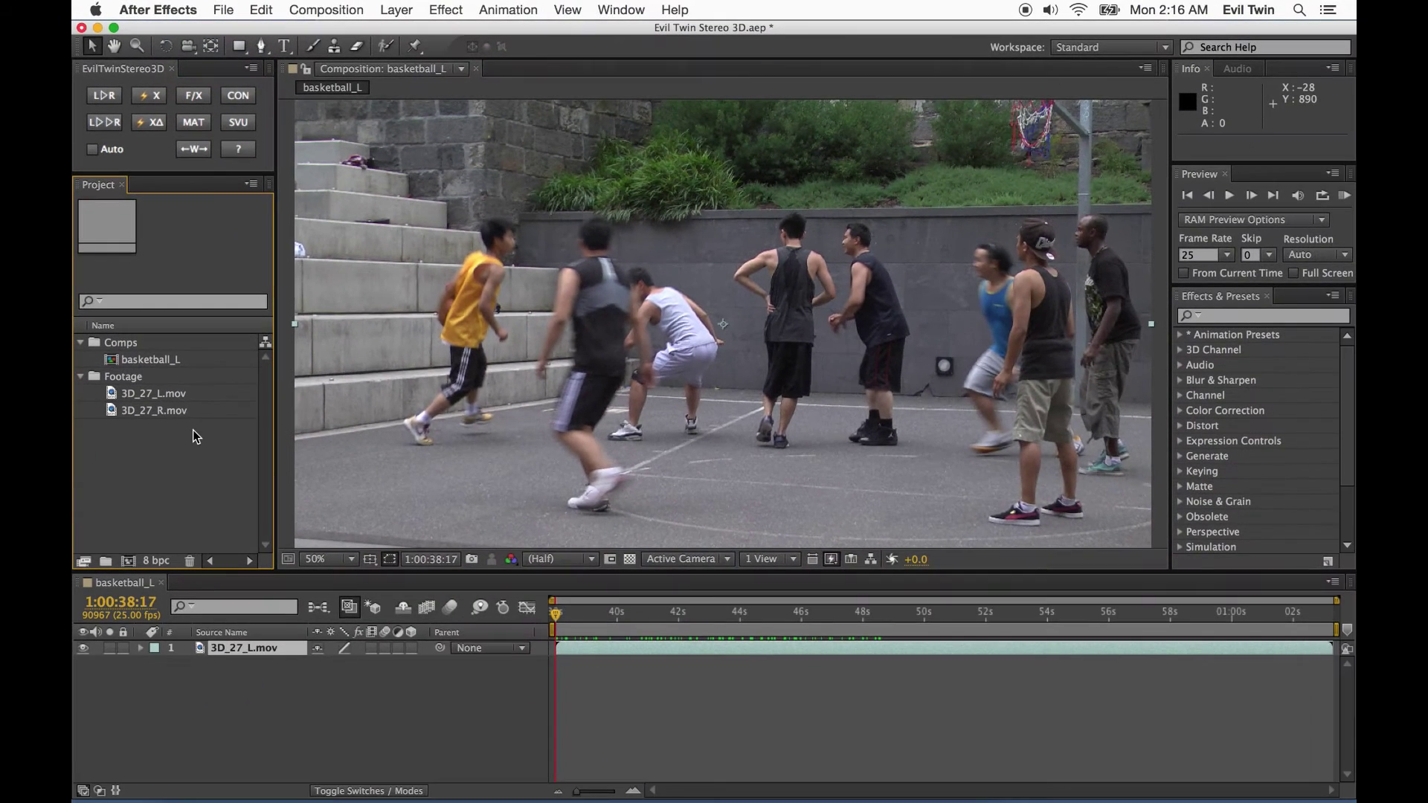
- Generate the right-eye twin of the basketball_L composition with the script's LR Clone
left_click(141, 360)
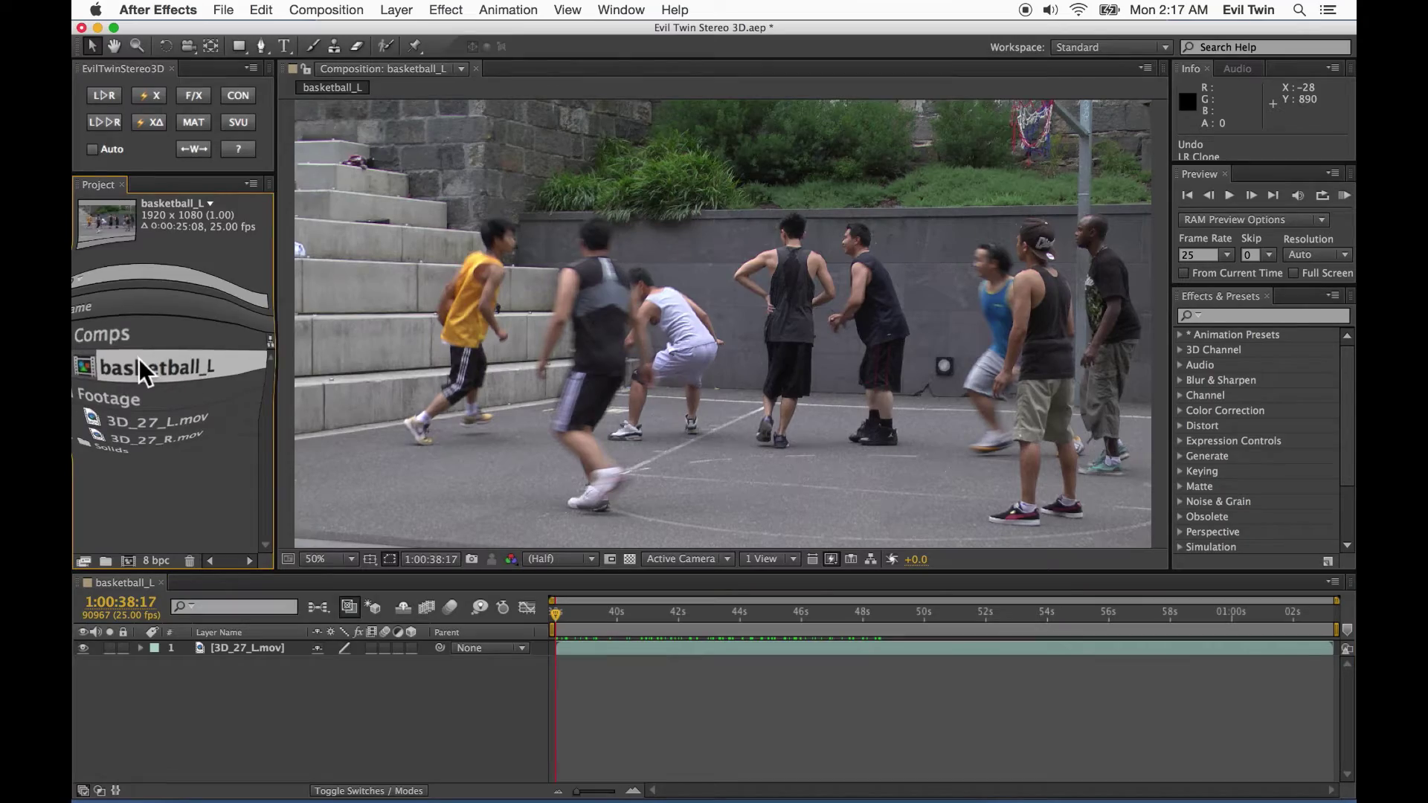
left_click(104, 95)
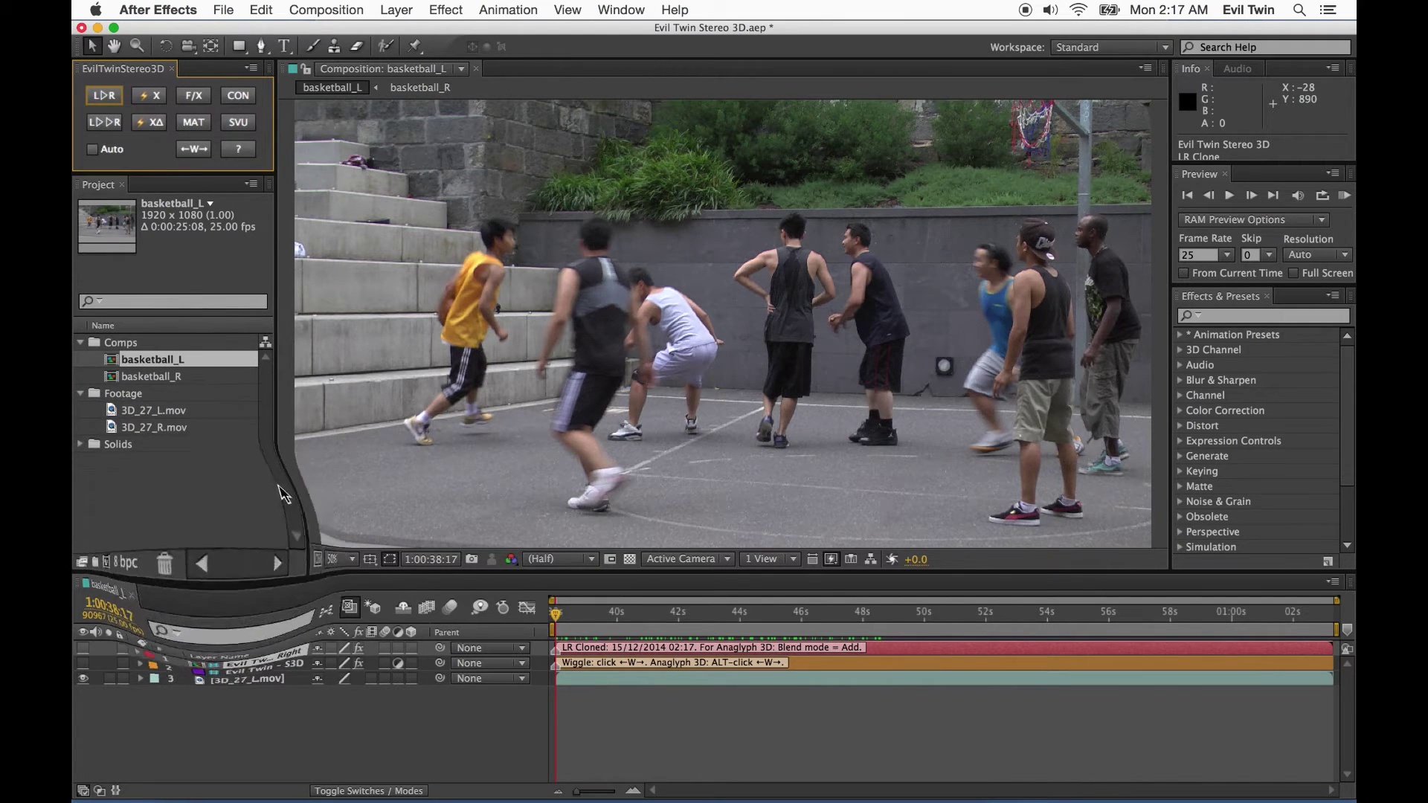
- Widen the layer name column, examine the Evil Twin - Right and Evil Twin - S3D layers, and toggle the S3D layer's visibility
left_click_drag(333, 630, 383, 624)
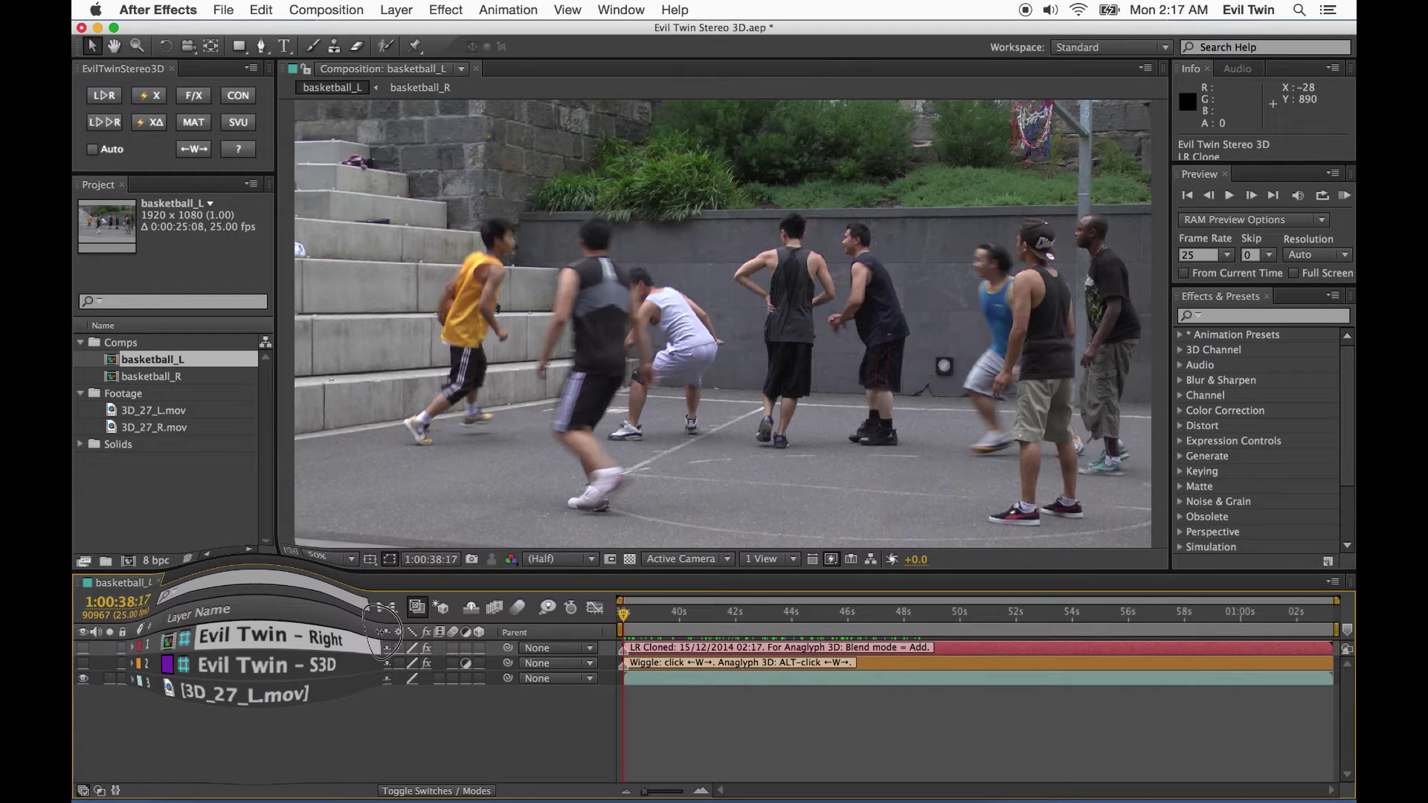
left_click_drag(383, 624, 375, 624)
left_click(313, 666)
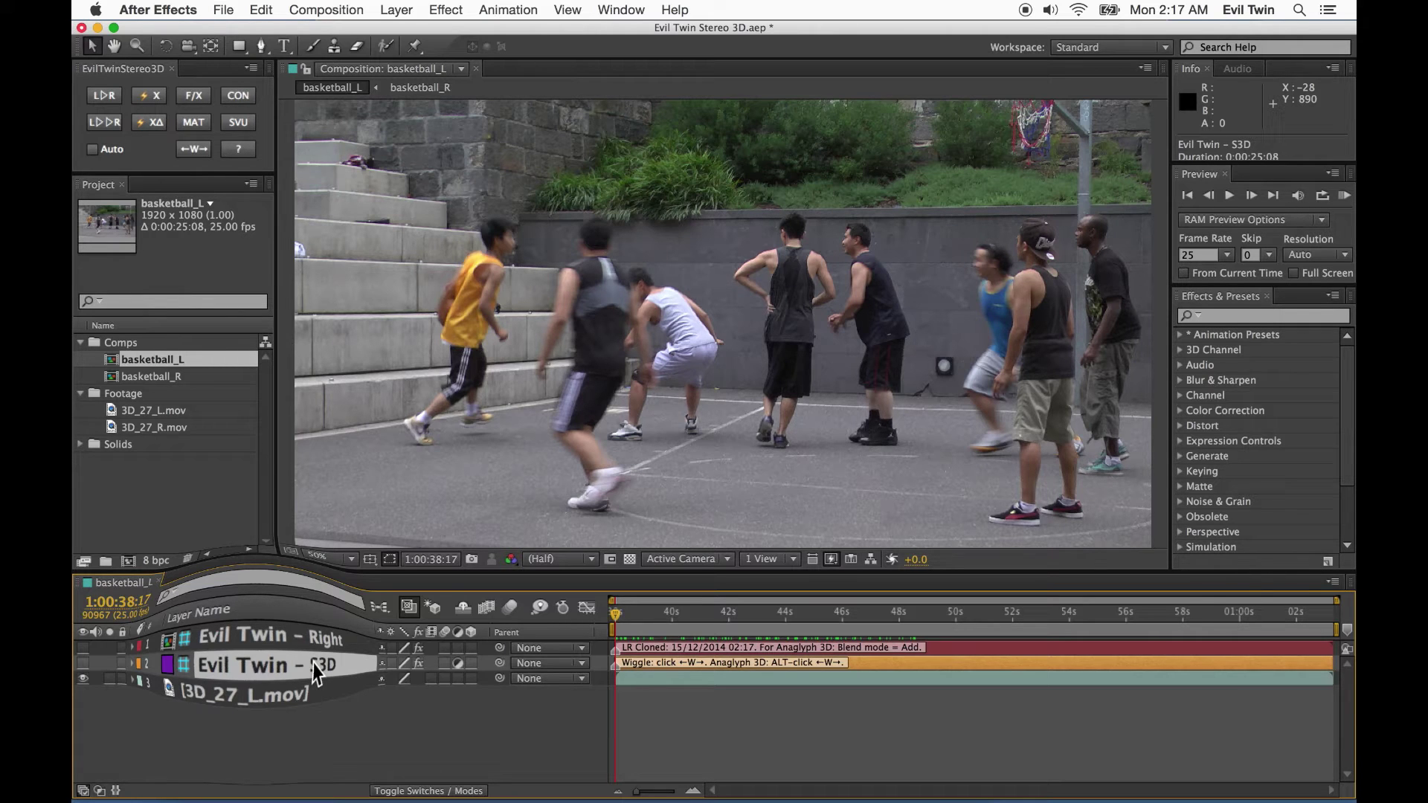
left_click(267, 647)
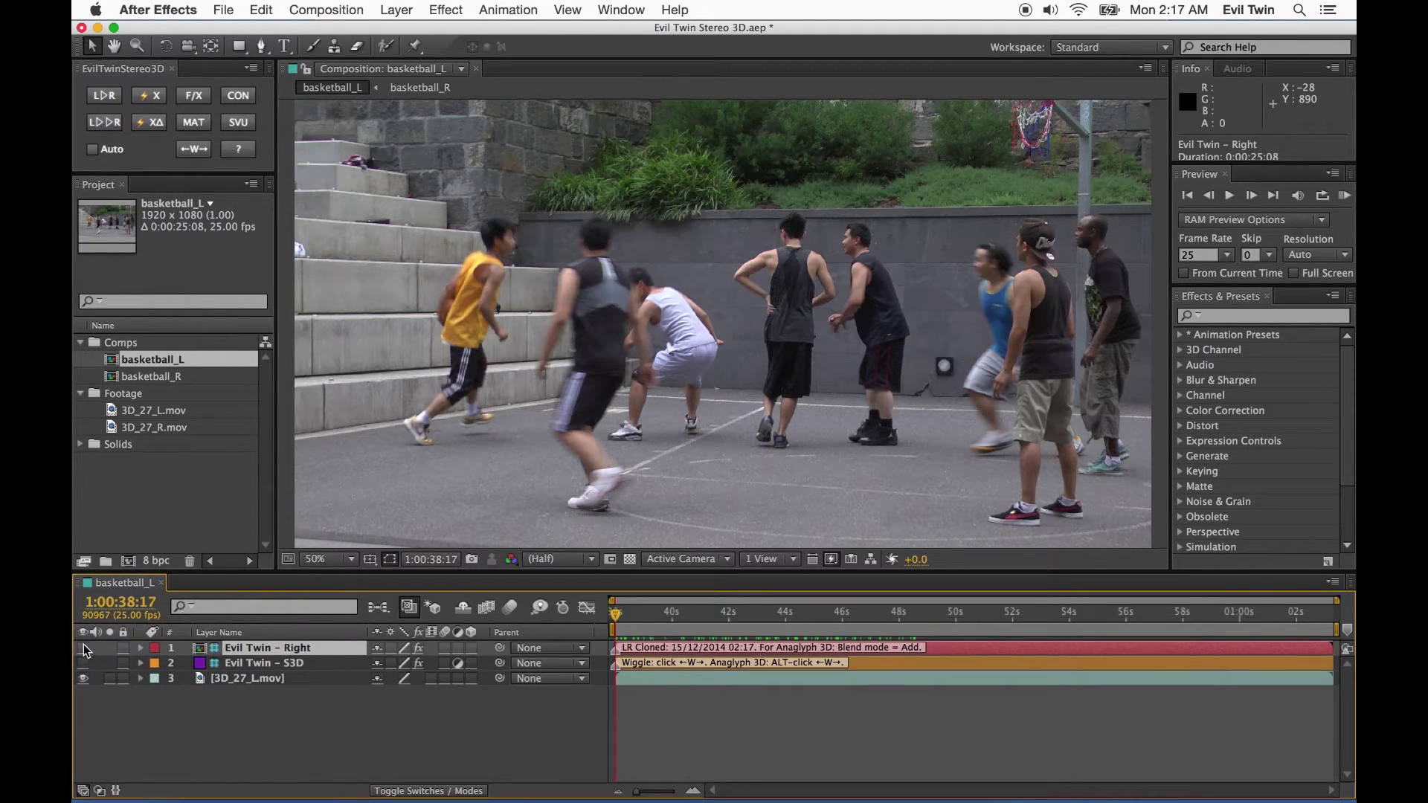
left_click(84, 662)
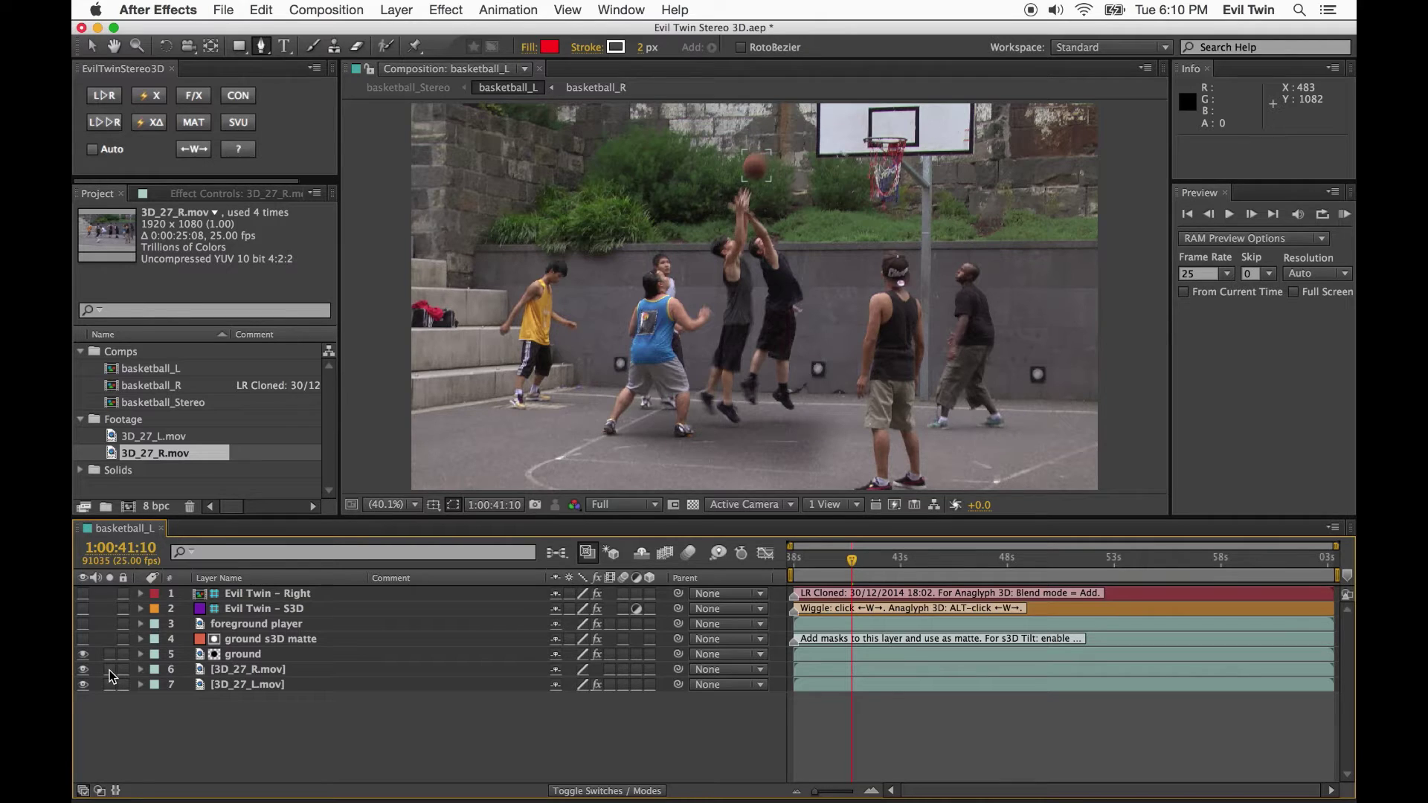
- Update the right-eye twin of basketball_L with LR Clone and open it from the Evil Twin - Right layer
left_click(104, 95)
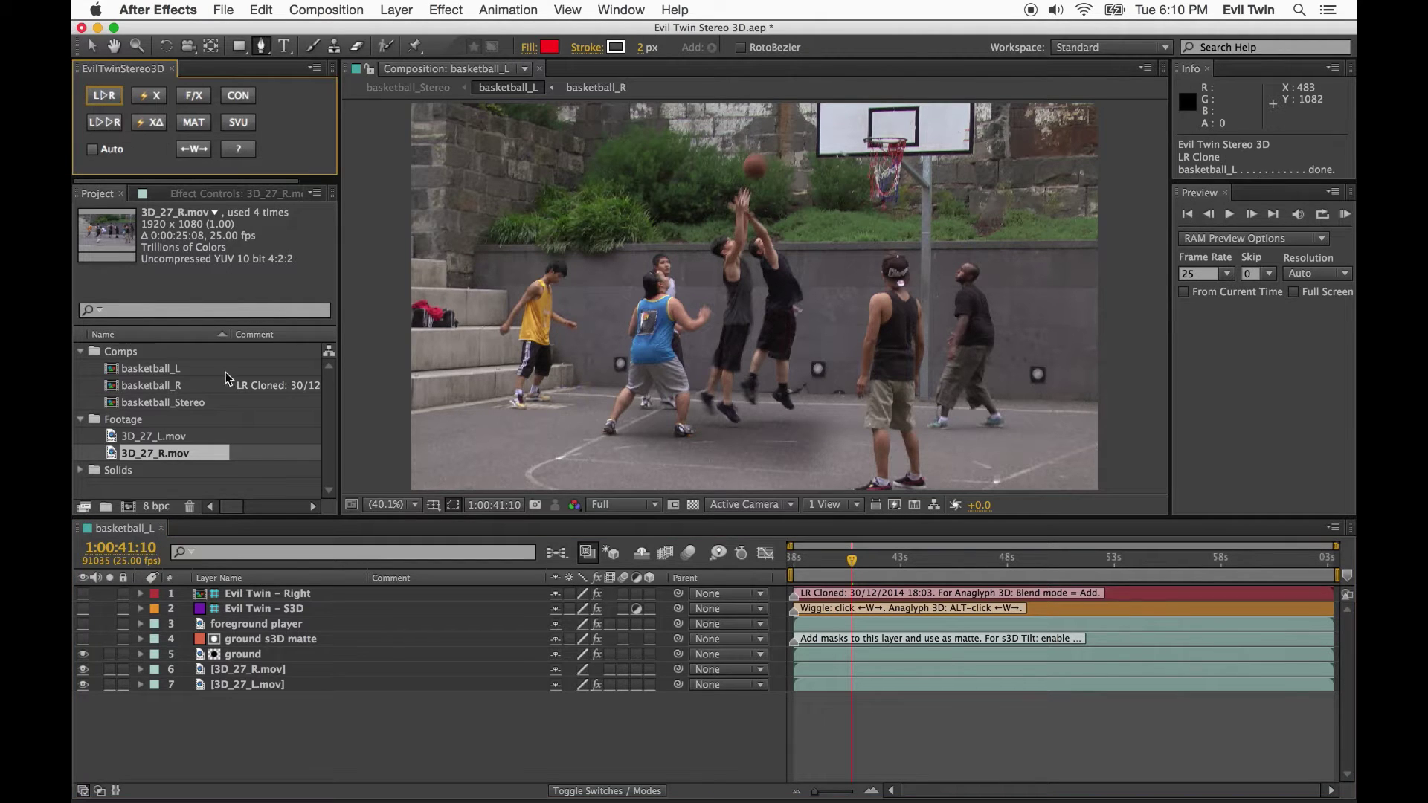
double_click(284, 593)
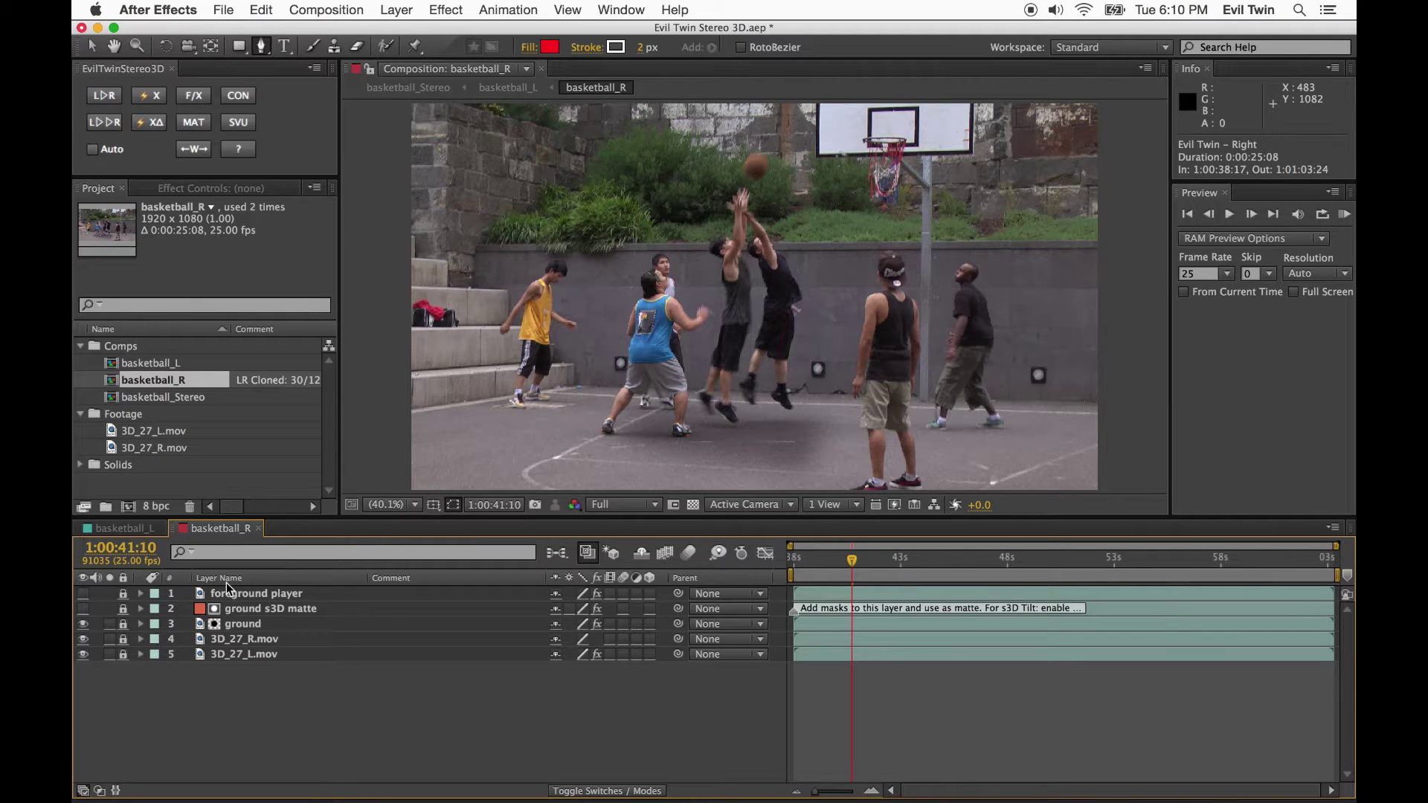
- Compare the source names with the layer names of the 3D_27 clips in basketball_R, and close that composition
left_click(226, 579)
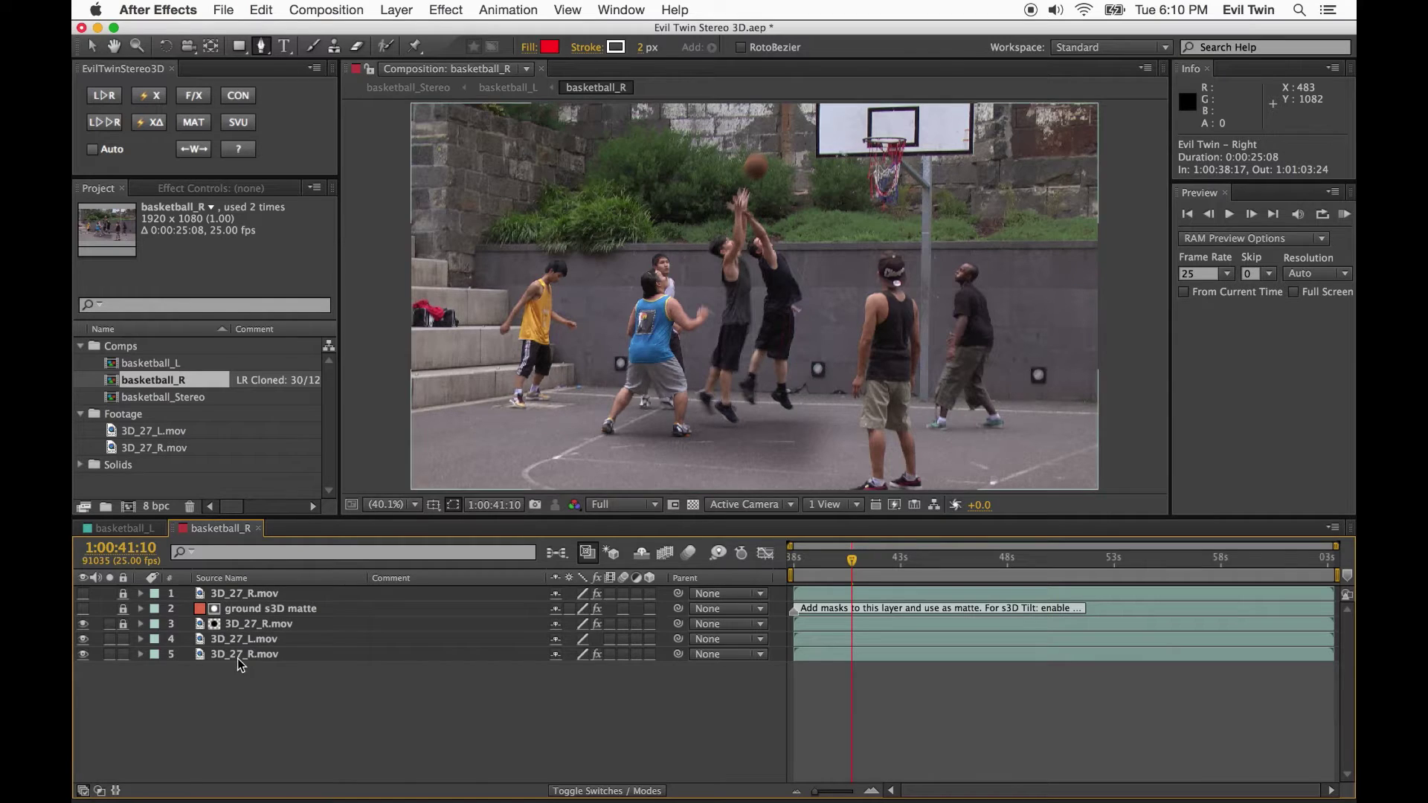
left_click(238, 656)
left_click(236, 578)
left_click(236, 582)
left_click(260, 637)
left_click(247, 582)
key("super+w")
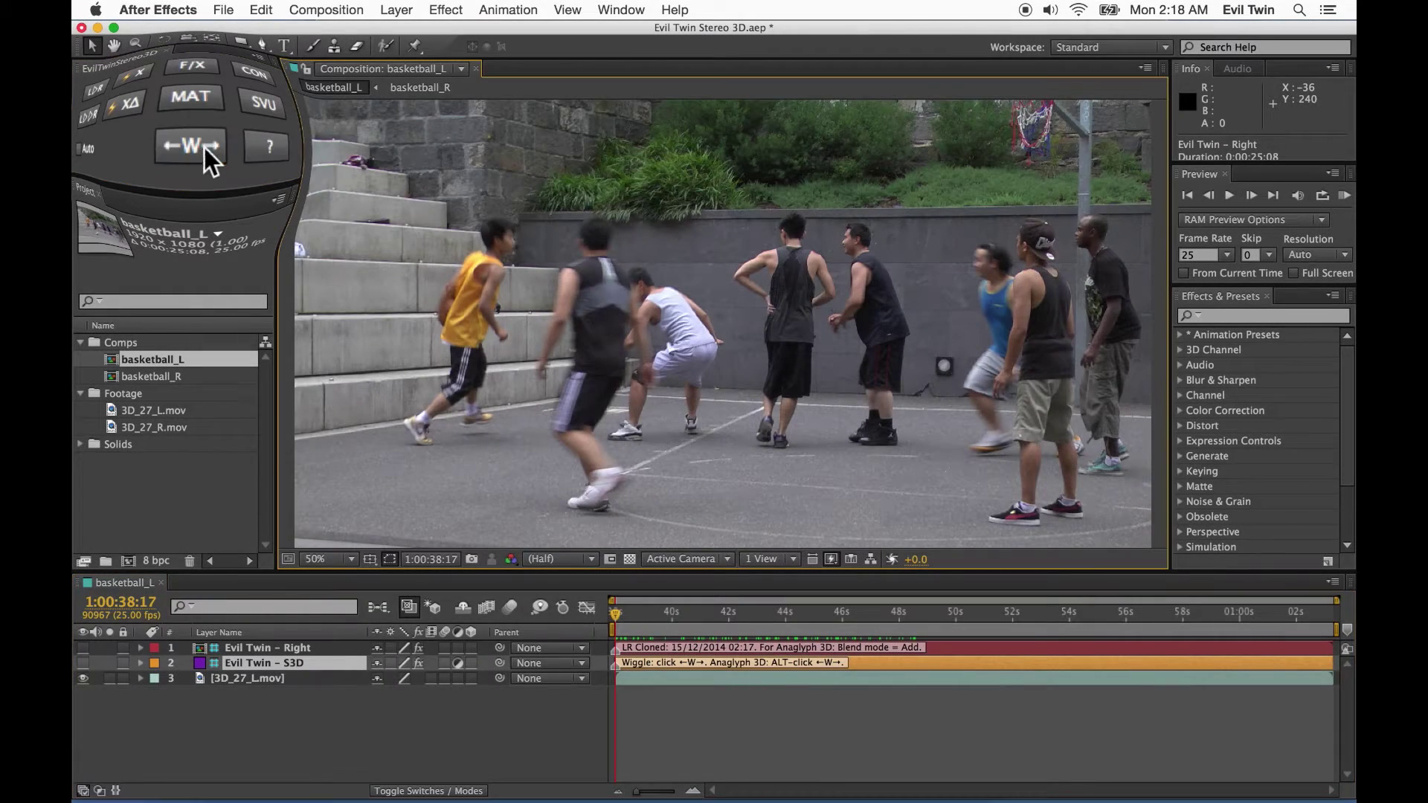
- Run the script's Wiggle preview on basketball_L and switch the composition to the Anaglyph 3D view
left_click(203, 147)
left_click(204, 145, "alt")
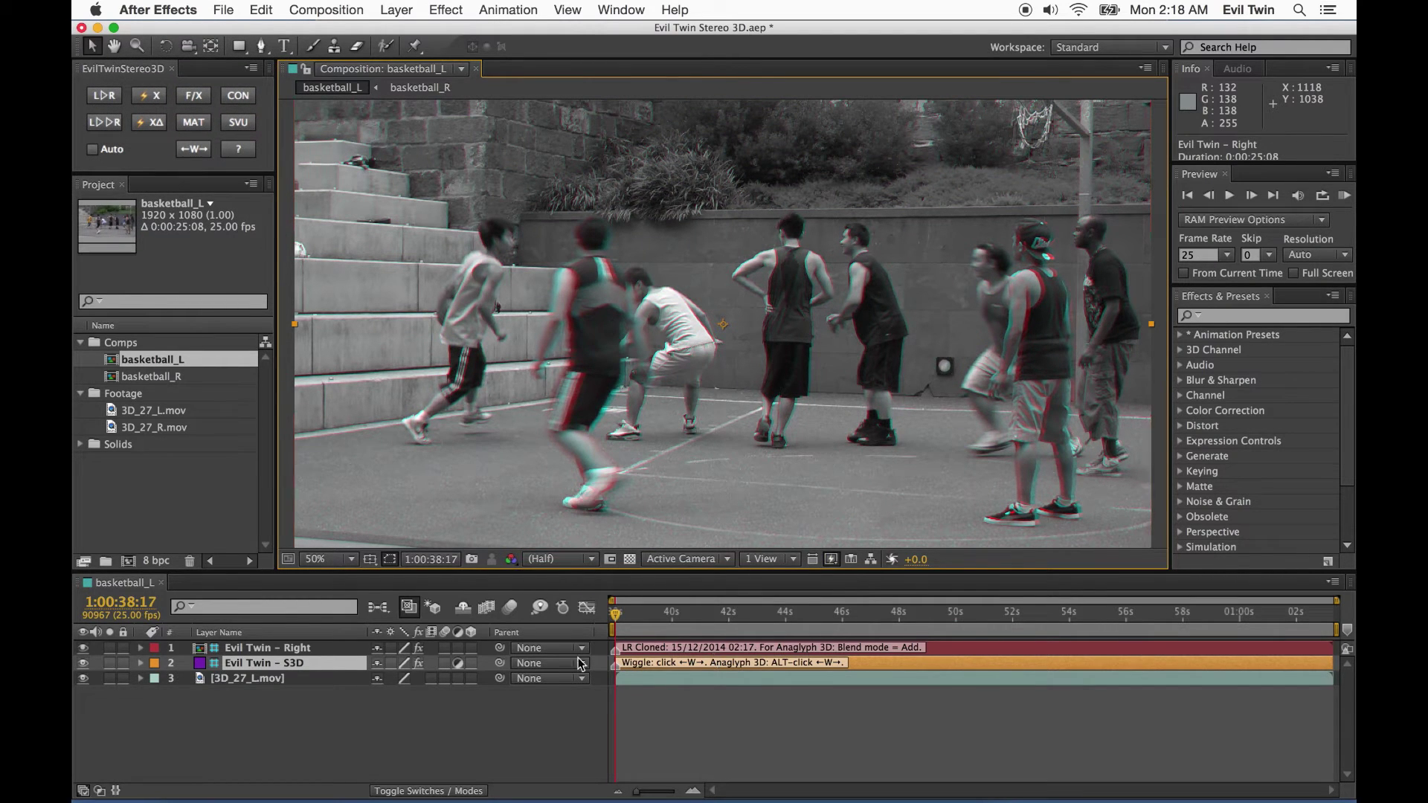
- Shift the Evil Twin - Right layer horizontally in basketball_L to position 986, 540 to alter the convergence
left_click(296, 649)
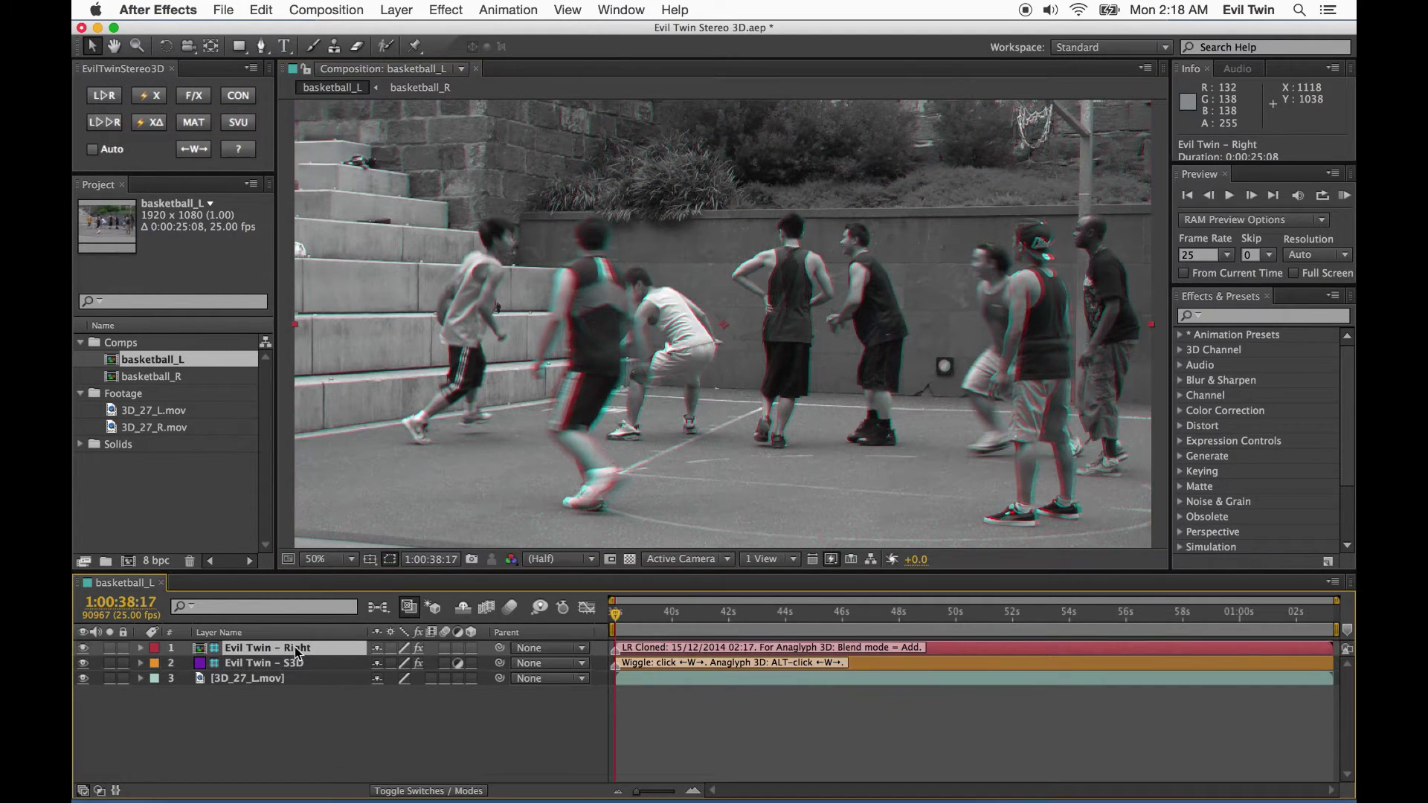
mouse_move(626, 426)
left_mouse_down()
mouse_move(611, 429)
mouse_move(651, 431)
mouse_move(634, 439)
left_mouse_up()
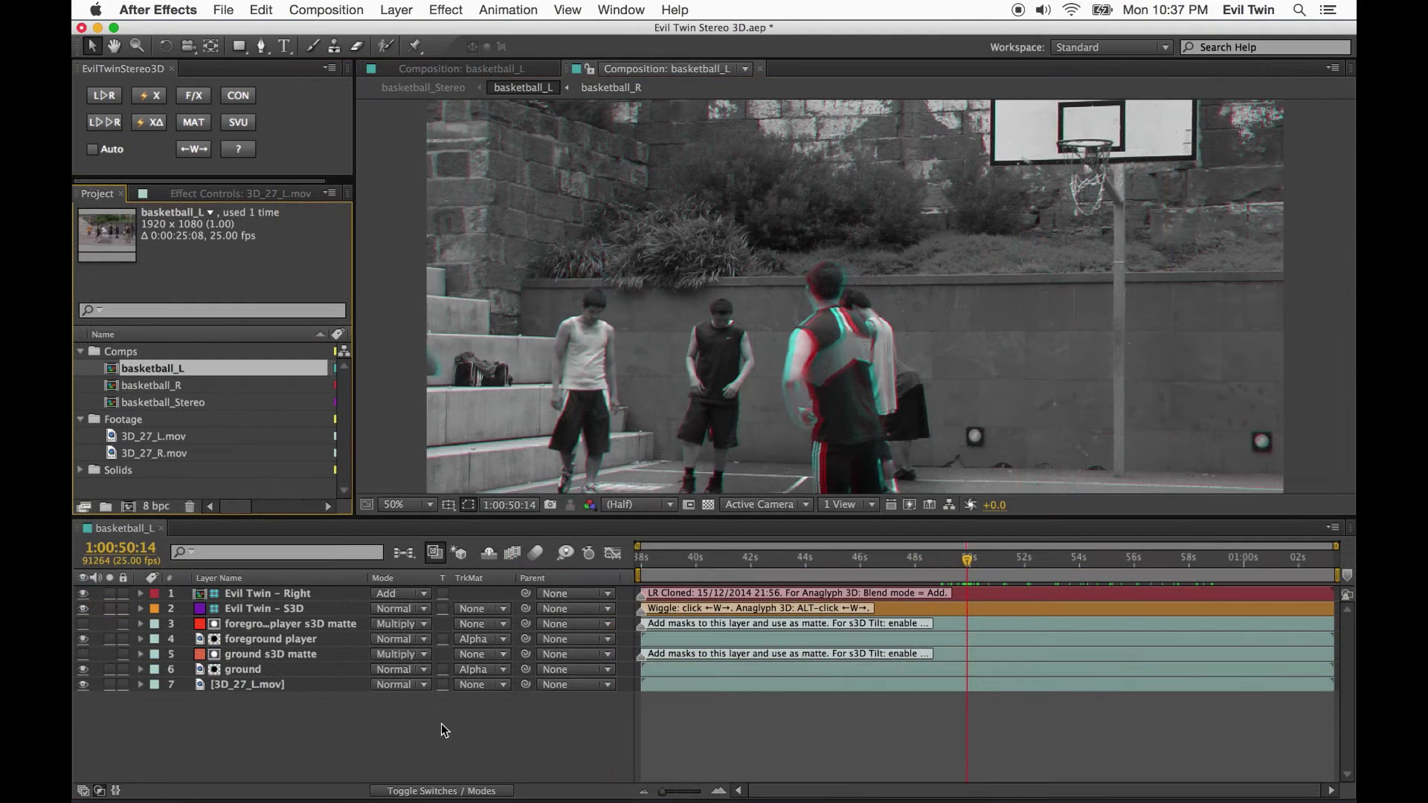
left_click(1060, 590)
left_click(1043, 398)
left_click_drag(1042, 398, 1053, 399)
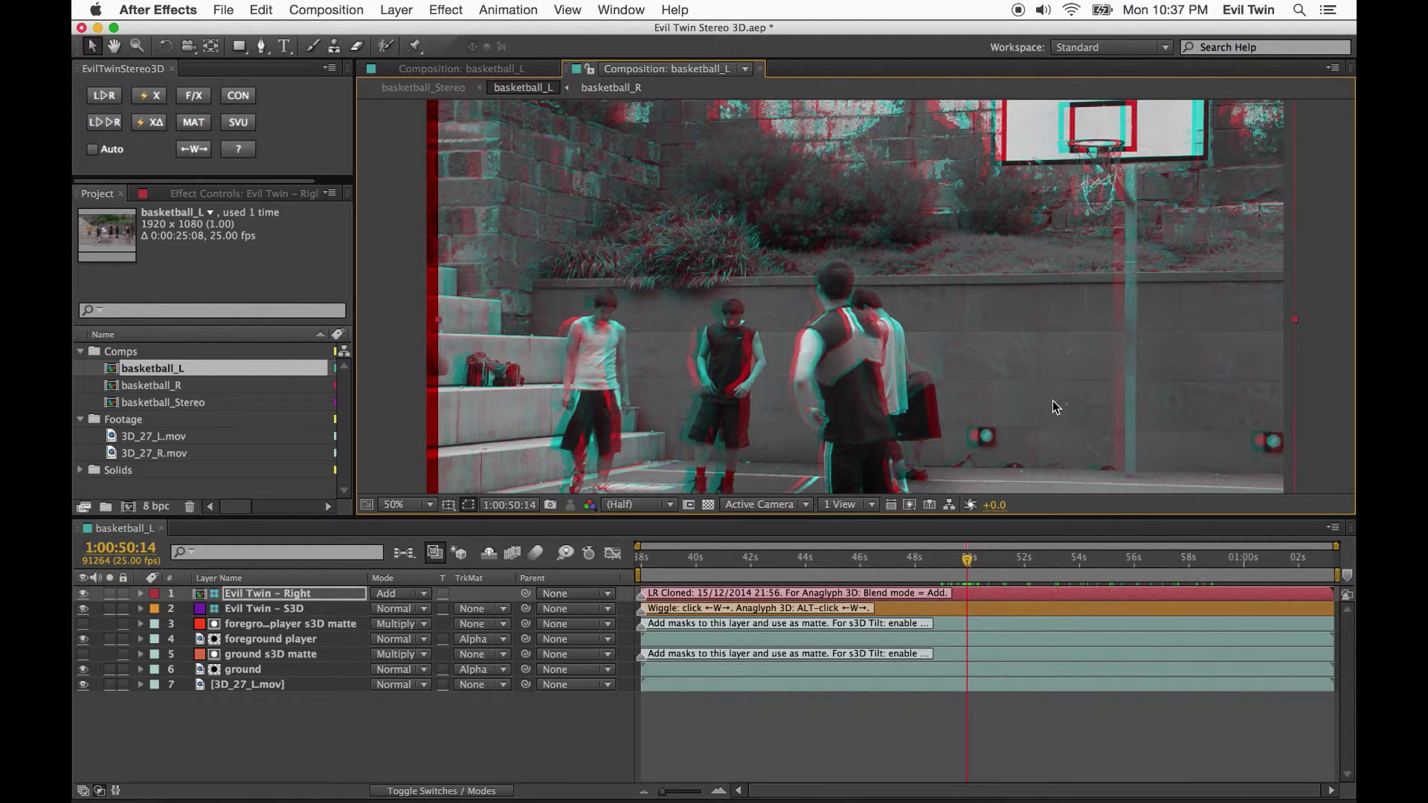
- Add a Scene Convergence layer to basketball_L and adjust its R Offset slider
left_click(238, 88)
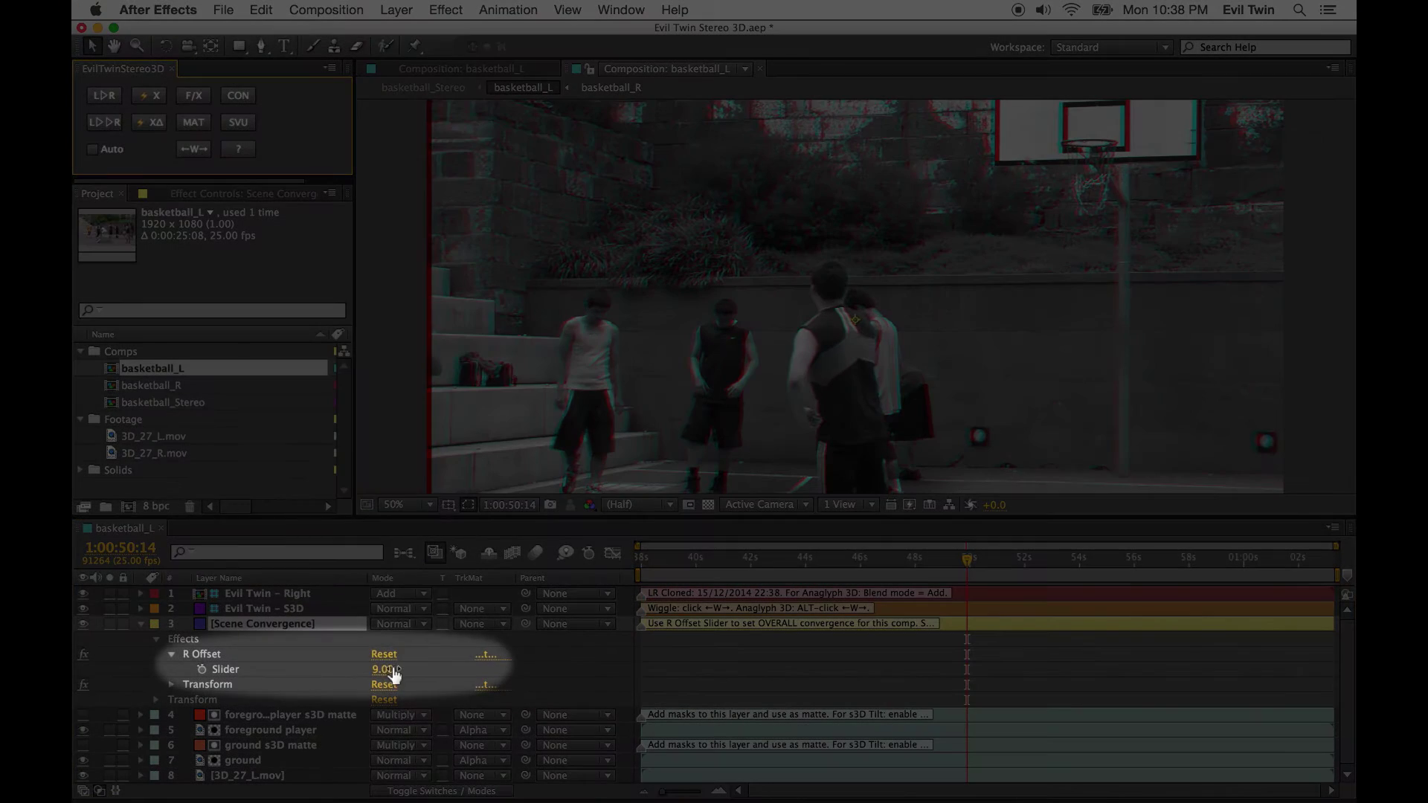
mouse_move(394, 674)
left_mouse_down()
mouse_move(376, 672)
mouse_move(390, 674)
left_mouse_up()
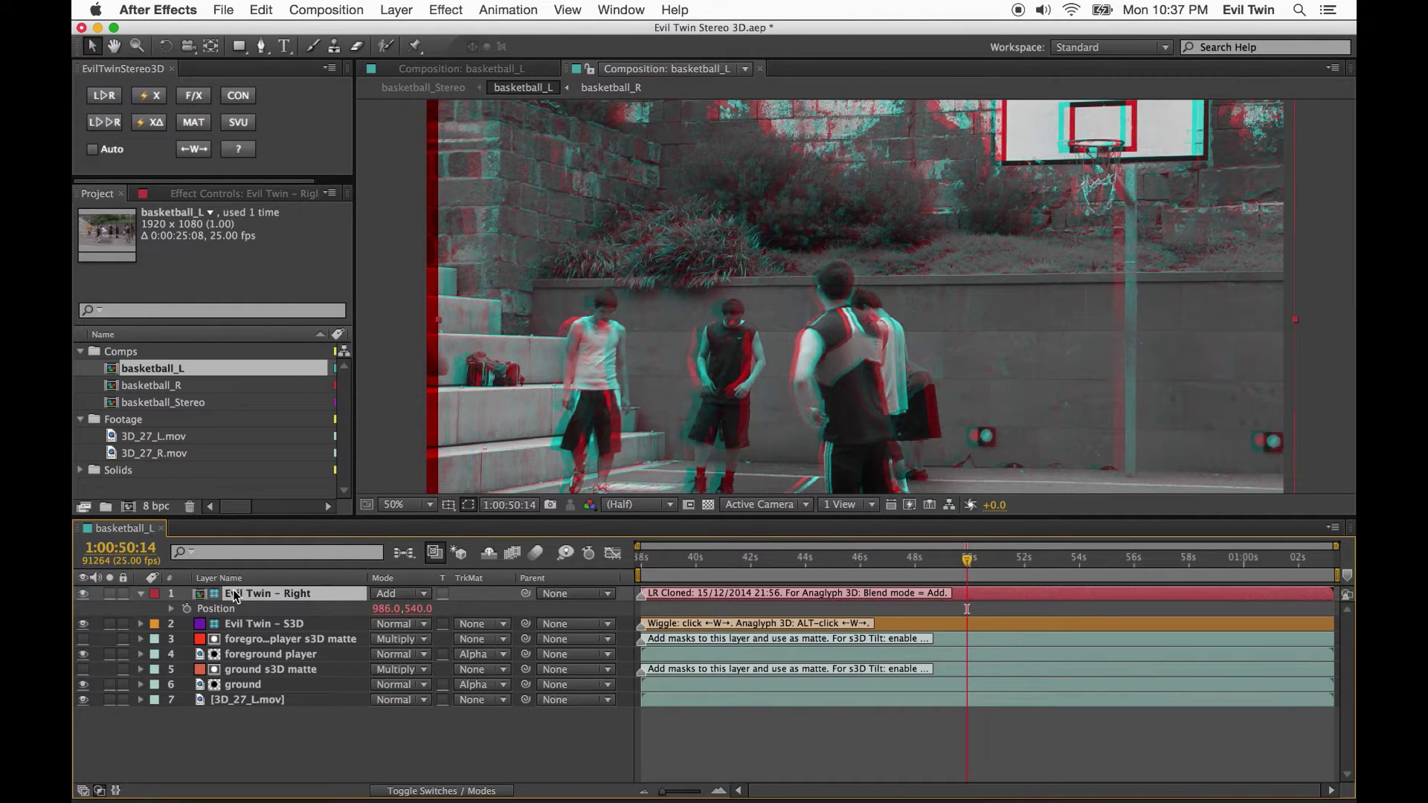
- Reset the Position of the Evil Twin - Right layer and collapse its properties
right_click(223, 607)
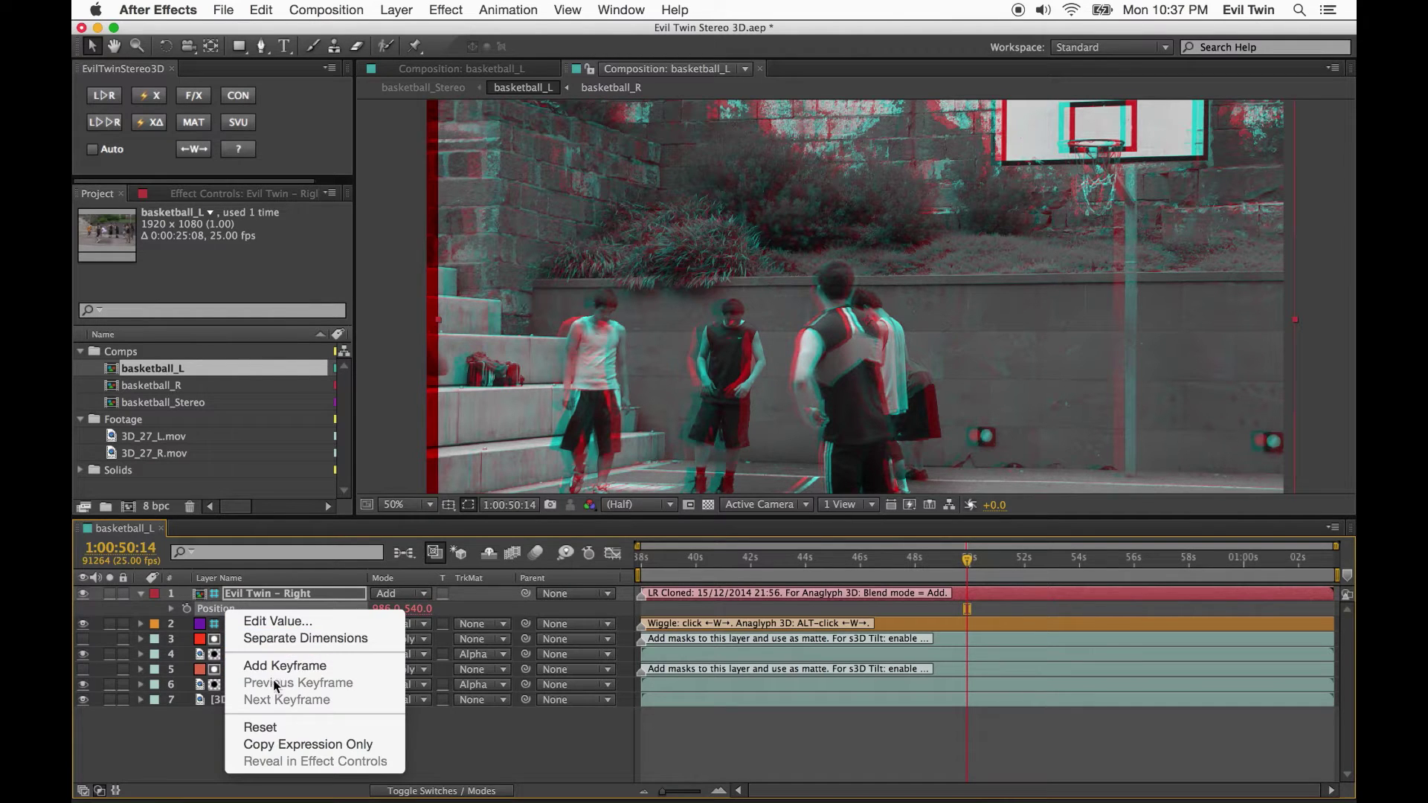
left_click(275, 726)
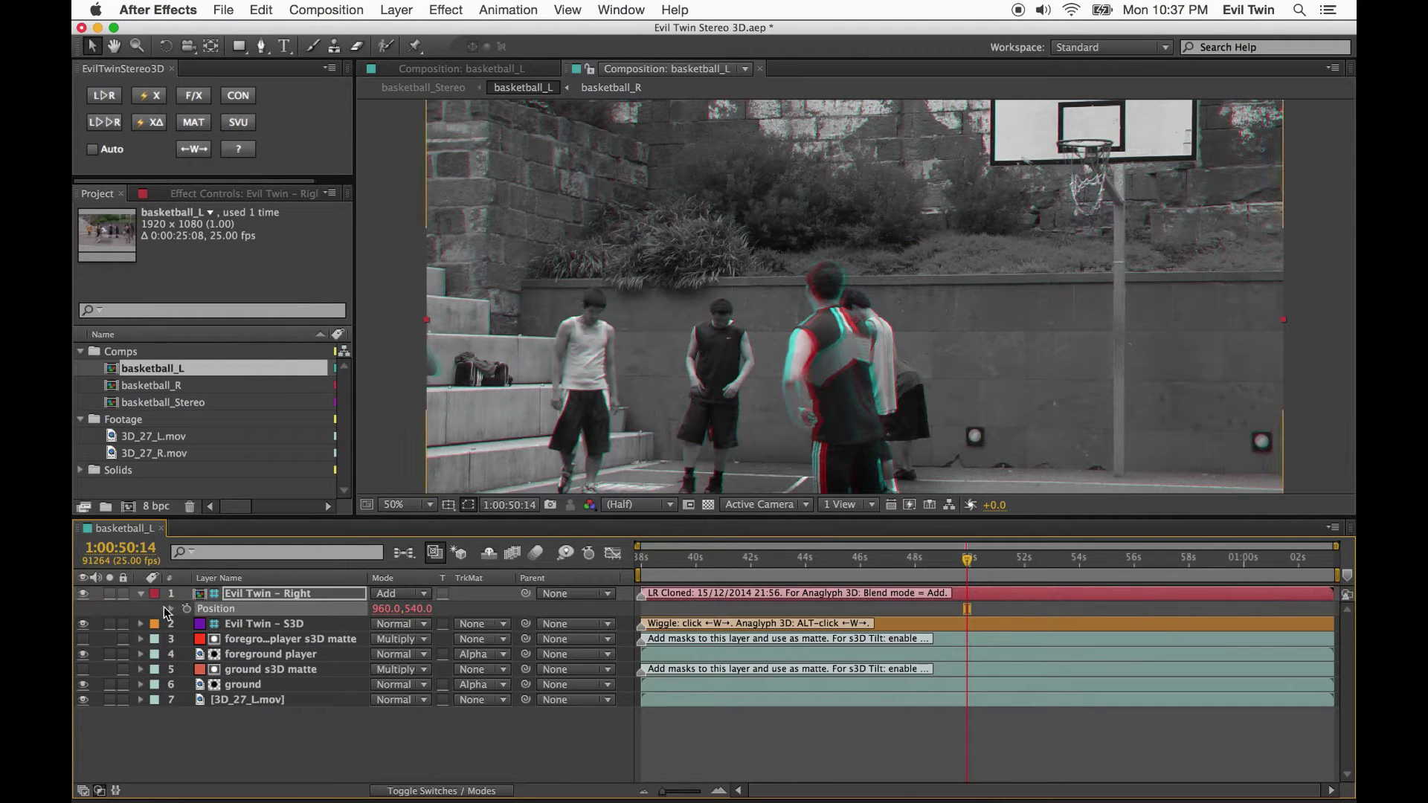
left_click(141, 592)
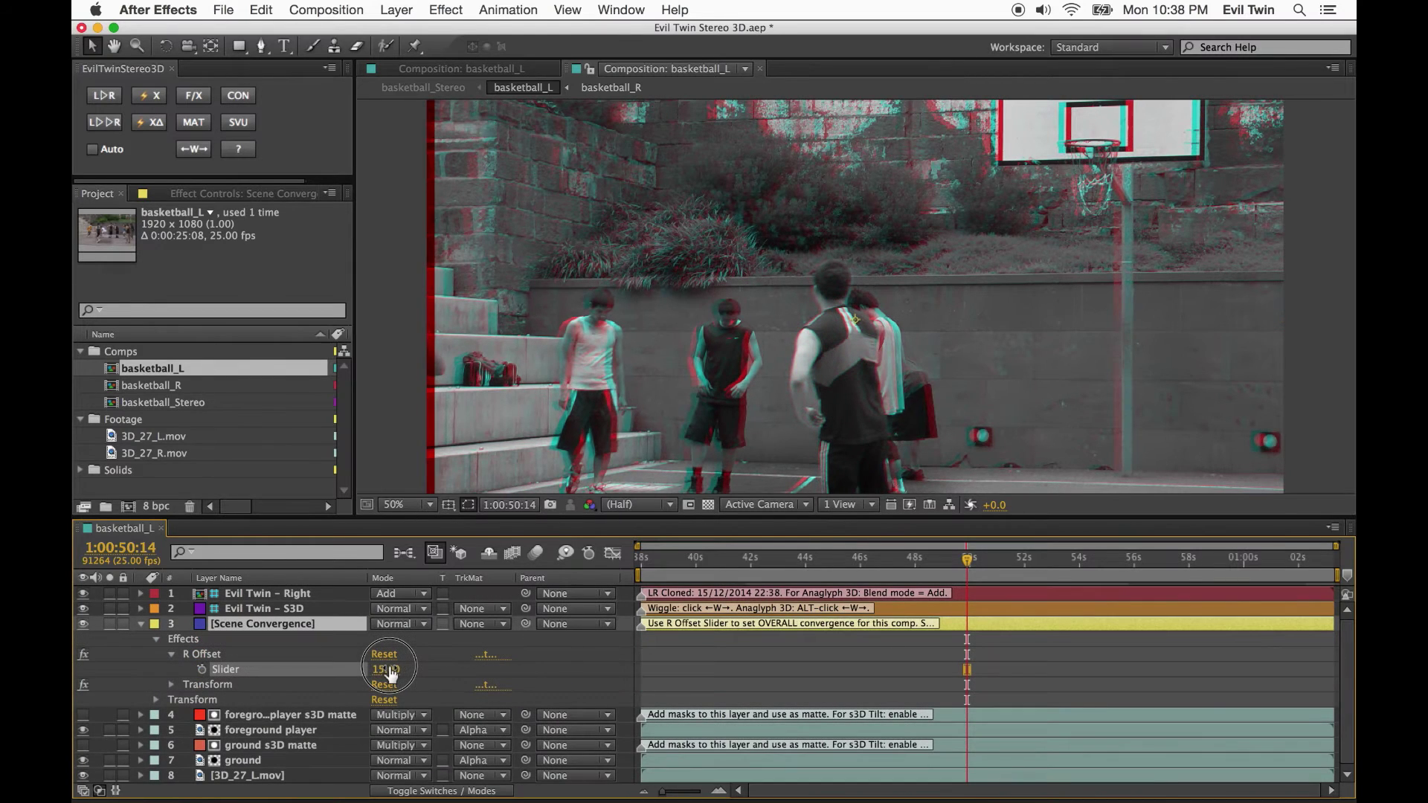
- Set the Scene Convergence layer's R Offset slider to 7, then collapse and lock the layer
left_click_drag(382, 669, 384, 675)
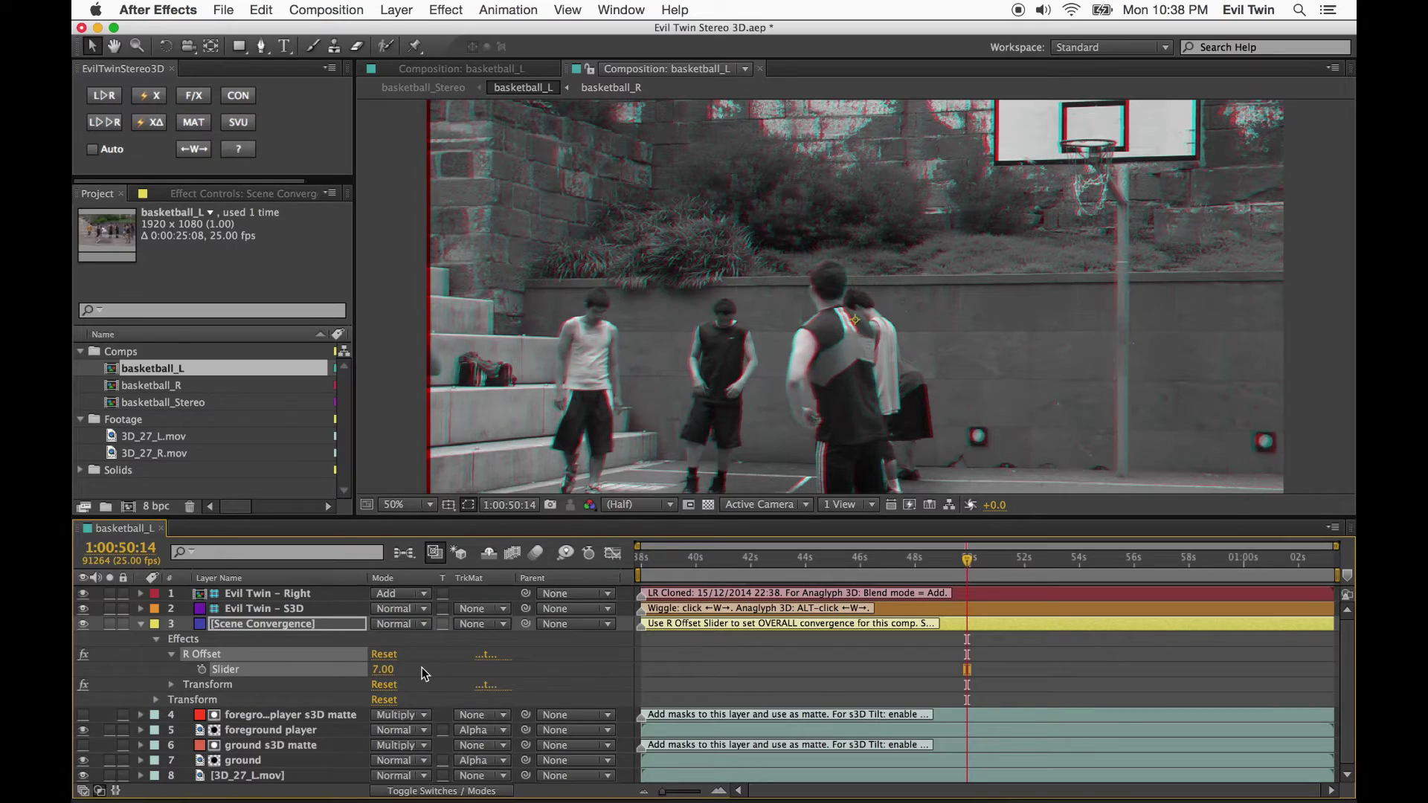
left_click(141, 623)
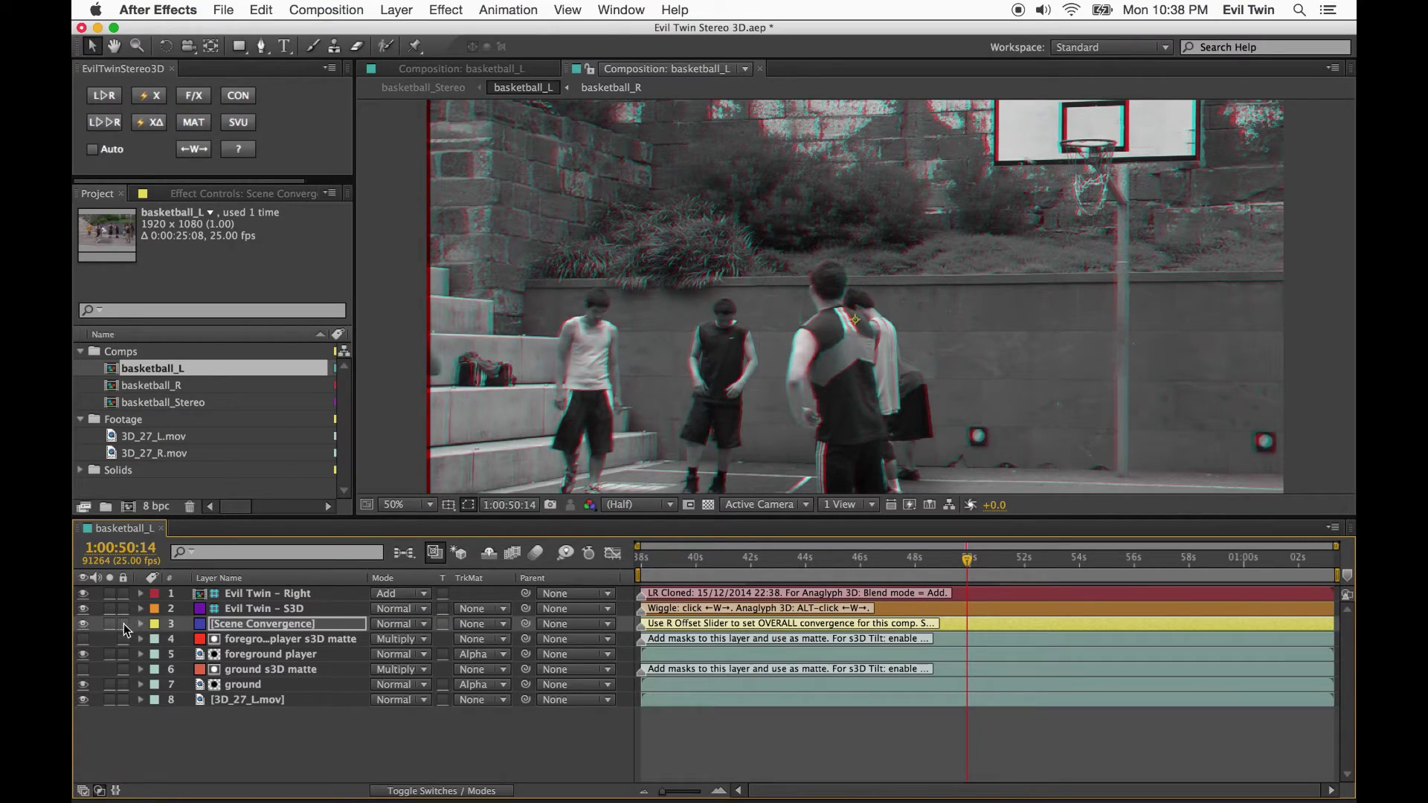
left_click(122, 623)
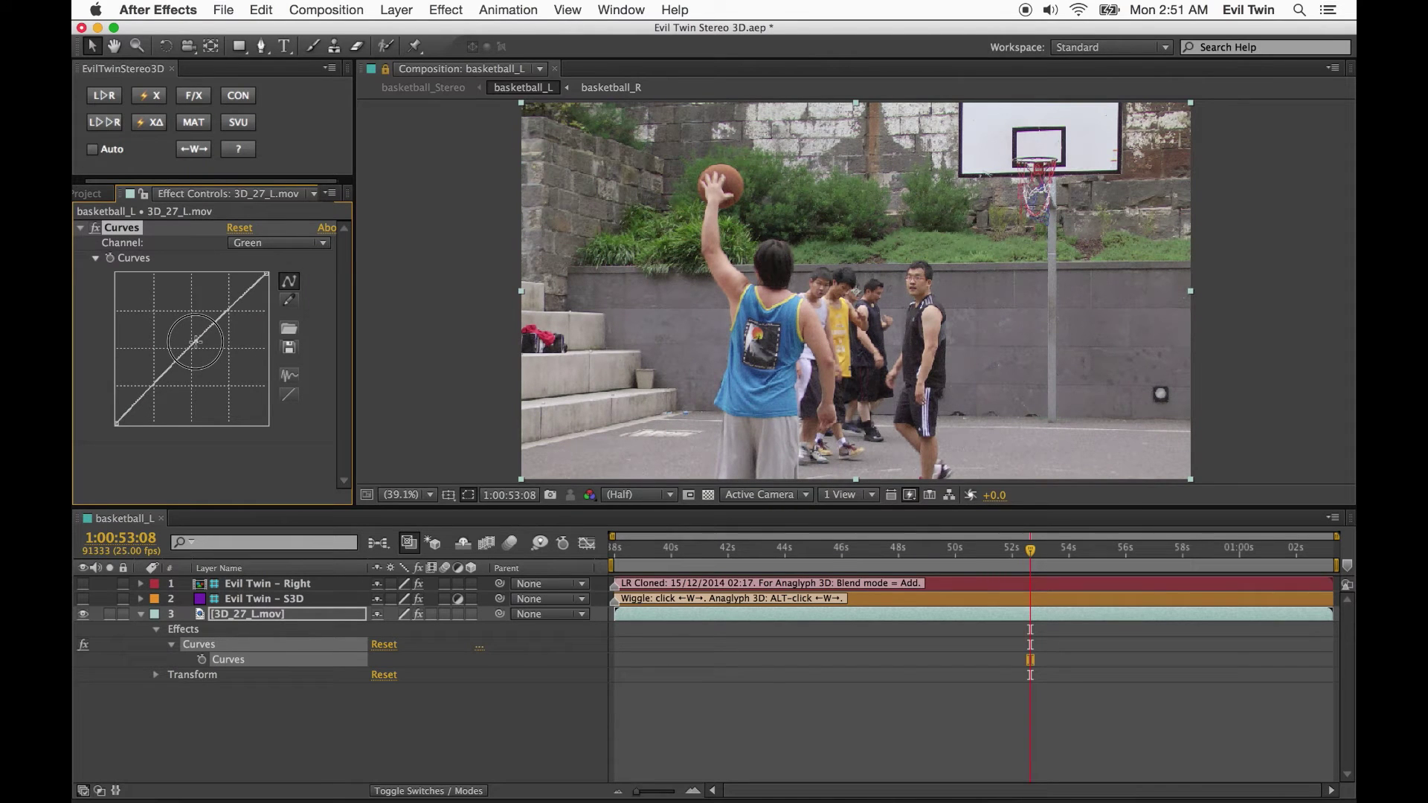
- Update the right-eye twin with LR Clone and compare the Curves correction in both eyes with the Wiggle preview
left_click(208, 150)
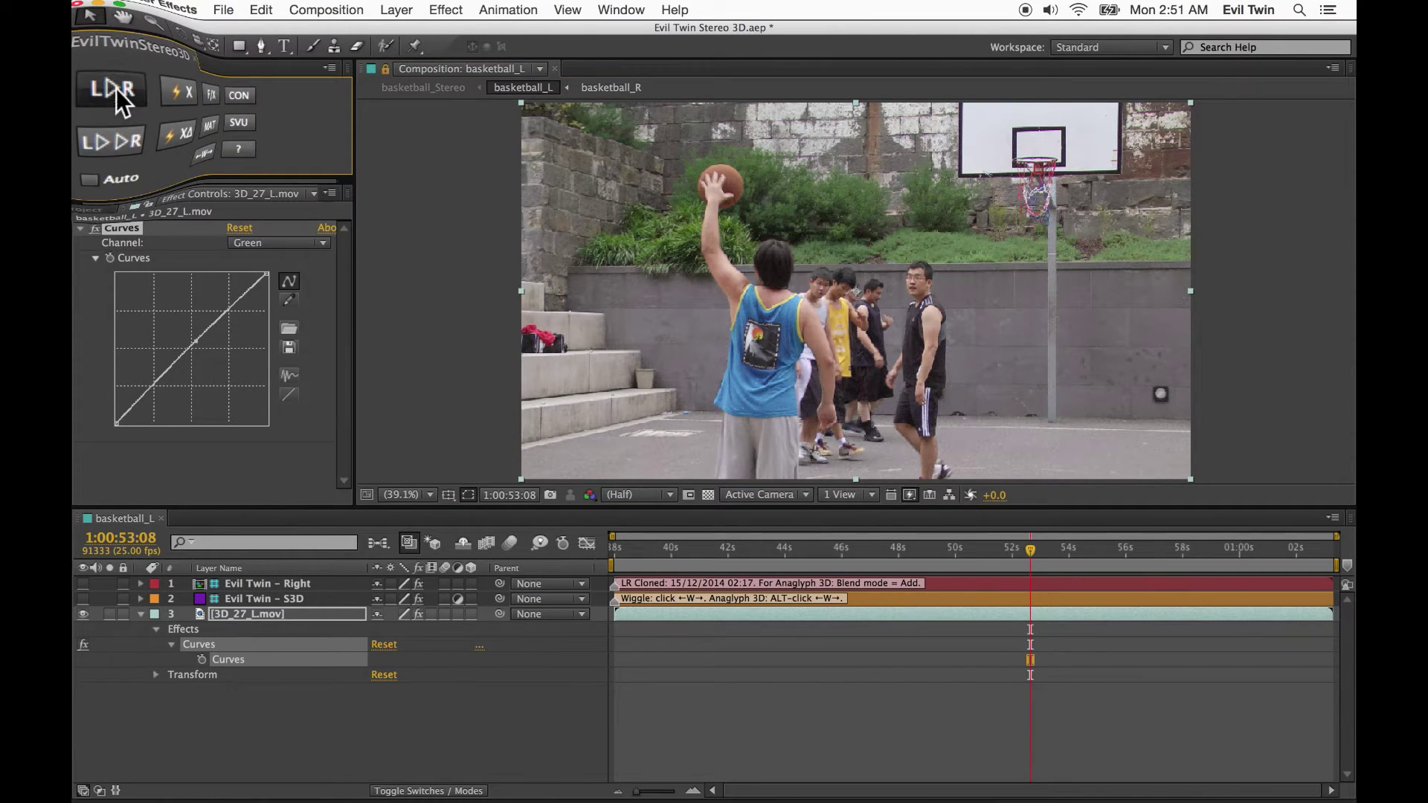
left_click(197, 151)
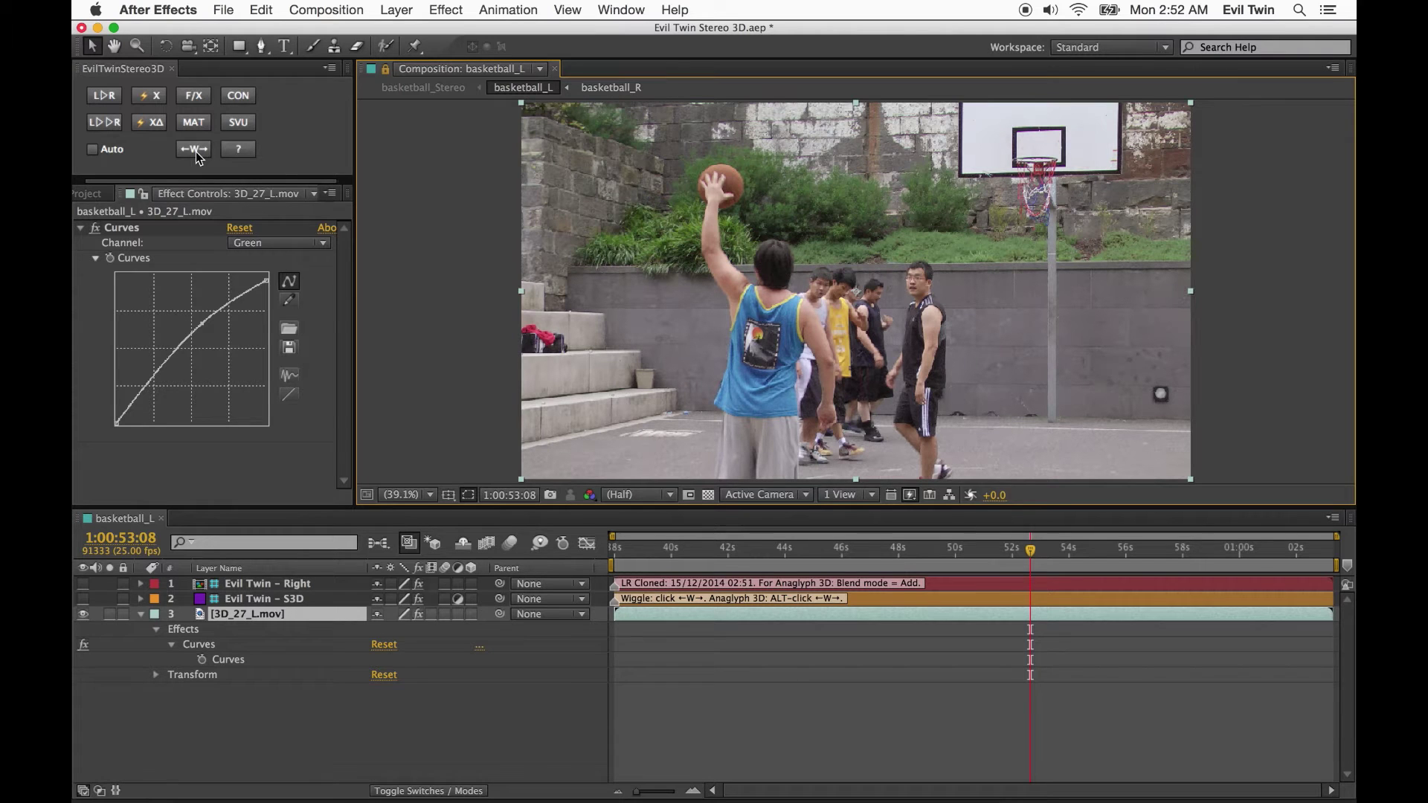
- Apply Magic Expression to the Curves property of 3D_27_L.mov, examine the expression, and update the right-eye twin with LR Clone
left_click(229, 658)
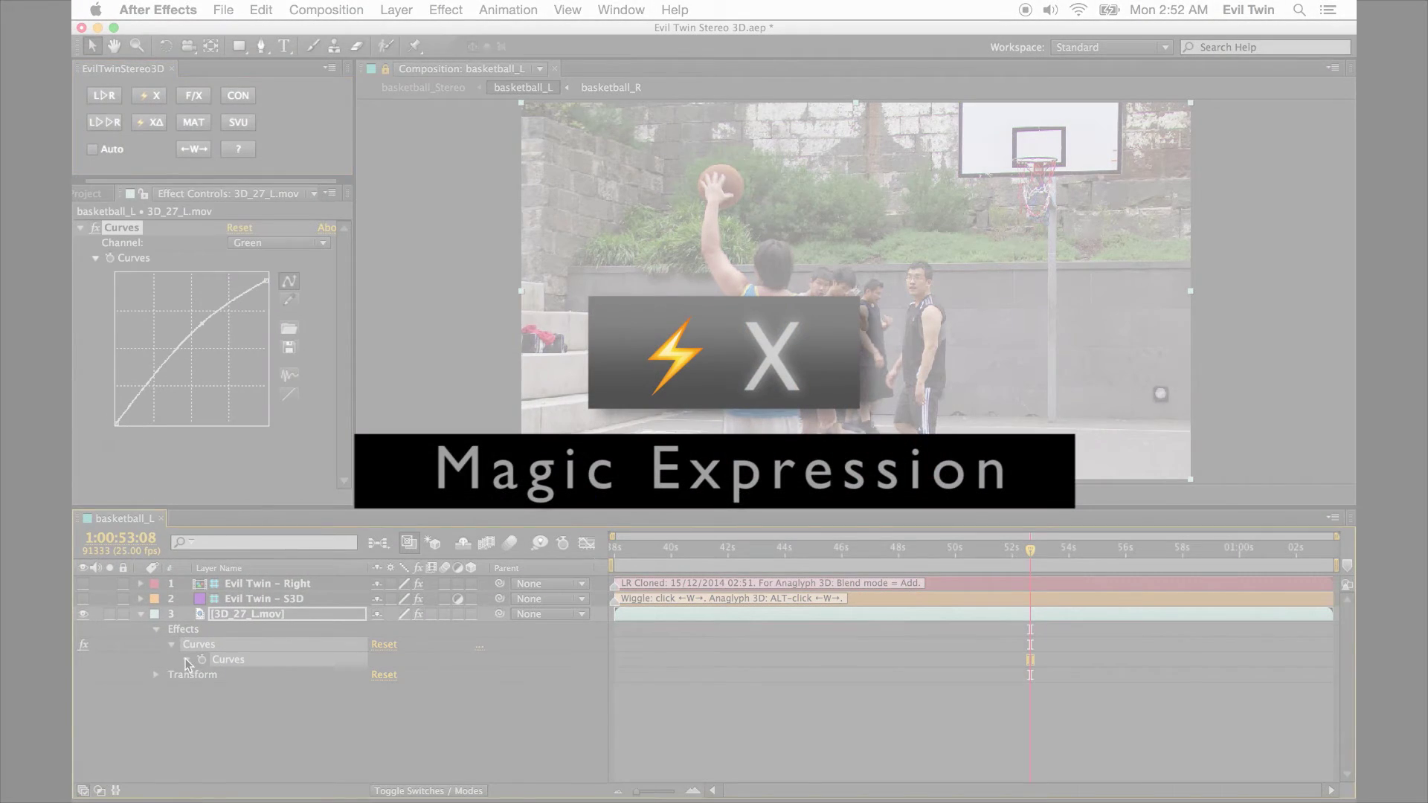
key("shift+Left")
key("shift+Left")
key("shift+Left")
key("shift+Left")
key("shift+Left")
key("shift+Left")
key("shift+Left")
key("shift+Left")
key("shift+Left")
key("shift+Left")
key("shift+Left")
key("shift+Left")
key("shift+Left")
key("shift+Left")
key("shift+Left")
key("shift+Left")
key("shift+Left")
key("shift+Left")
key("shift+Left")
key("shift+Left")
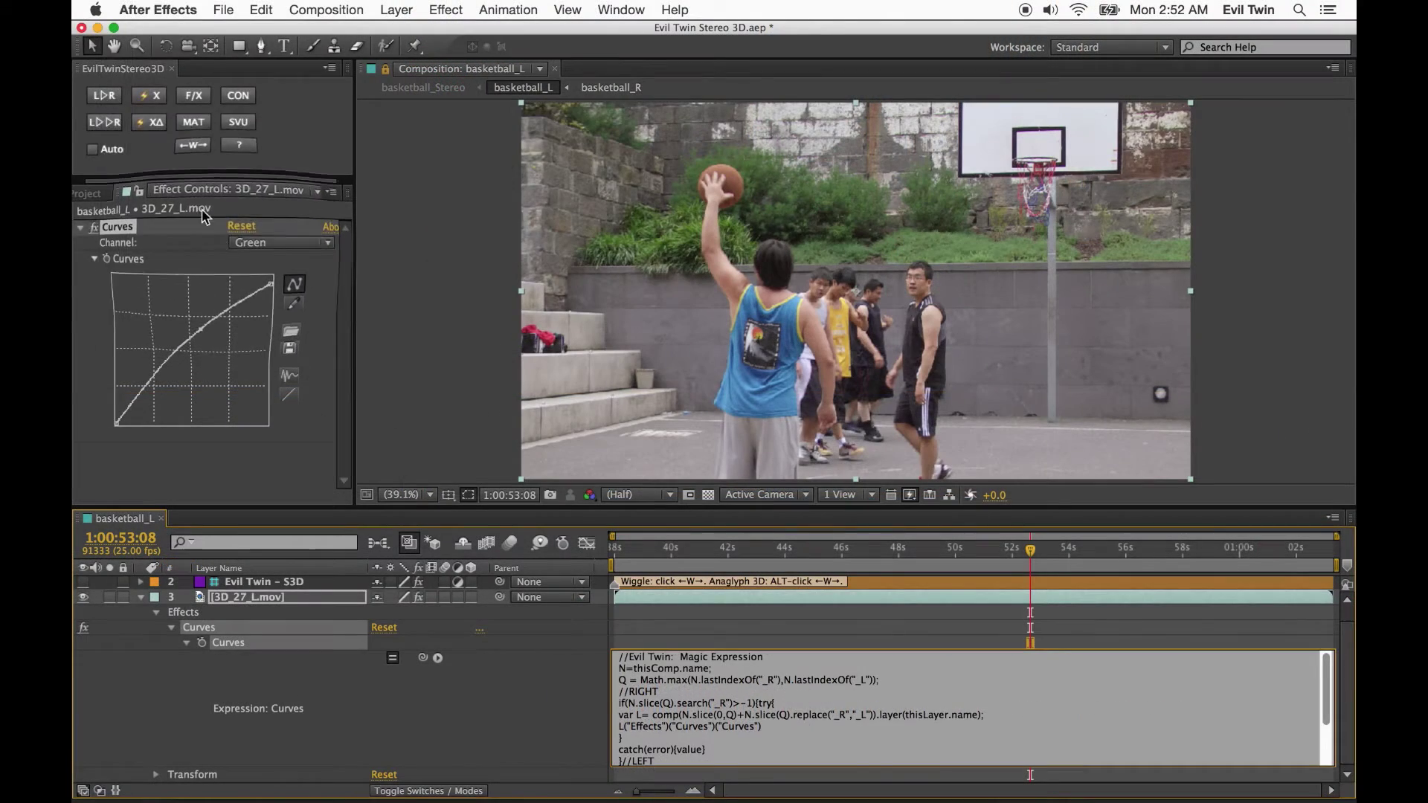
left_click(104, 95)
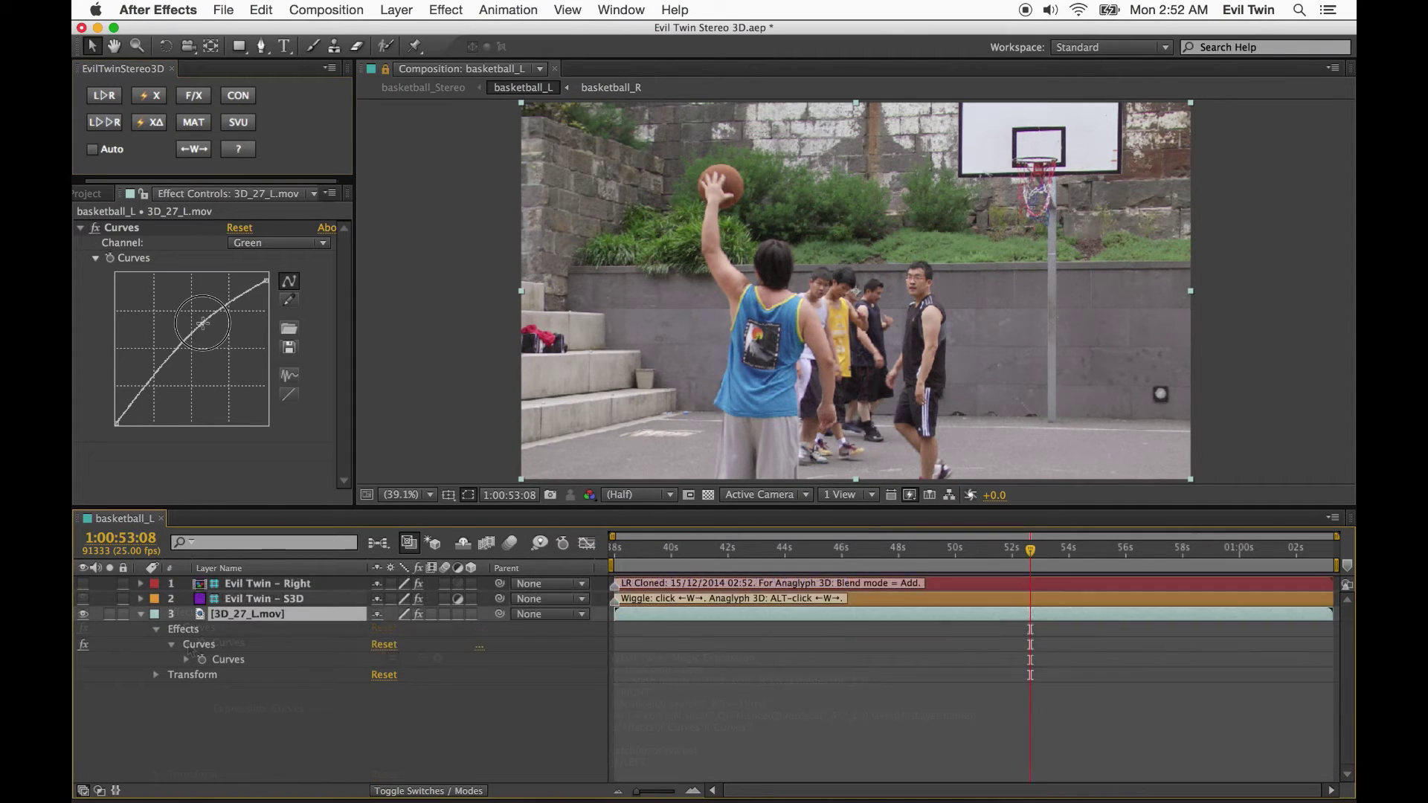
- Lower the midpoint of the 3D_27_L.mov curve in two stages, checking each change with the Wiggle preview
mouse_move(202, 323)
left_mouse_down()
mouse_move(208, 341)
mouse_move(182, 316)
mouse_move(192, 357)
left_mouse_up()
left_click(193, 150)
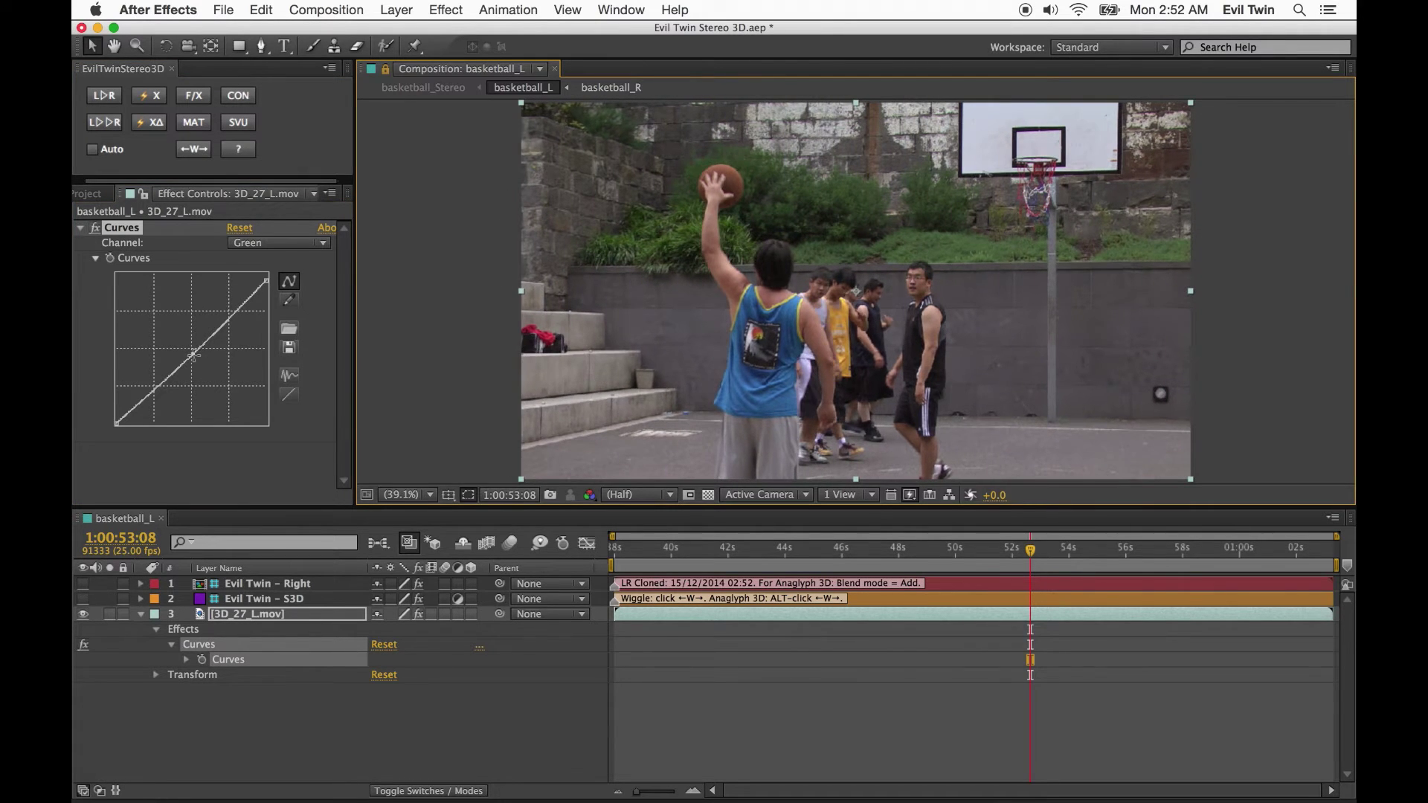
left_click_drag(197, 341, 220, 346)
left_click(196, 151)
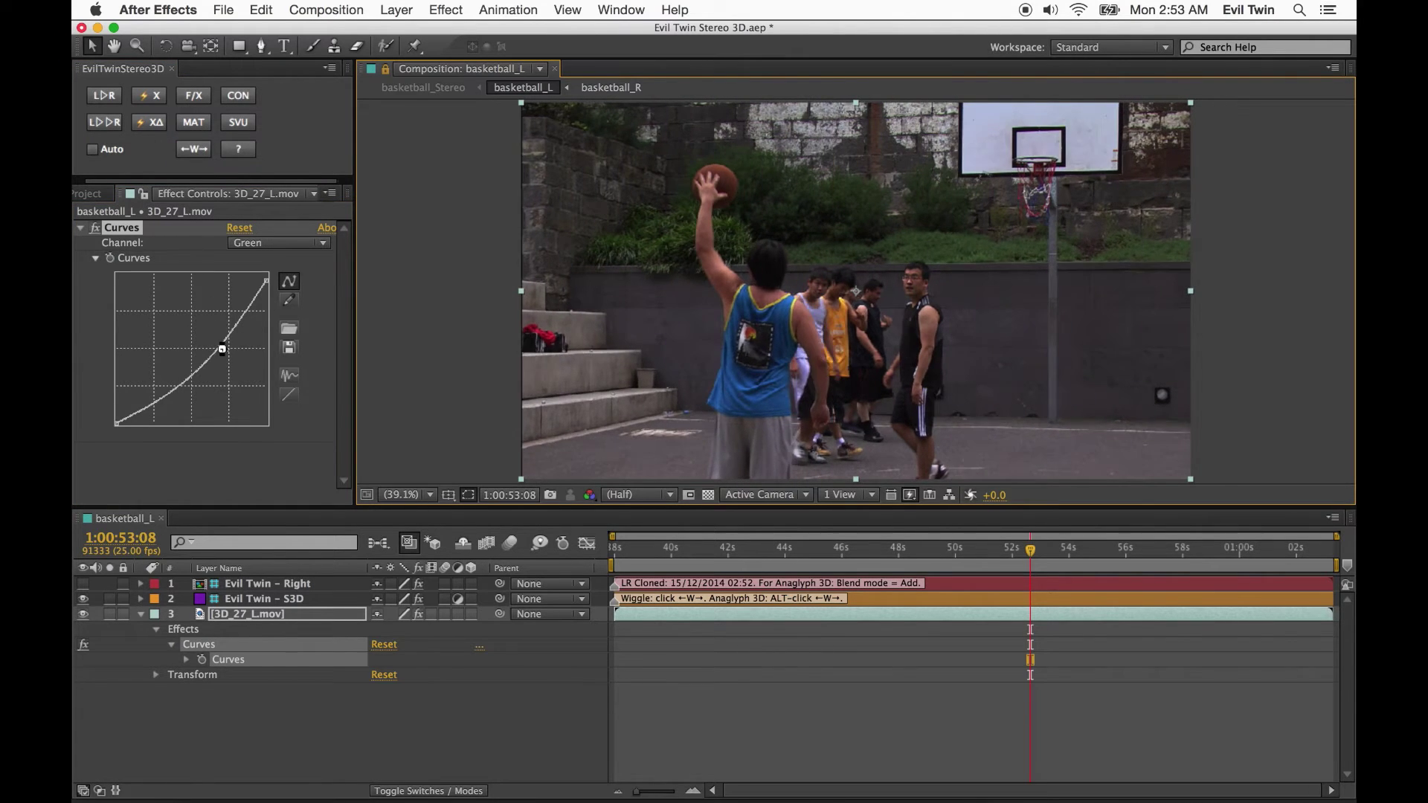
- Undo the last curve change, then raise the midpoint of the 3D_27_L.mov curve in the Anaglyph 3D view
key("ctrl+z")
left_click(196, 151)
left_click(196, 151, "alt")
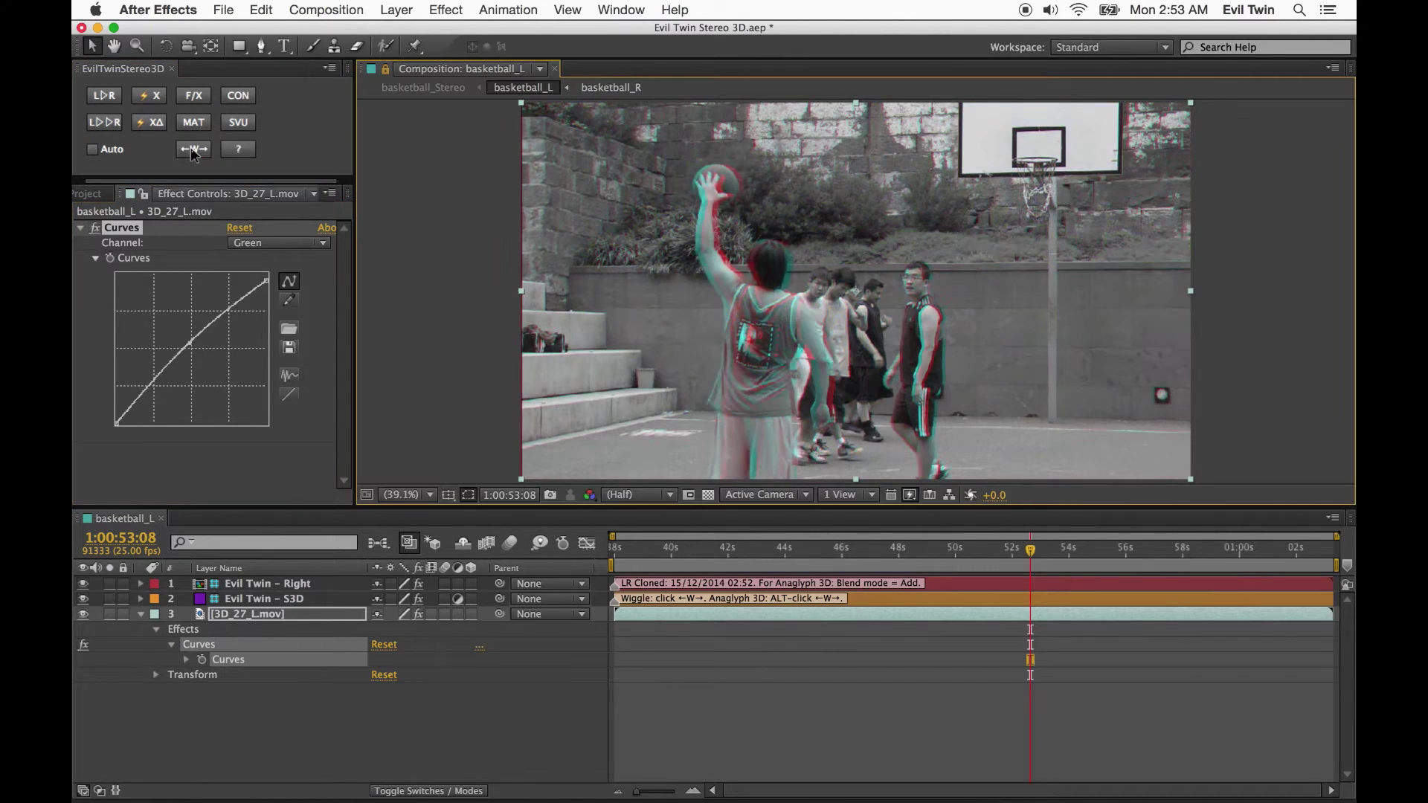
left_click_drag(191, 342, 180, 301)
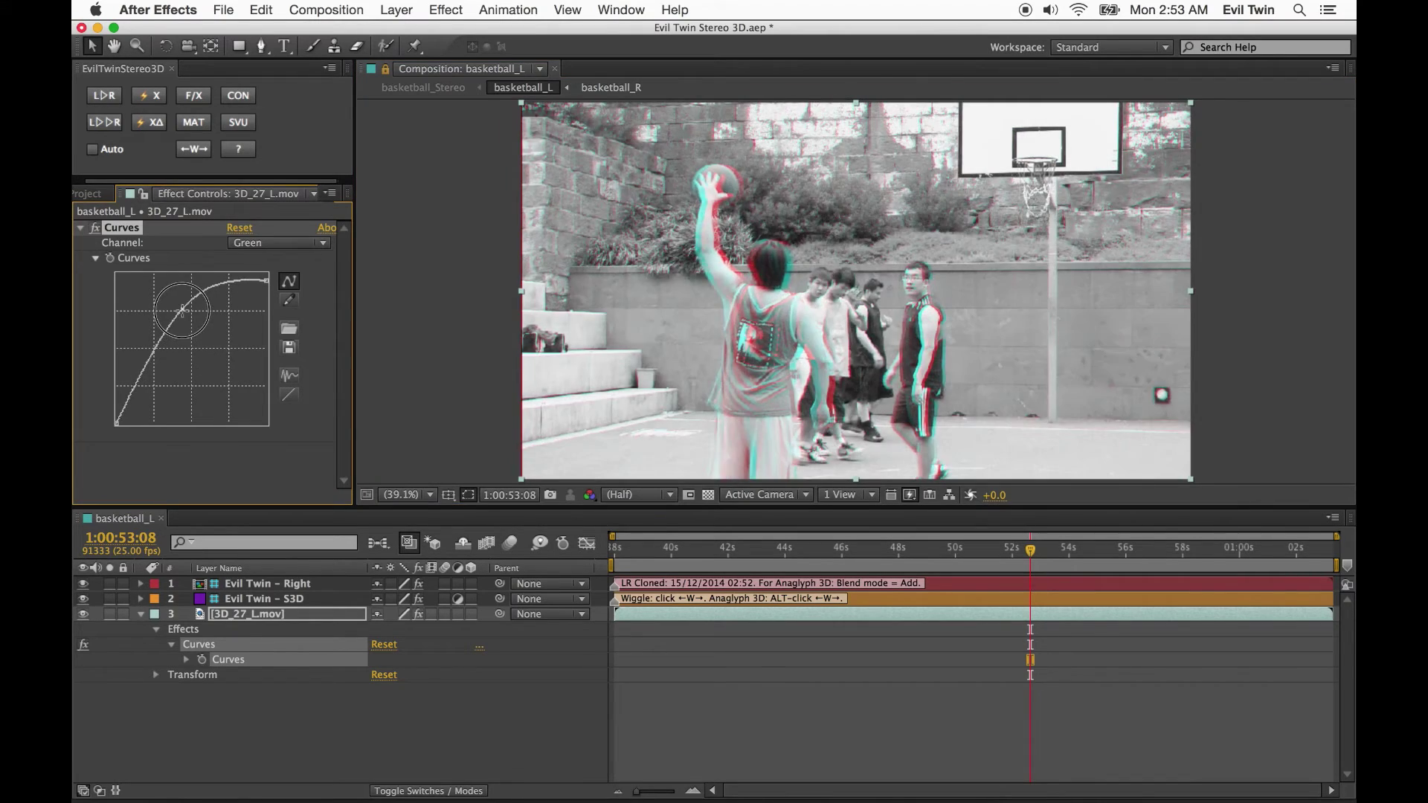
- Apply the offset Magic Expression (XΔ) to the mask t-shirt layer's Position and examine the expression and its R Offset - Position effect
left_click(224, 692)
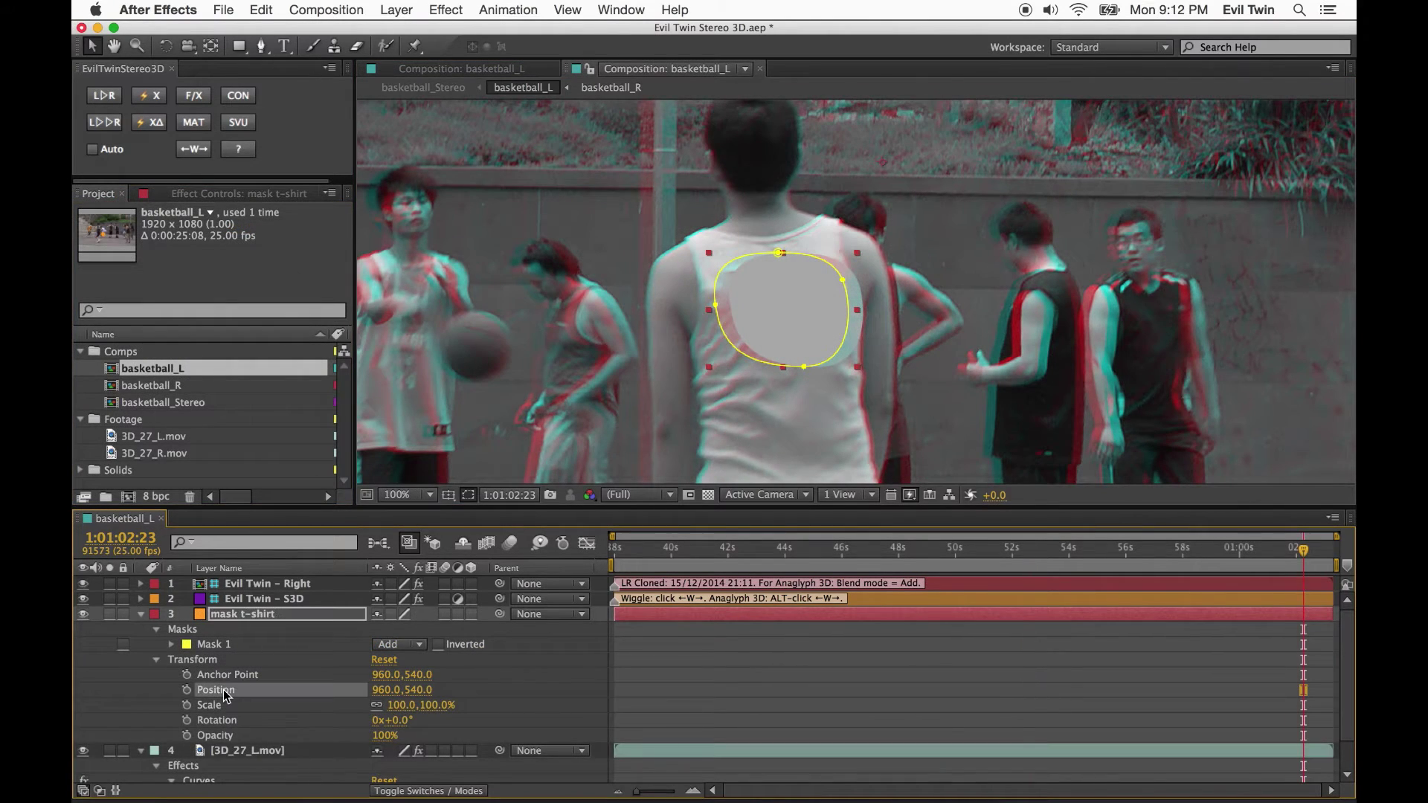
left_click(155, 124)
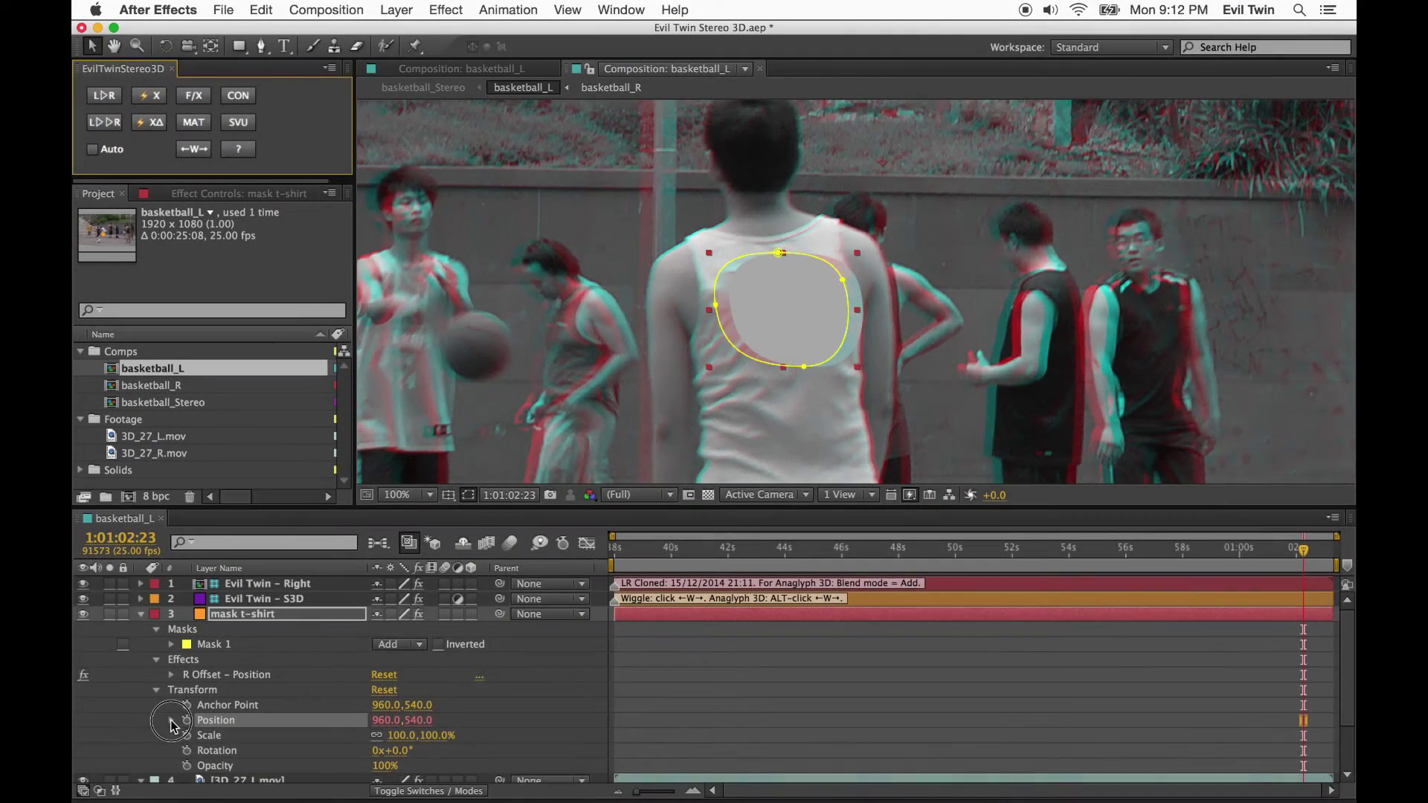
left_click(171, 721)
scroll(171, 721, "down", 1)
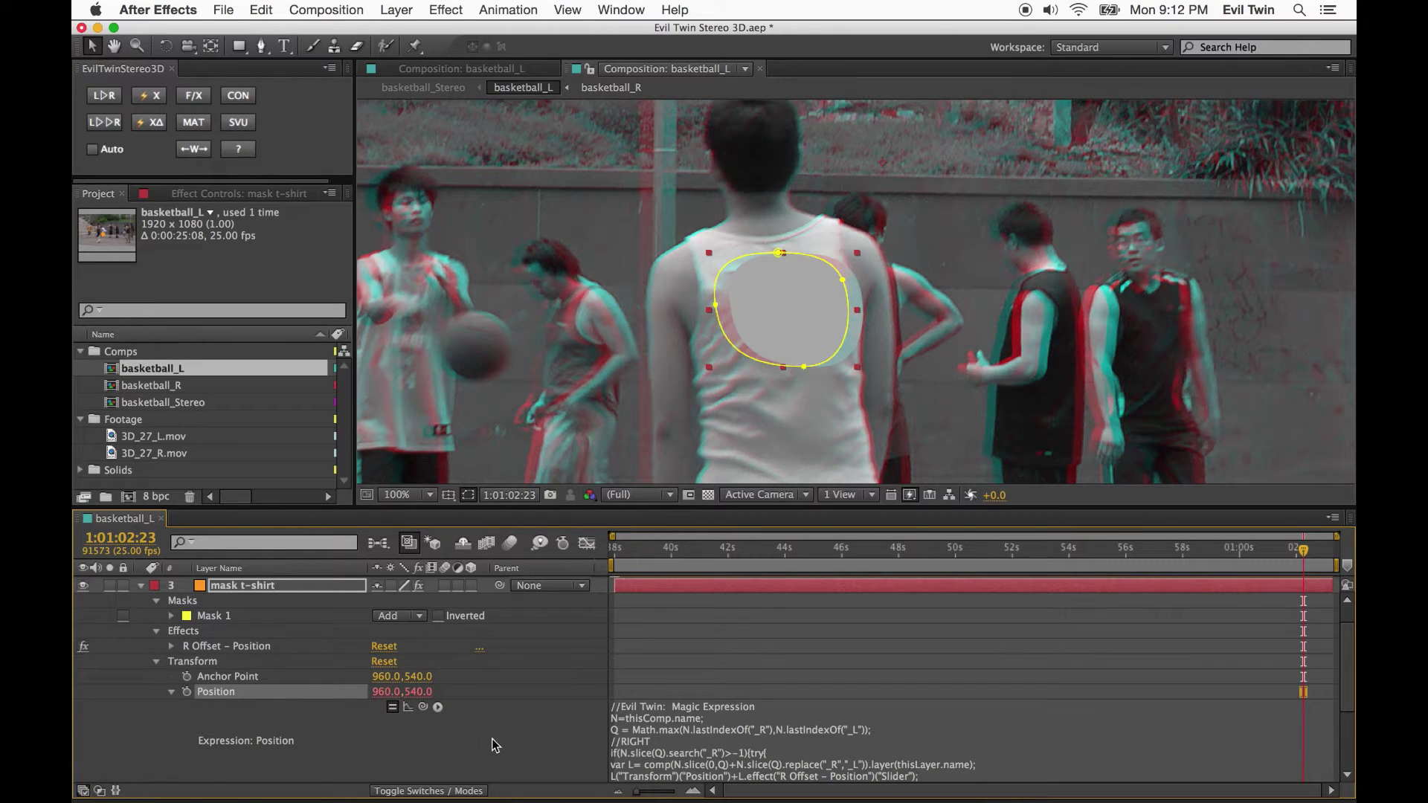
left_click(171, 691)
left_click(172, 646)
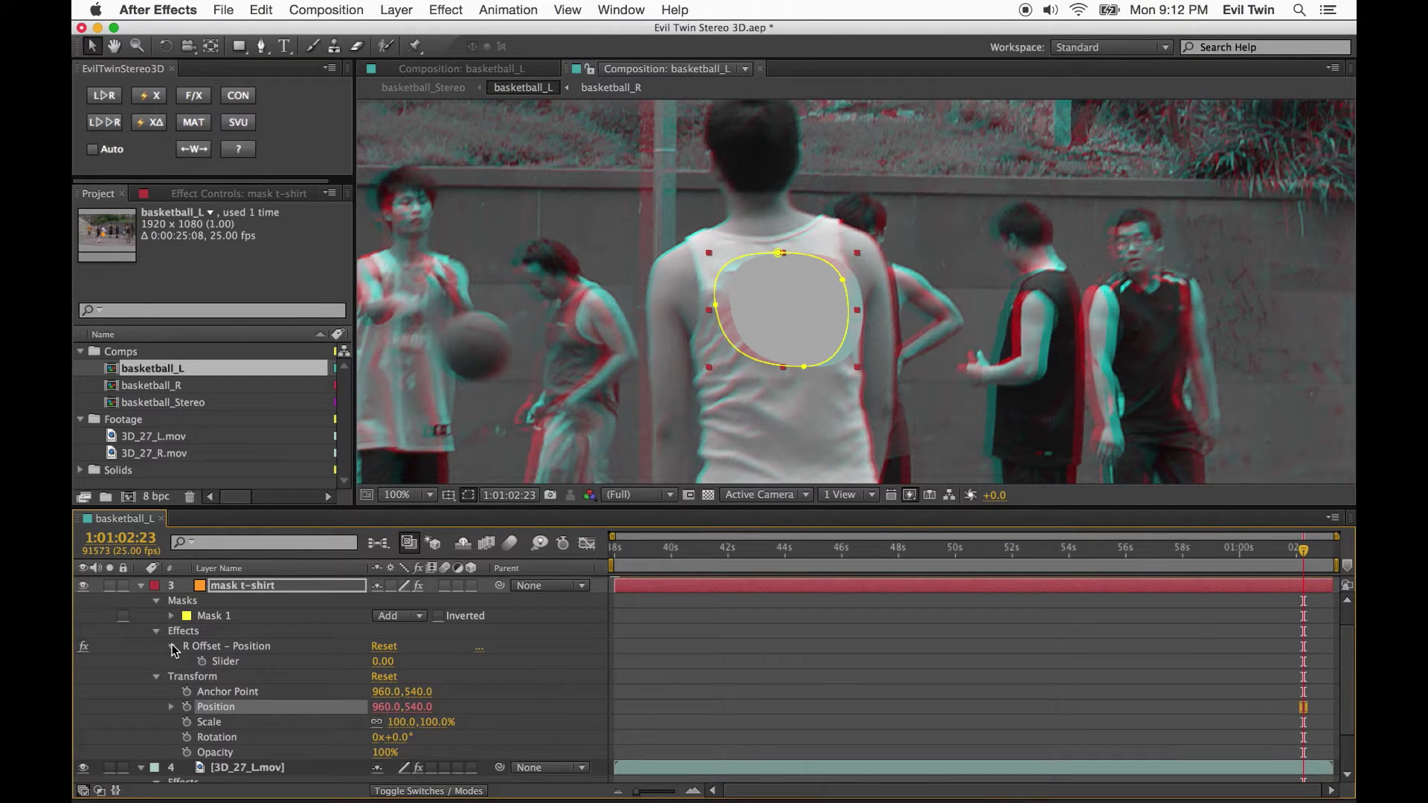
- Set the mask t-shirt's R Offset - Position slider to -8 and update the right-eye twin with LR Clone
left_click_drag(387, 670, 385, 672)
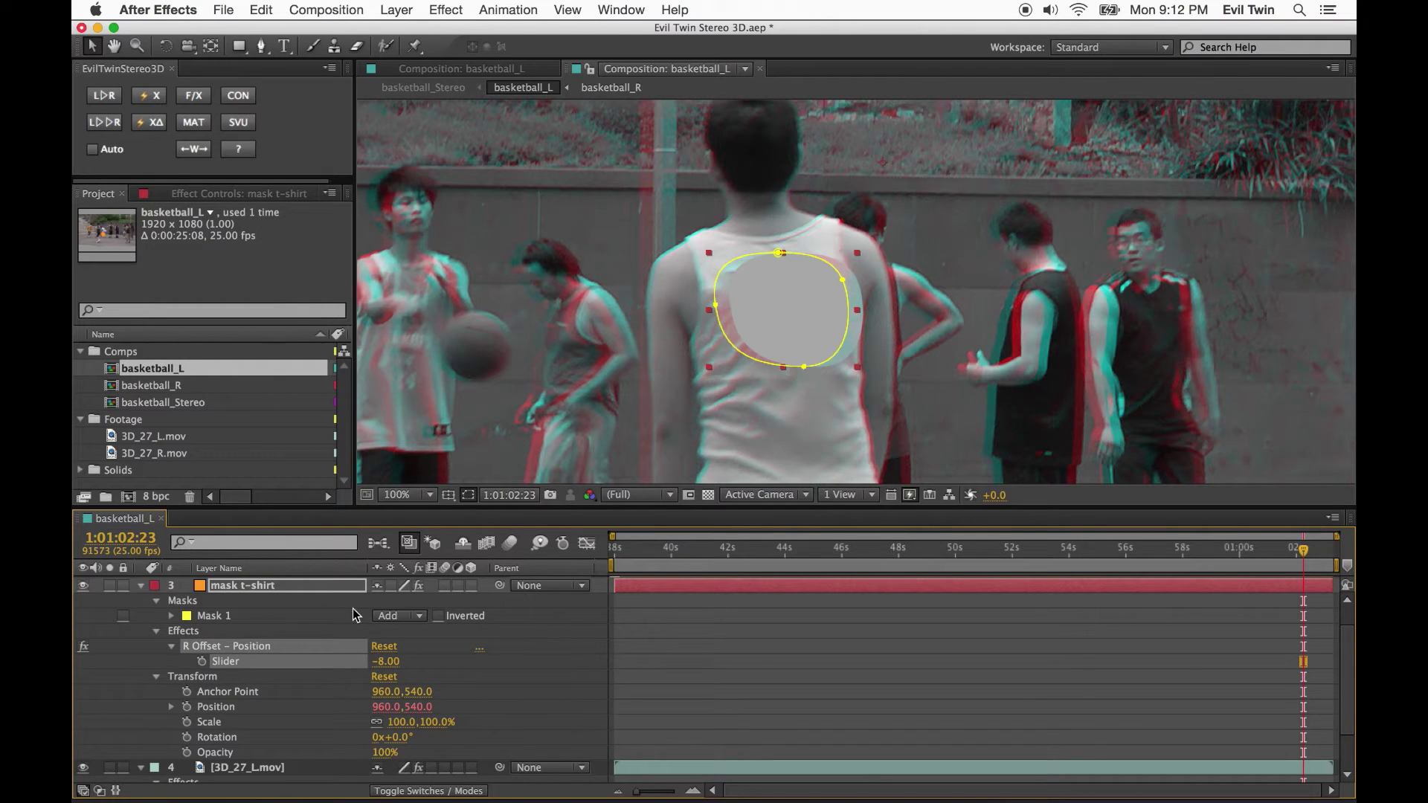
left_click(108, 99)
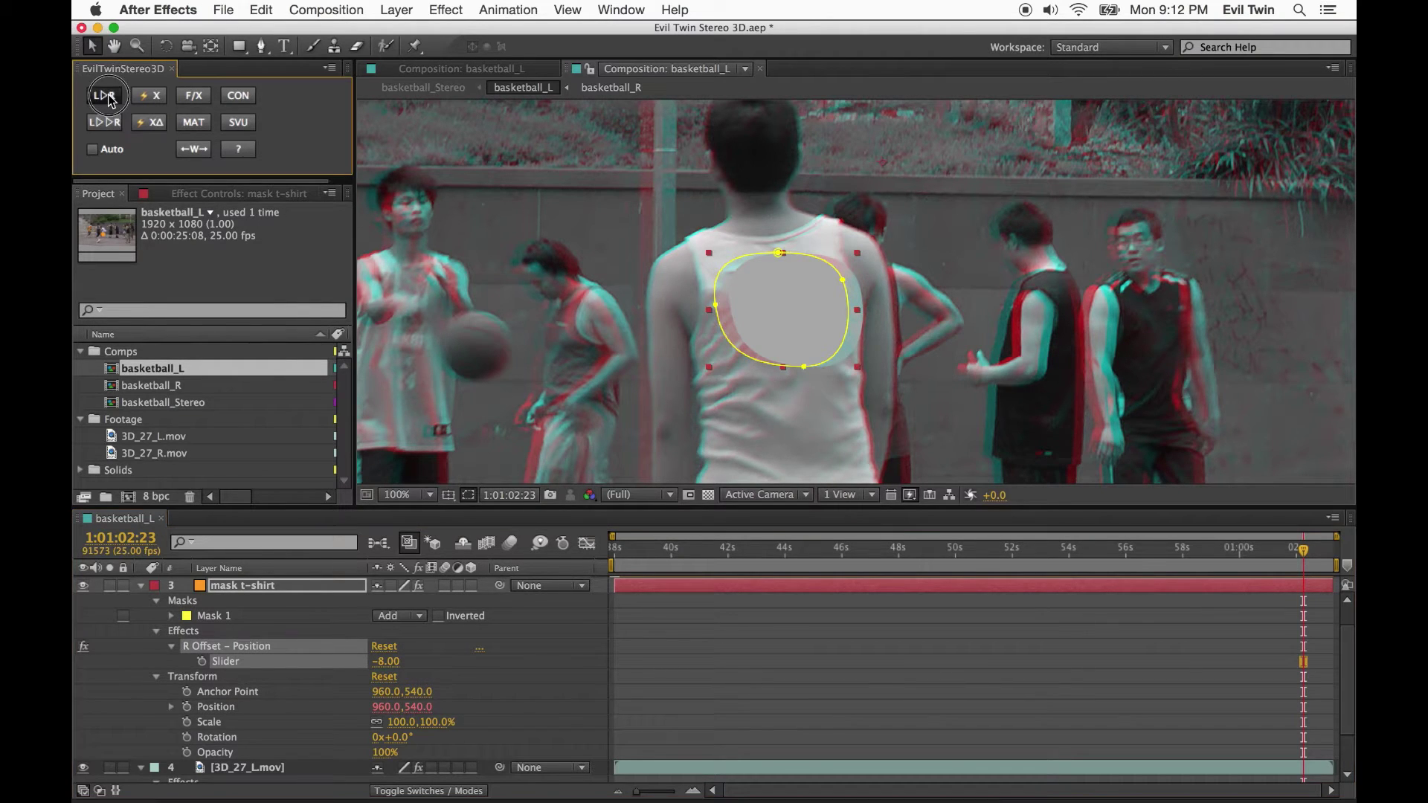
- Set the mask t-shirt's R Offset - Position slider to -22 and refine it to -21, checking the patch's alignment
left_click_drag(390, 663, 394, 668)
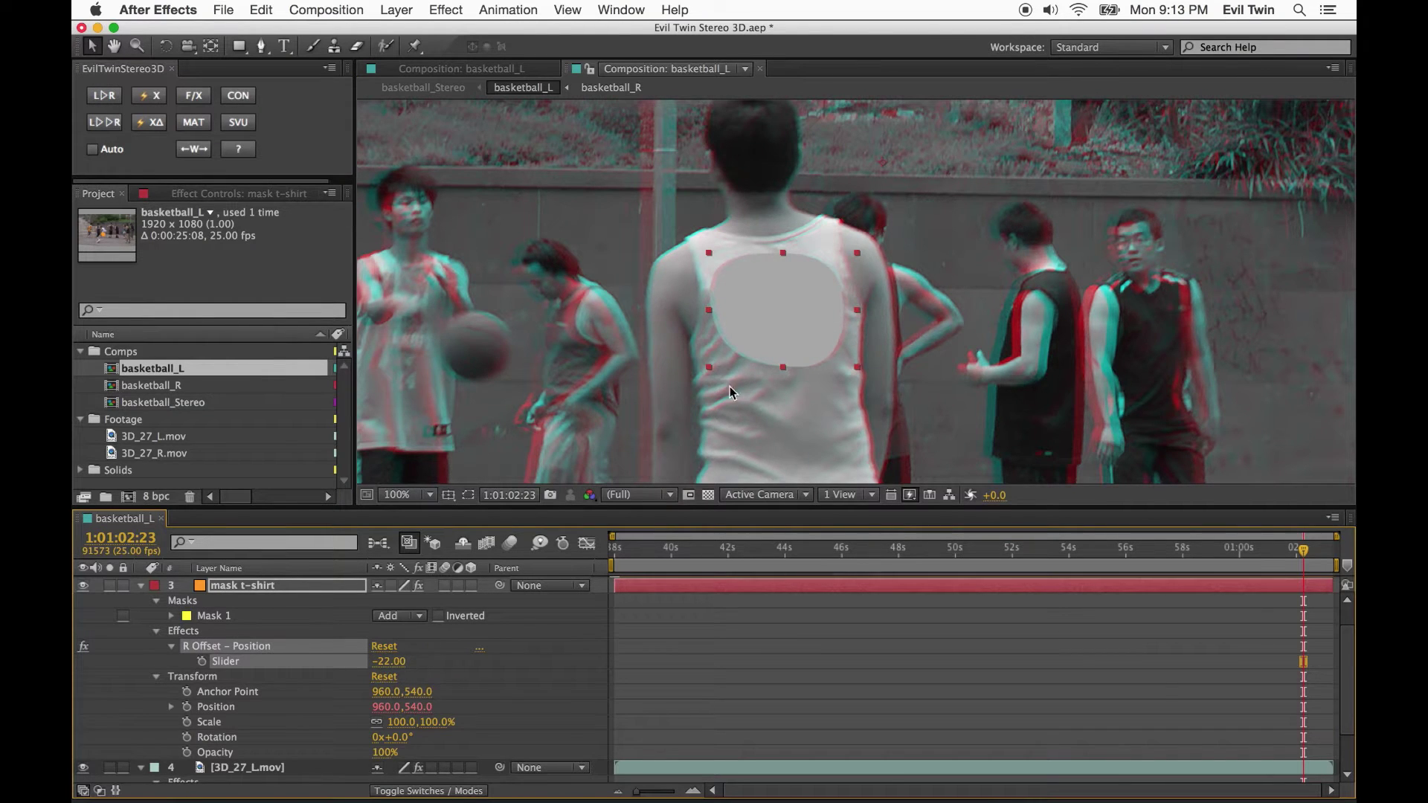
key("period")
left_click(908, 569)
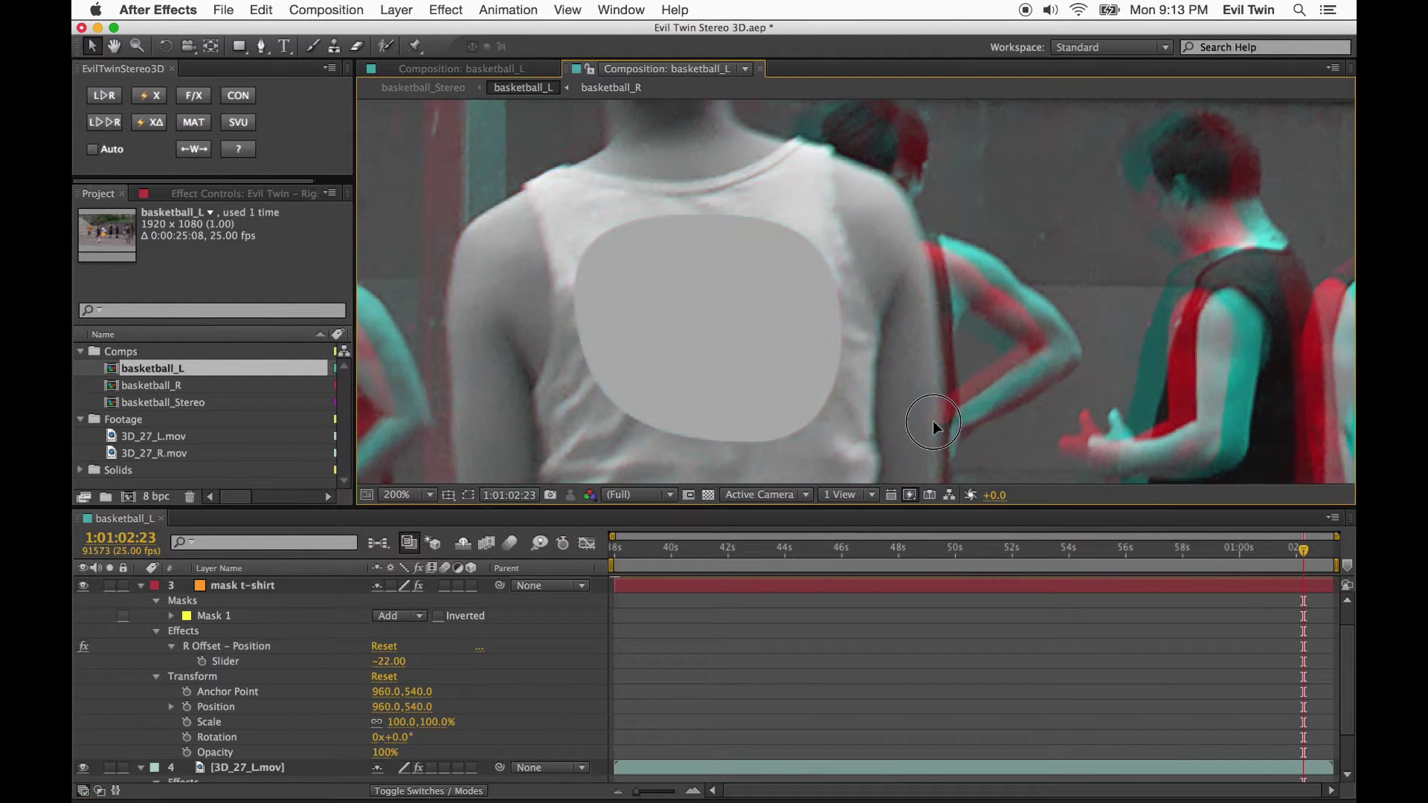
left_click_drag(390, 661, 398, 660)
left_click(398, 658)
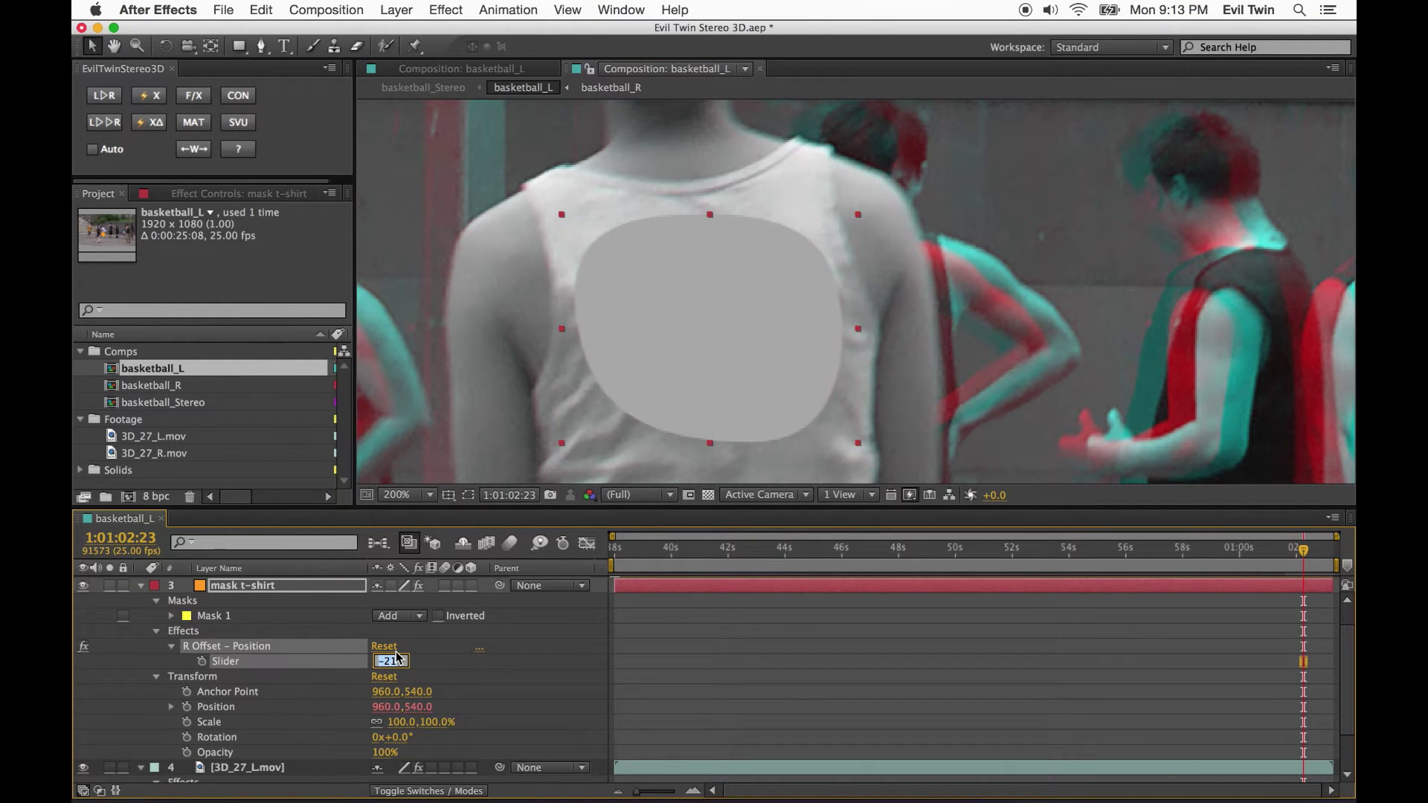
left_click(708, 690)
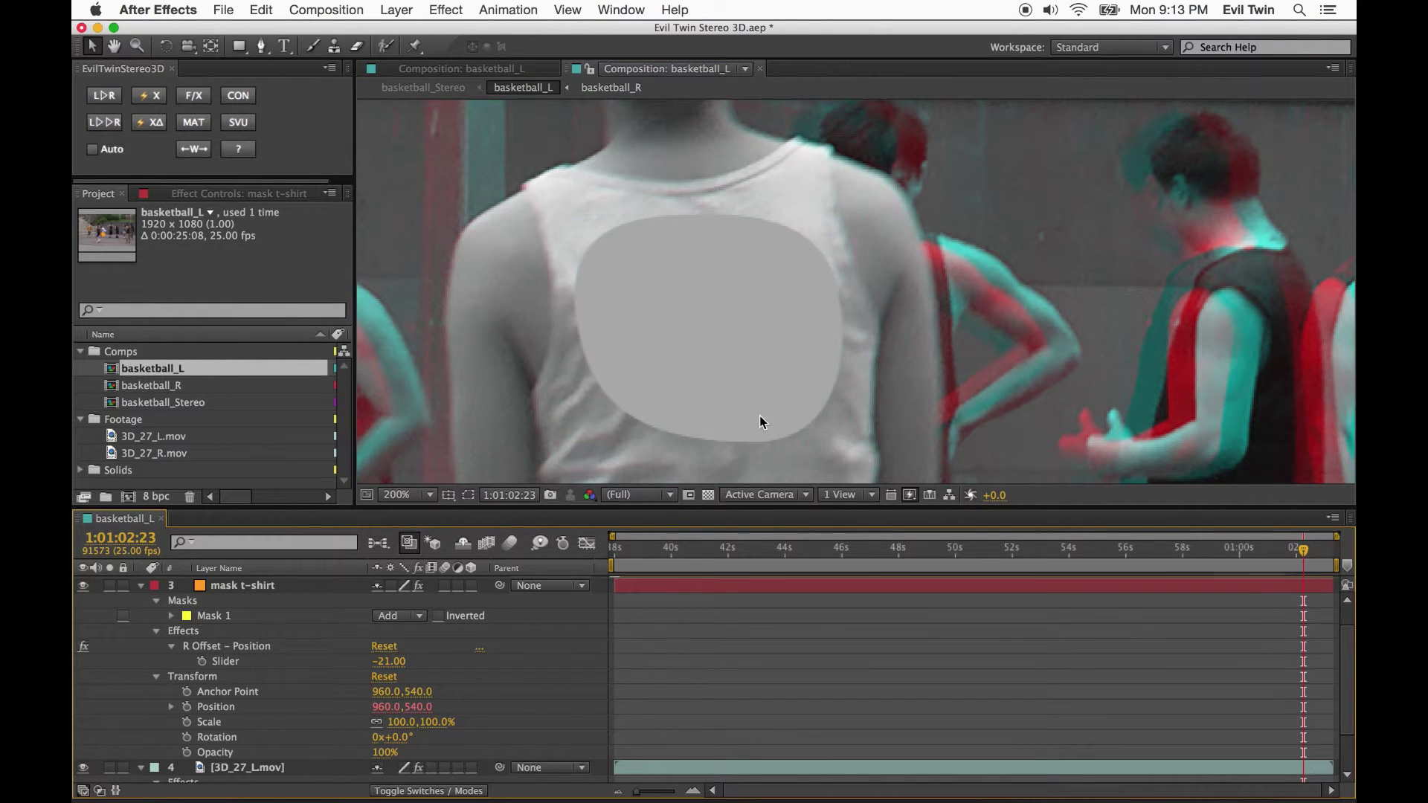
- Check the t-shirt patch with the Wiggle preview and move the mask t-shirt layer to position 962, 538
key("comma")
key("comma")
key("comma")
left_click(195, 149)
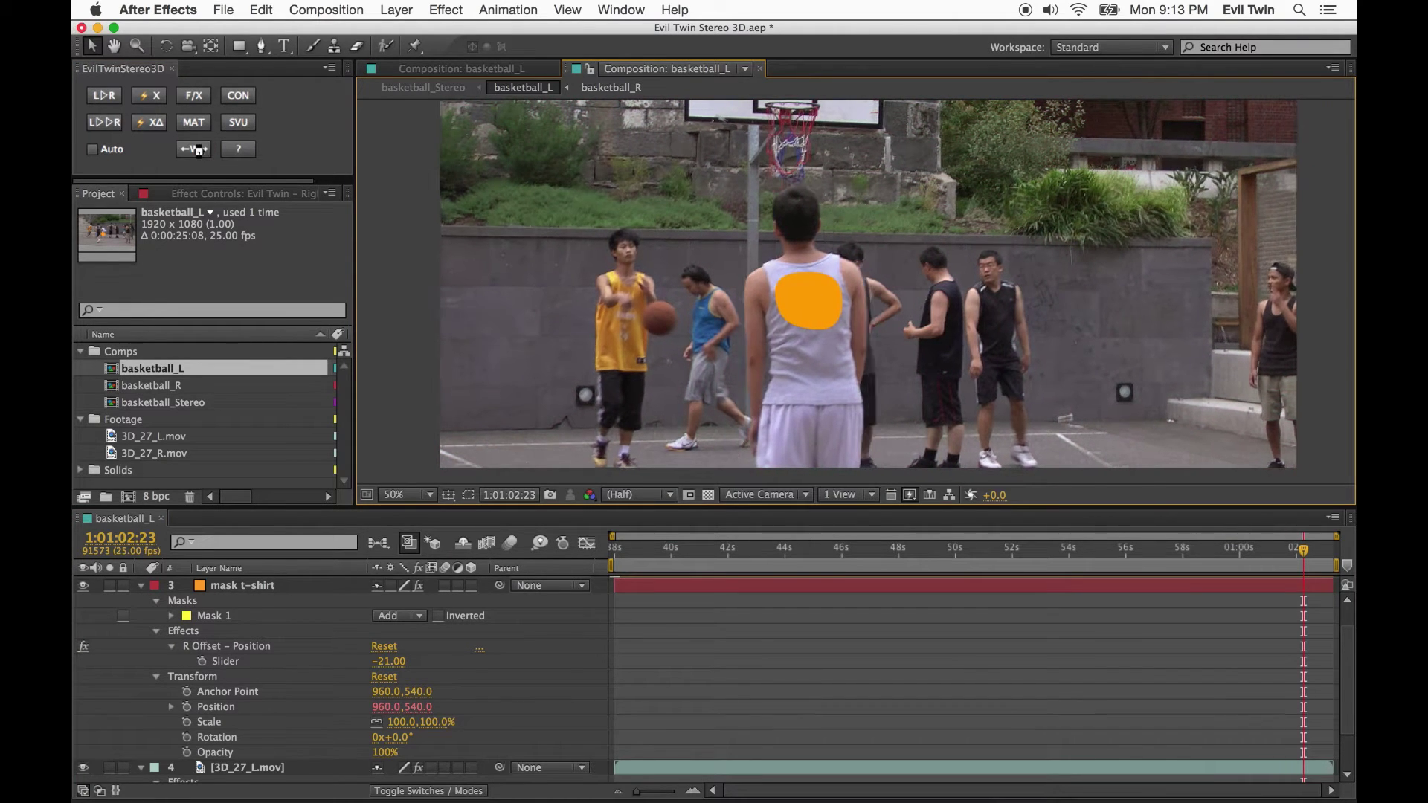
left_click(831, 307)
mouse_move(831, 307)
left_mouse_down()
mouse_move(967, 339)
mouse_move(1130, 338)
mouse_move(1151, 285)
mouse_move(1126, 327)
mouse_move(999, 357)
mouse_move(833, 306)
left_mouse_up()
key("Up")
key("Up")
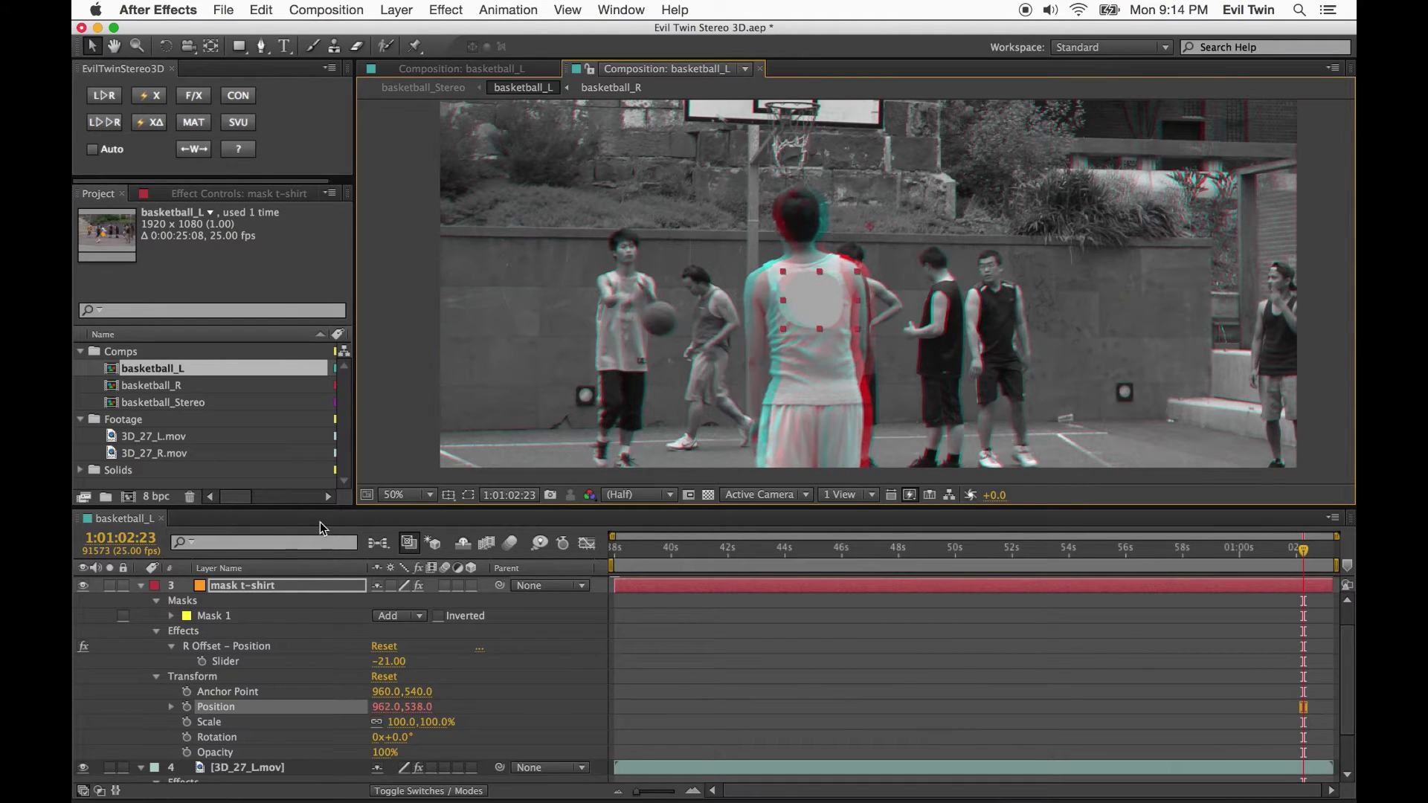
- Apply Magic Expression to Mask 1's path, feather, opacity and expansion, and update the right-eye twin with LR Clone
left_click(172, 616)
left_click_drag(158, 681, 236, 634)
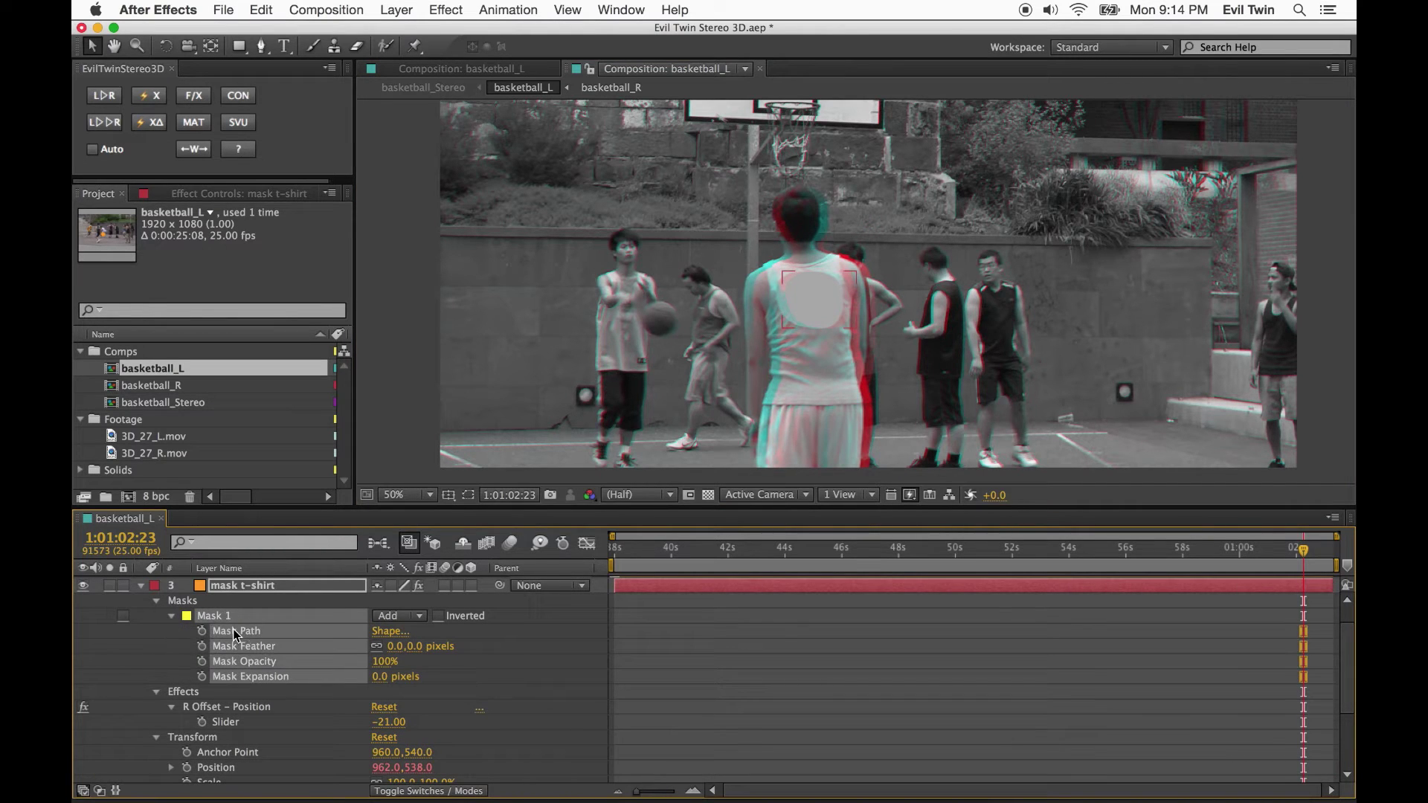
left_click(150, 97)
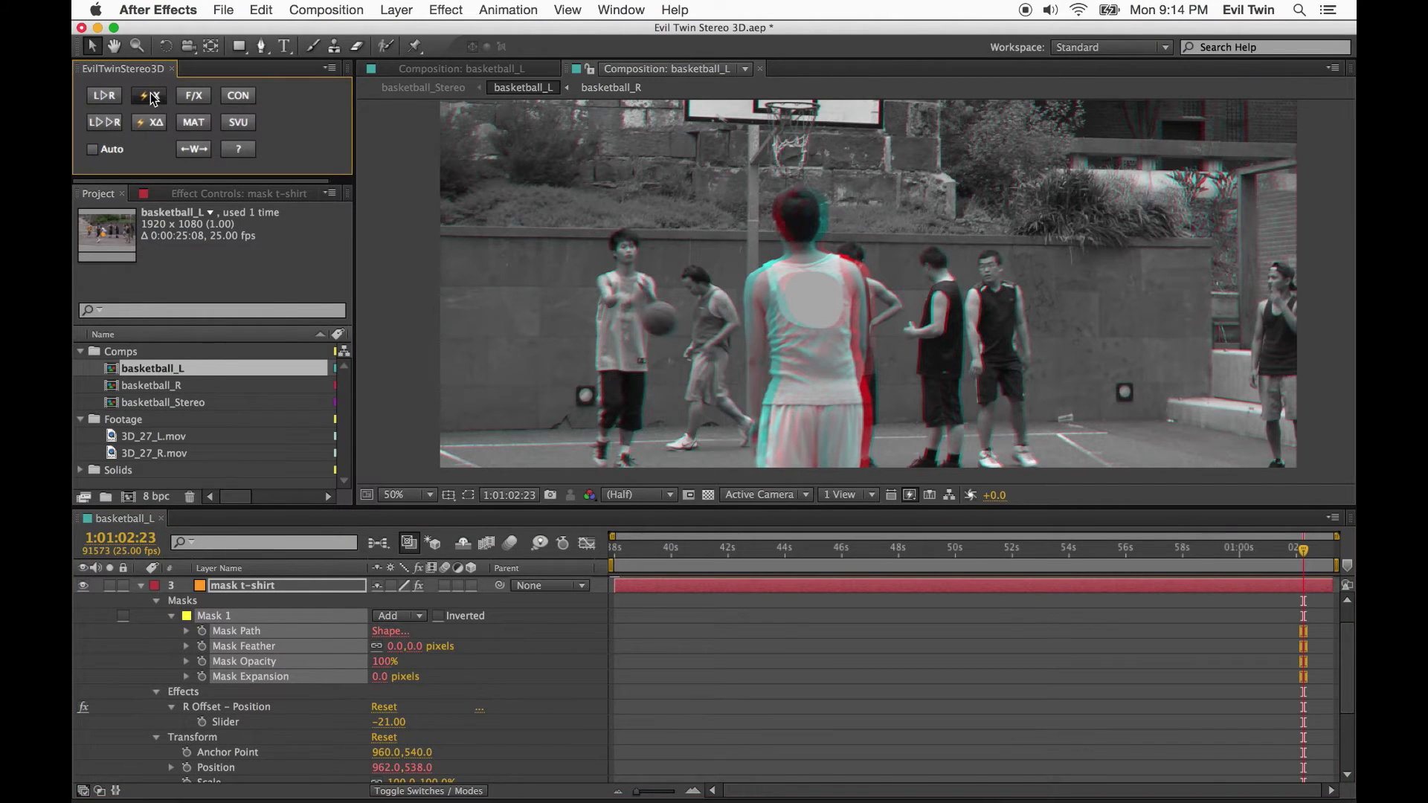
left_click(106, 96)
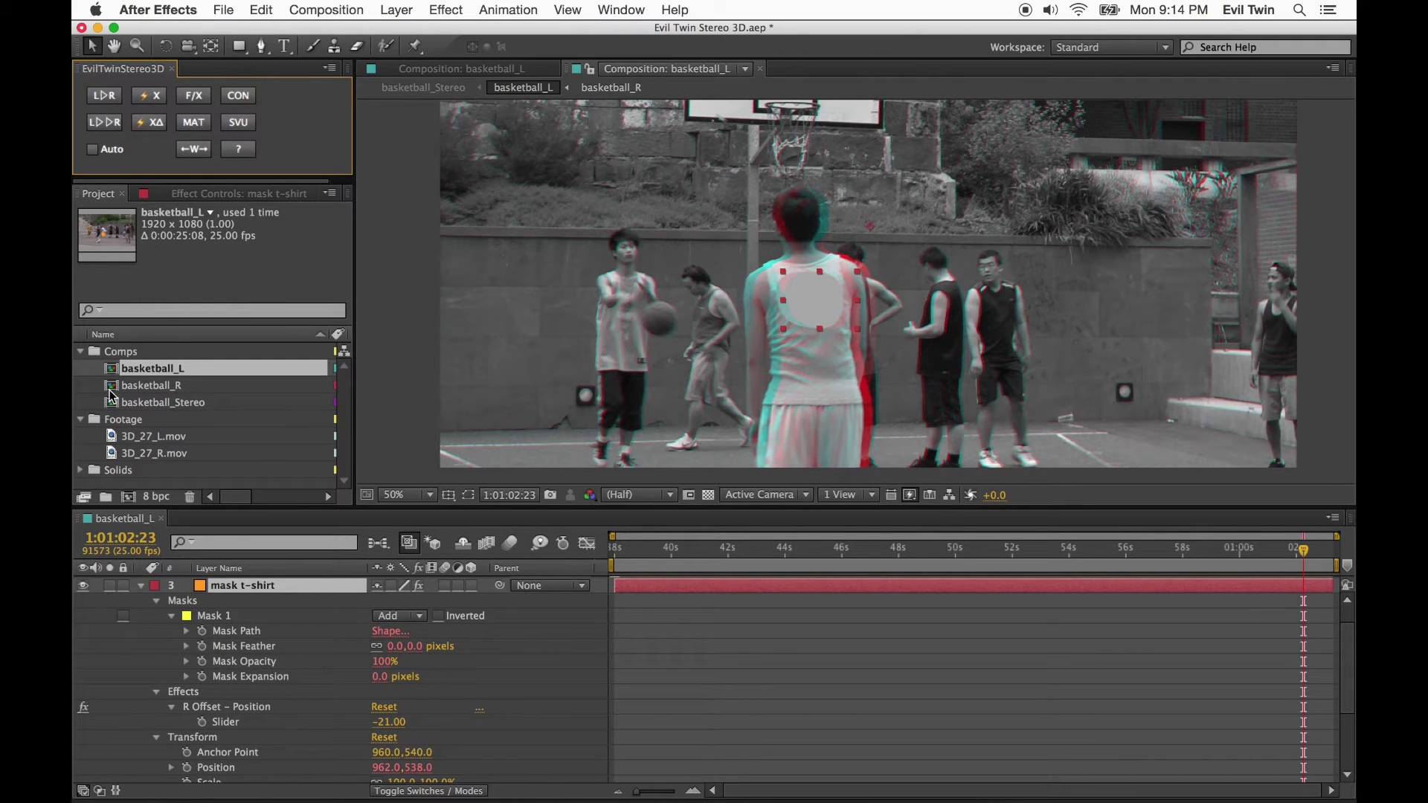
- Adjust the Mask Feather of Mask 1 on the mask t-shirt layer
left_click(182, 638)
left_click_drag(395, 657, 402, 647)
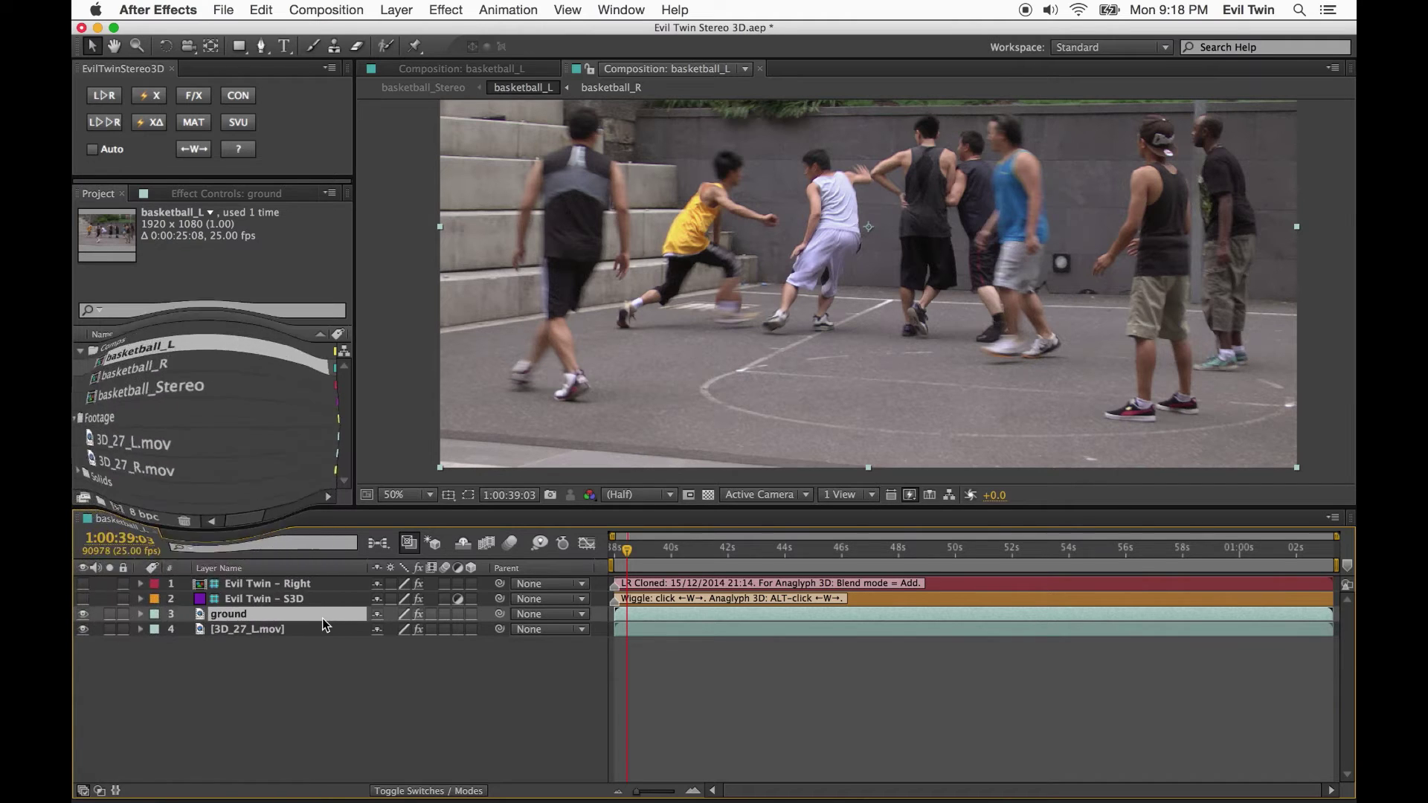
- Create an s3D matte for the ground layer with a mask around the court patch, and preview it in anaglyph 3D
left_click(194, 122)
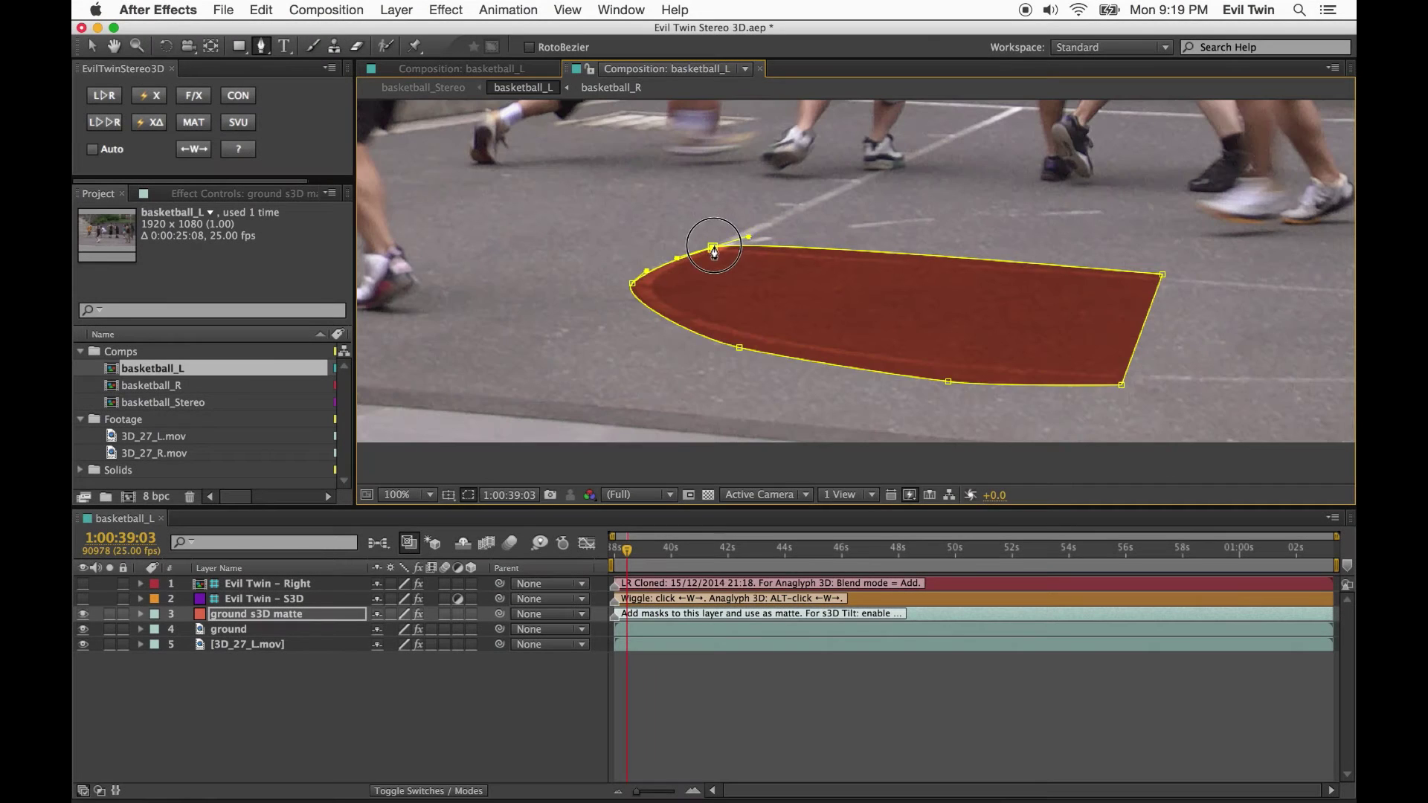
scroll(638, 464, "down", 2)
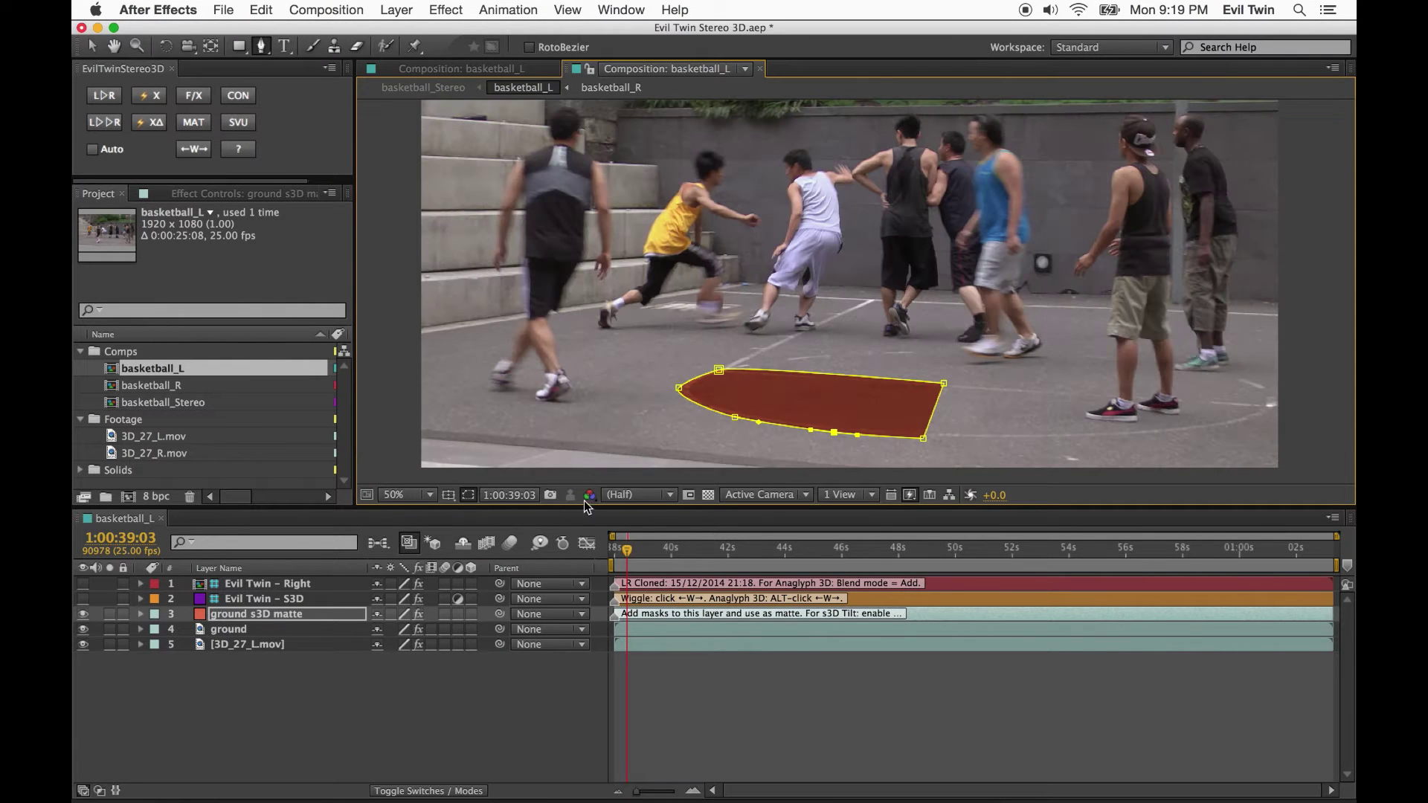
left_click(230, 614)
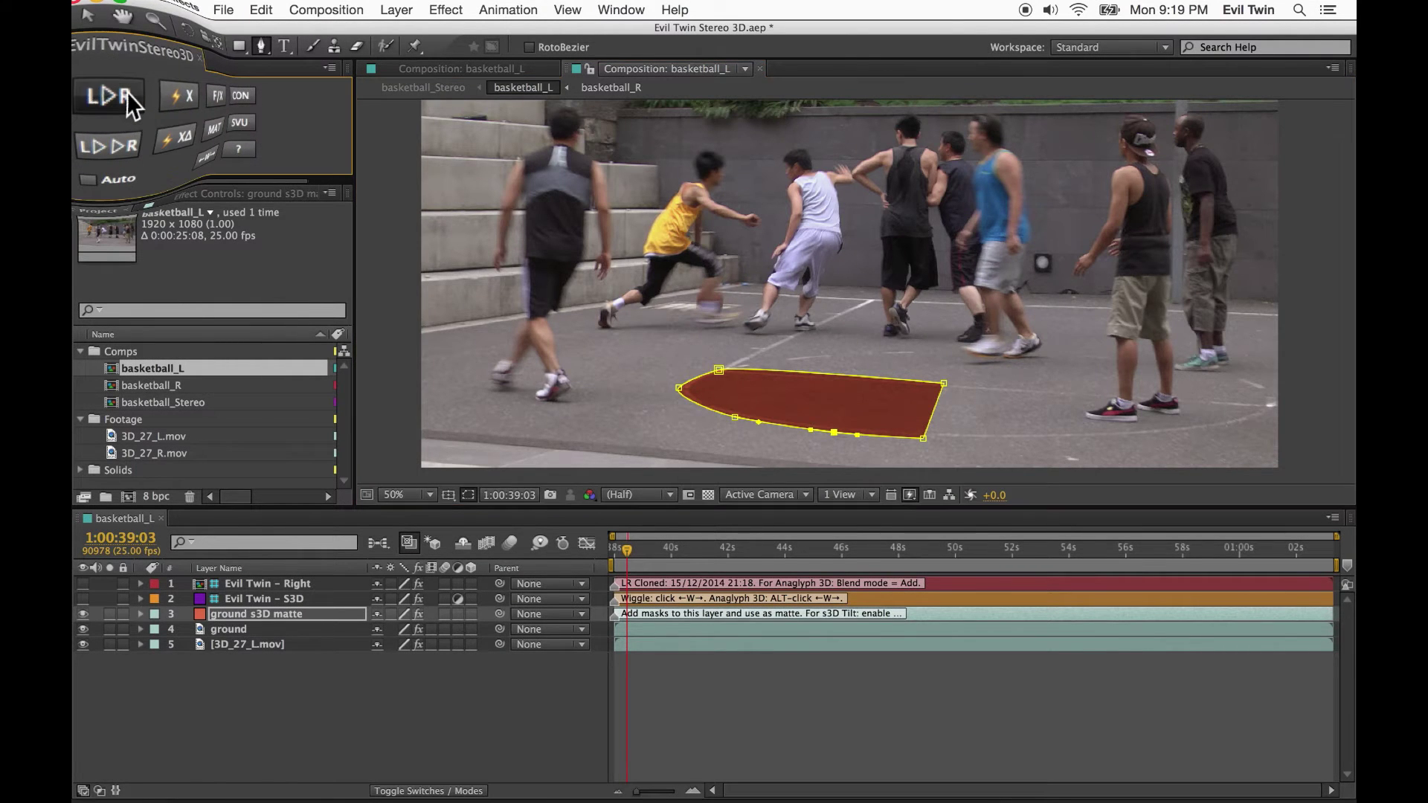
left_click(194, 148, "alt")
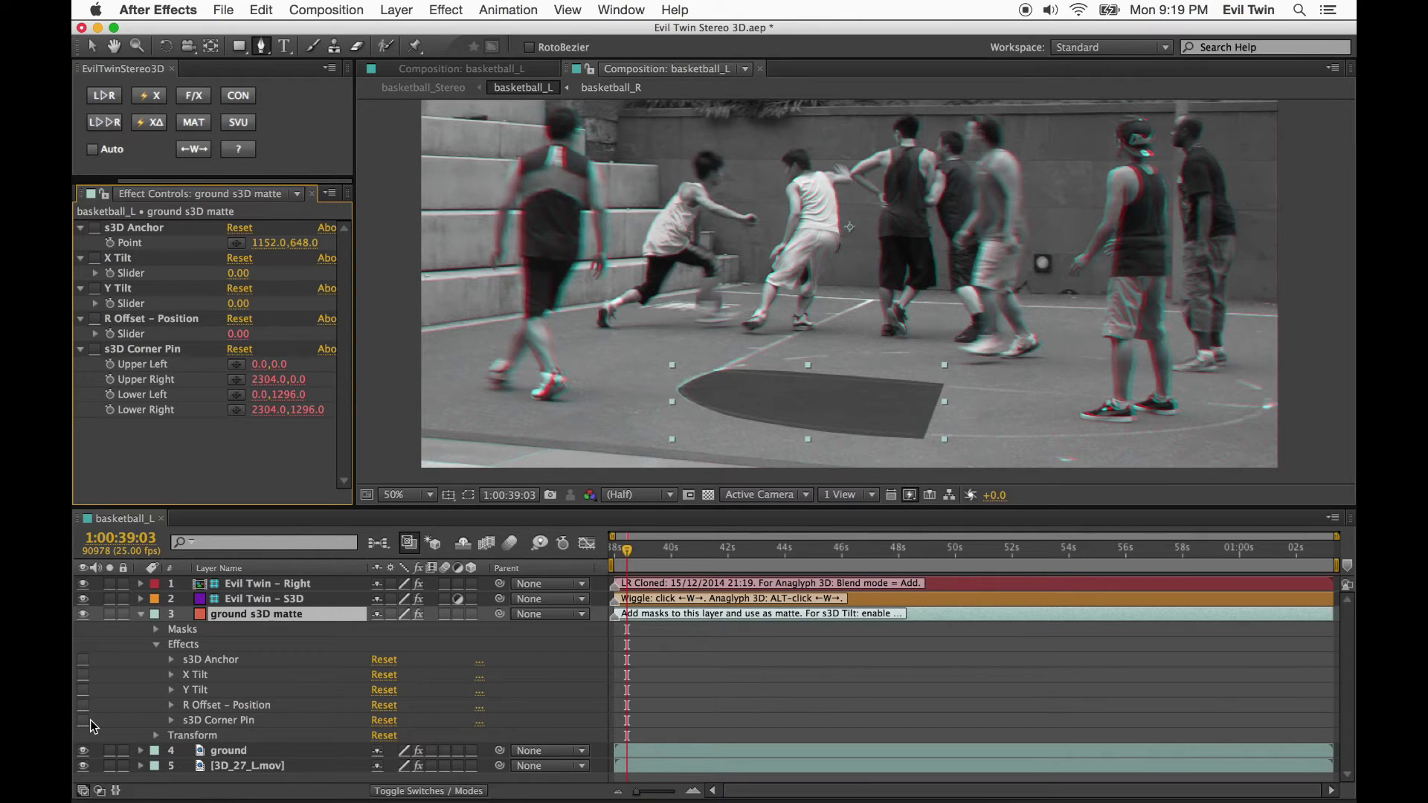
- Enable the ground s3D matte's s3D Corner Pin effect and place its s3D Anchor on the court patch at about 1076, 980
left_click(82, 720)
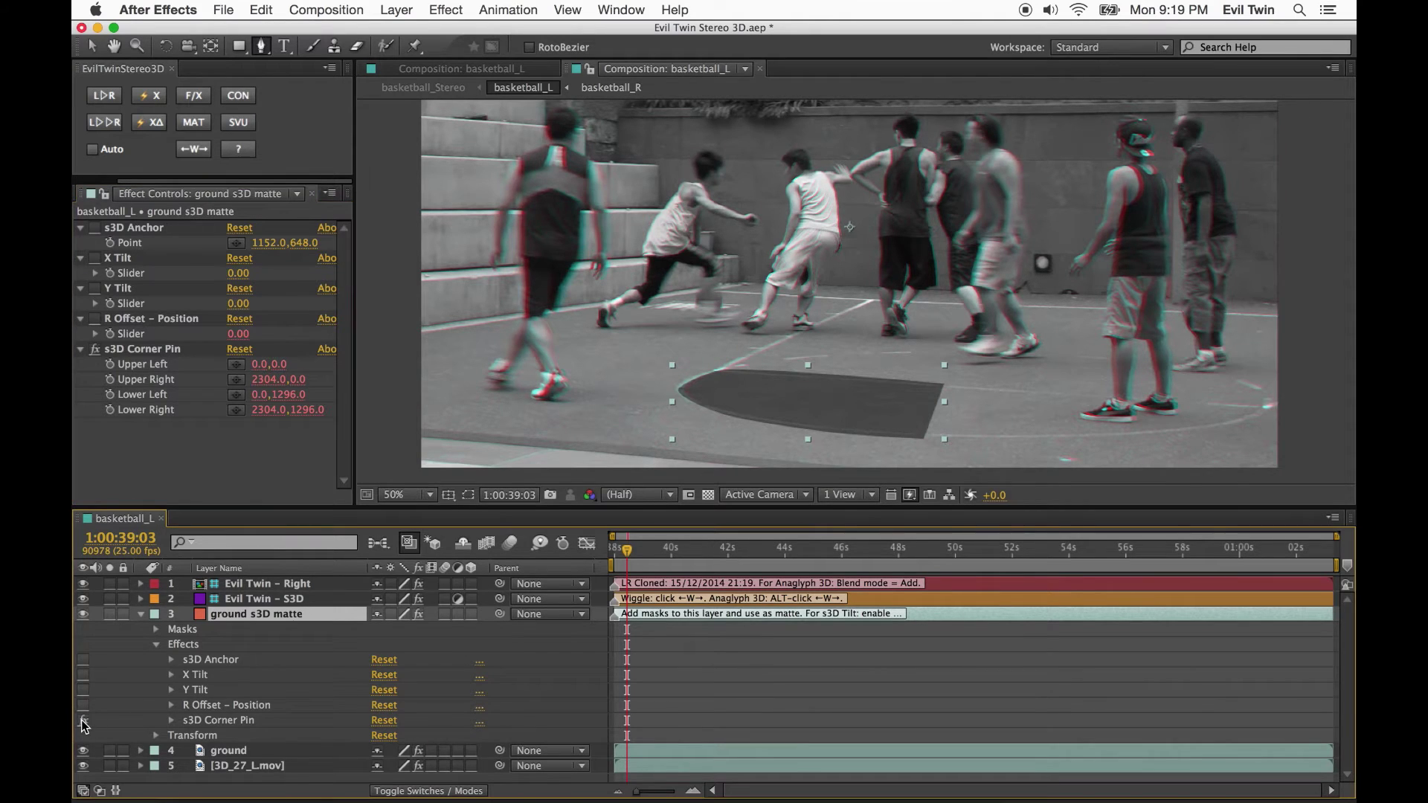
left_click(210, 660)
left_click(235, 243)
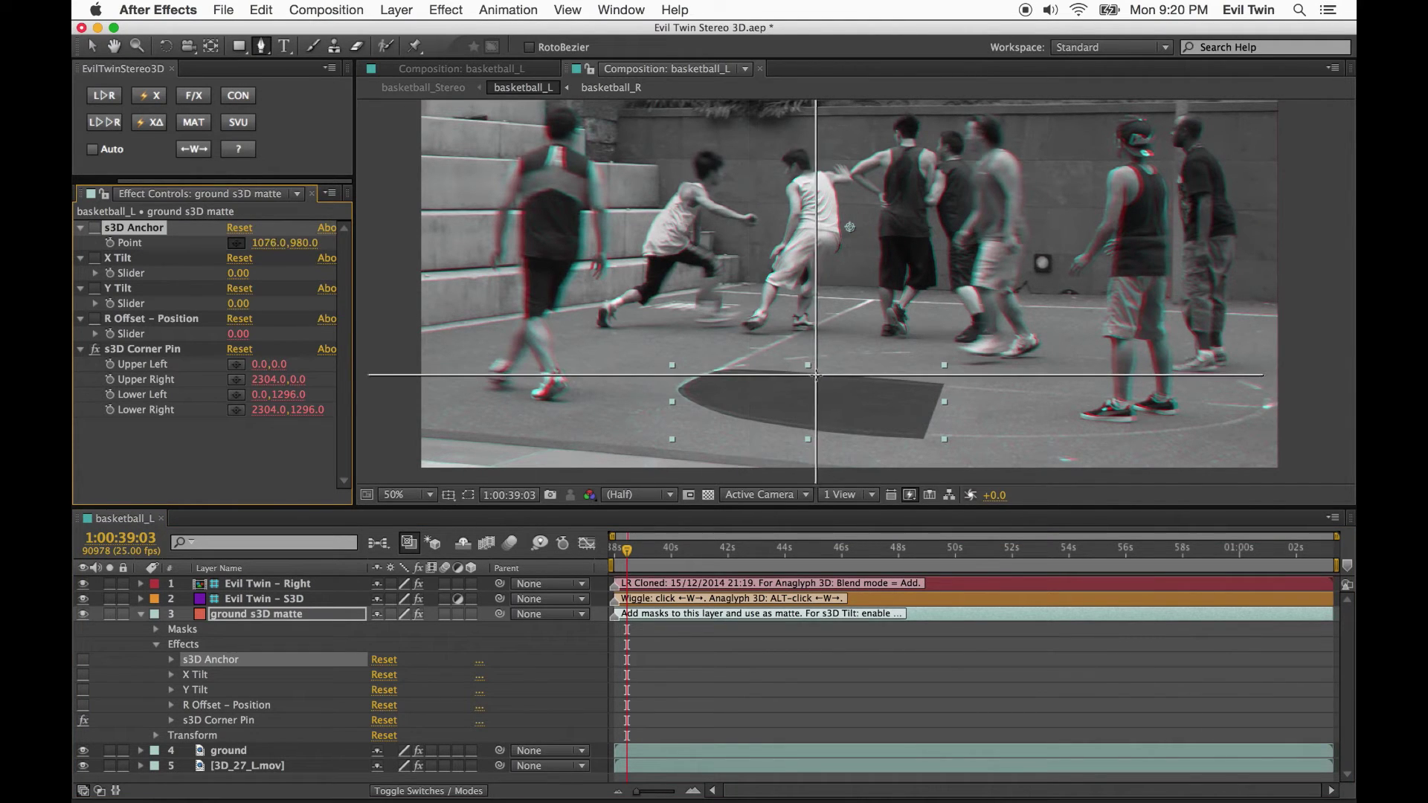
left_click(818, 376)
- Set the ground s3D matte's X Tilt slider to 46, and undo a trial R Offset - Position of -17.97
scroll(821, 382, "up", 2)
left_click_drag(236, 275, 268, 283)
left_click_drag(243, 340, 248, 343)
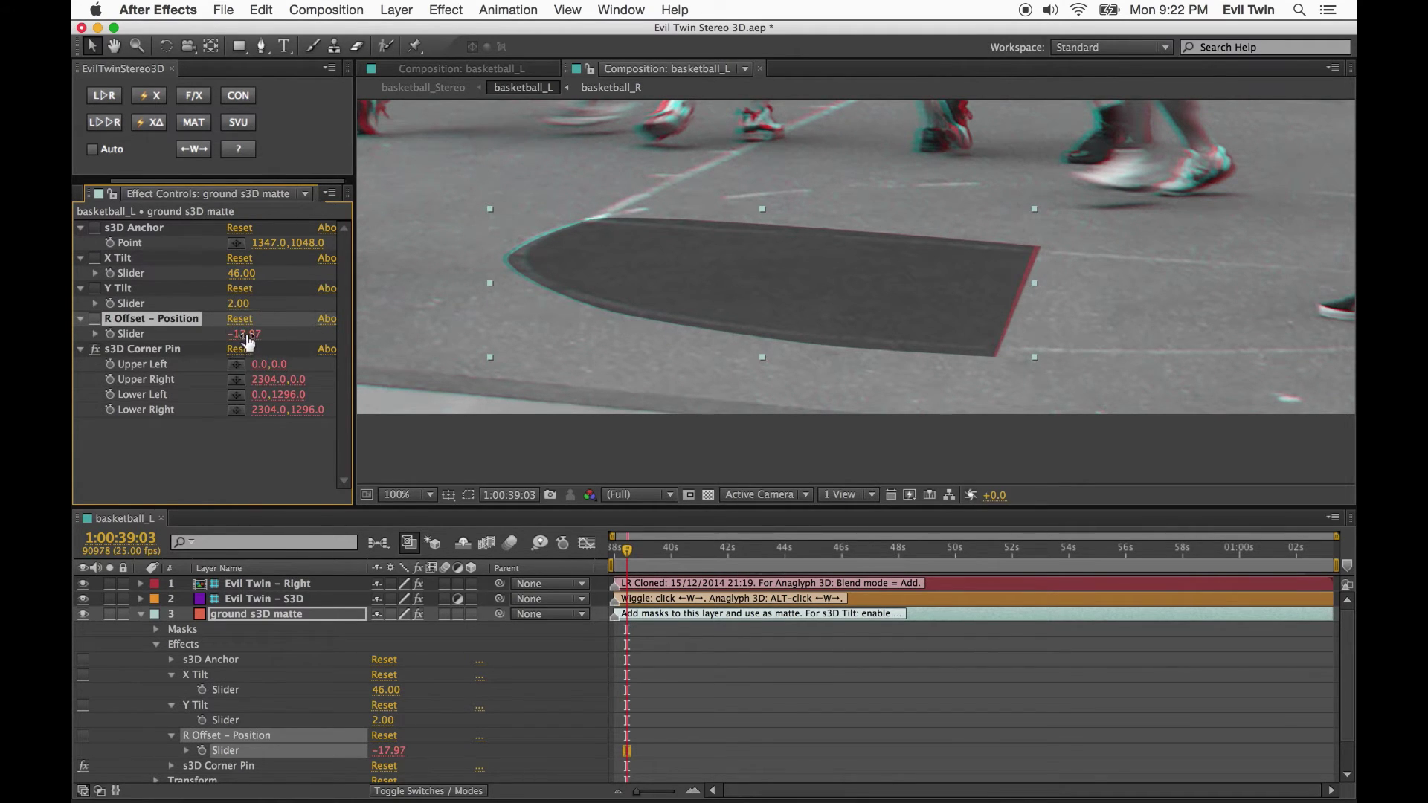
key("super+z")
- Set the ground s3D matte's Y Tilt to 2 and move its s3D Anchor to the patch's straight edge at 1347, 1048
left_click_drag(243, 310, 232, 312)
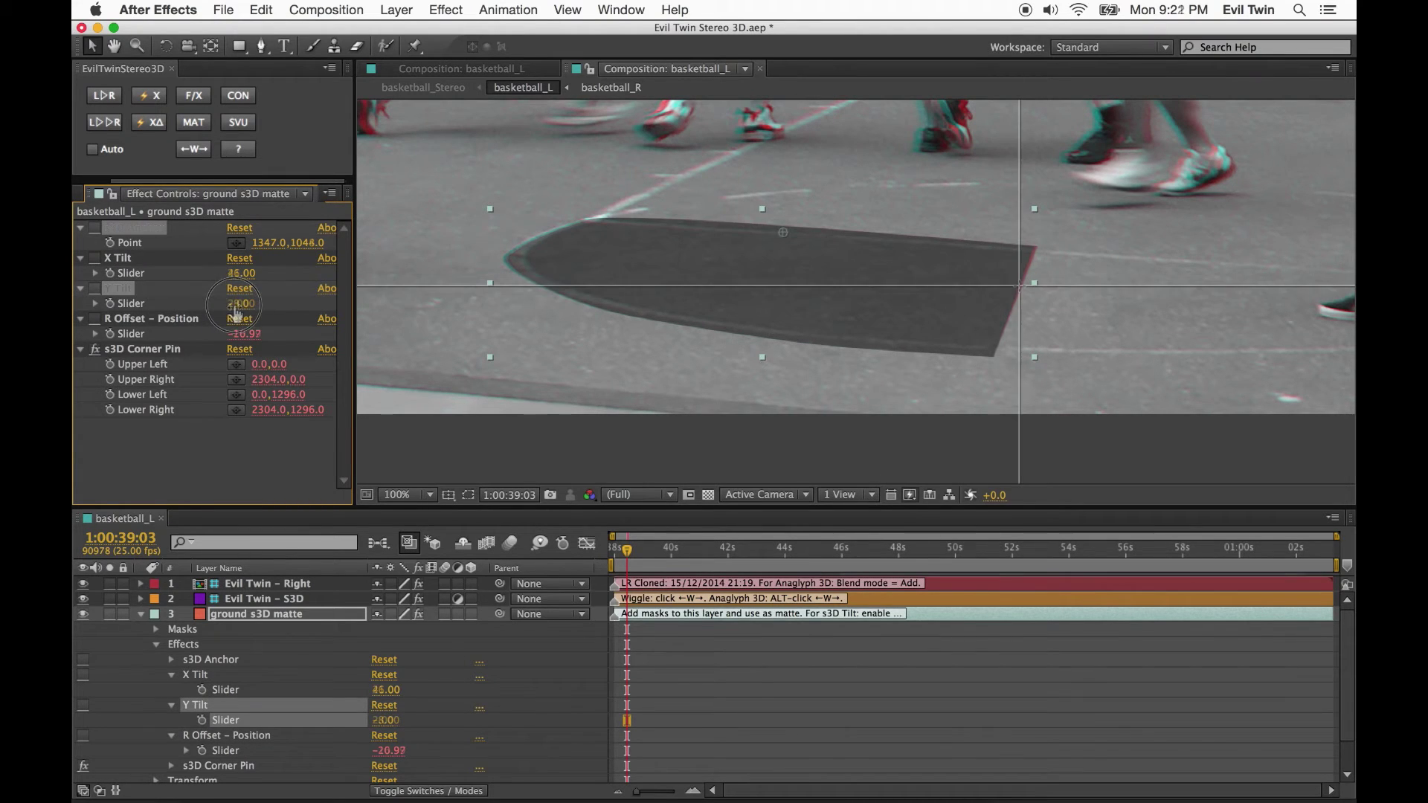
left_click(1025, 306)
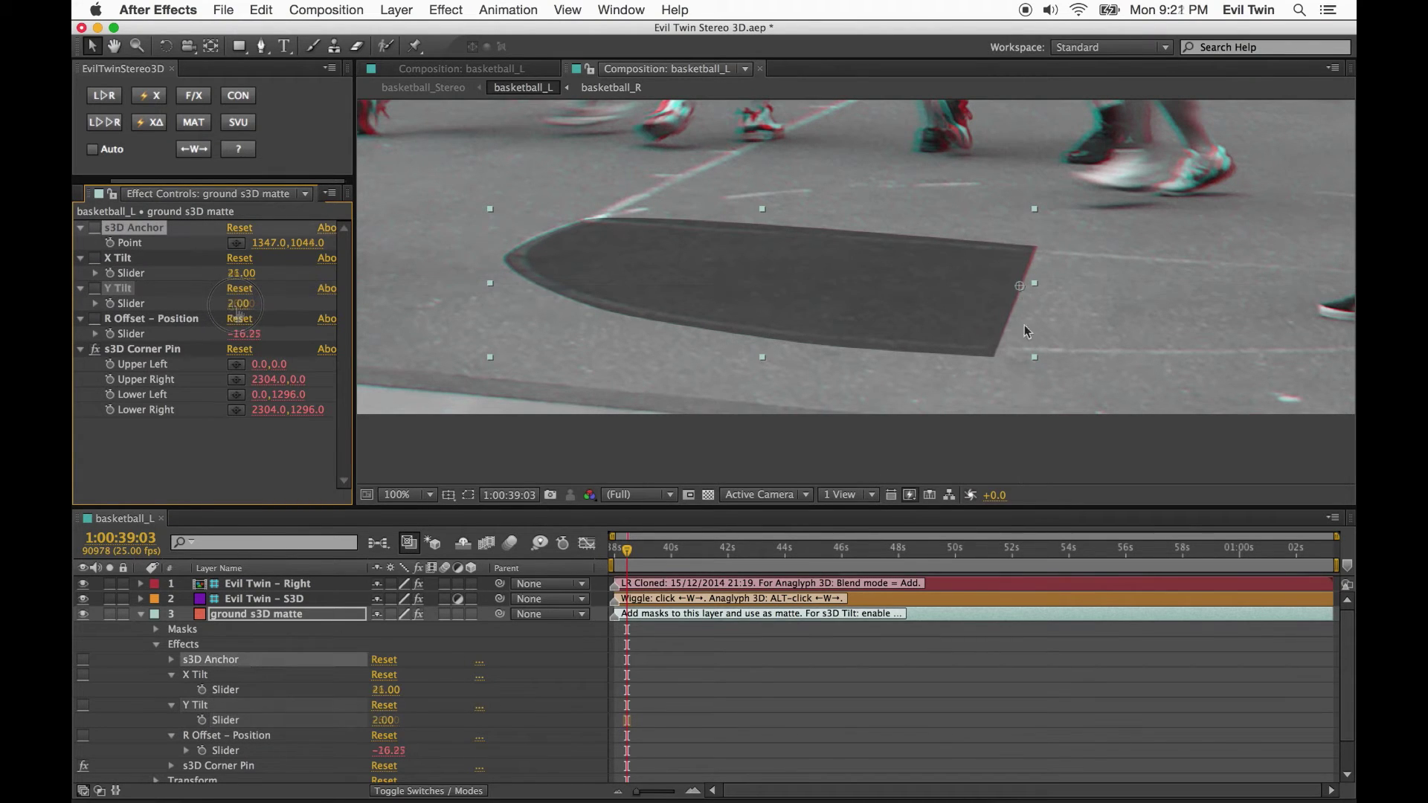
mouse_move(1020, 287)
left_mouse_down()
mouse_move(1029, 244)
mouse_move(1004, 322)
mouse_move(1035, 247)
mouse_move(615, 214)
mouse_move(504, 264)
mouse_move(625, 313)
mouse_move(513, 261)
mouse_move(515, 246)
mouse_move(699, 232)
mouse_move(962, 261)
mouse_move(1028, 274)
mouse_move(1020, 290)
left_mouse_up()
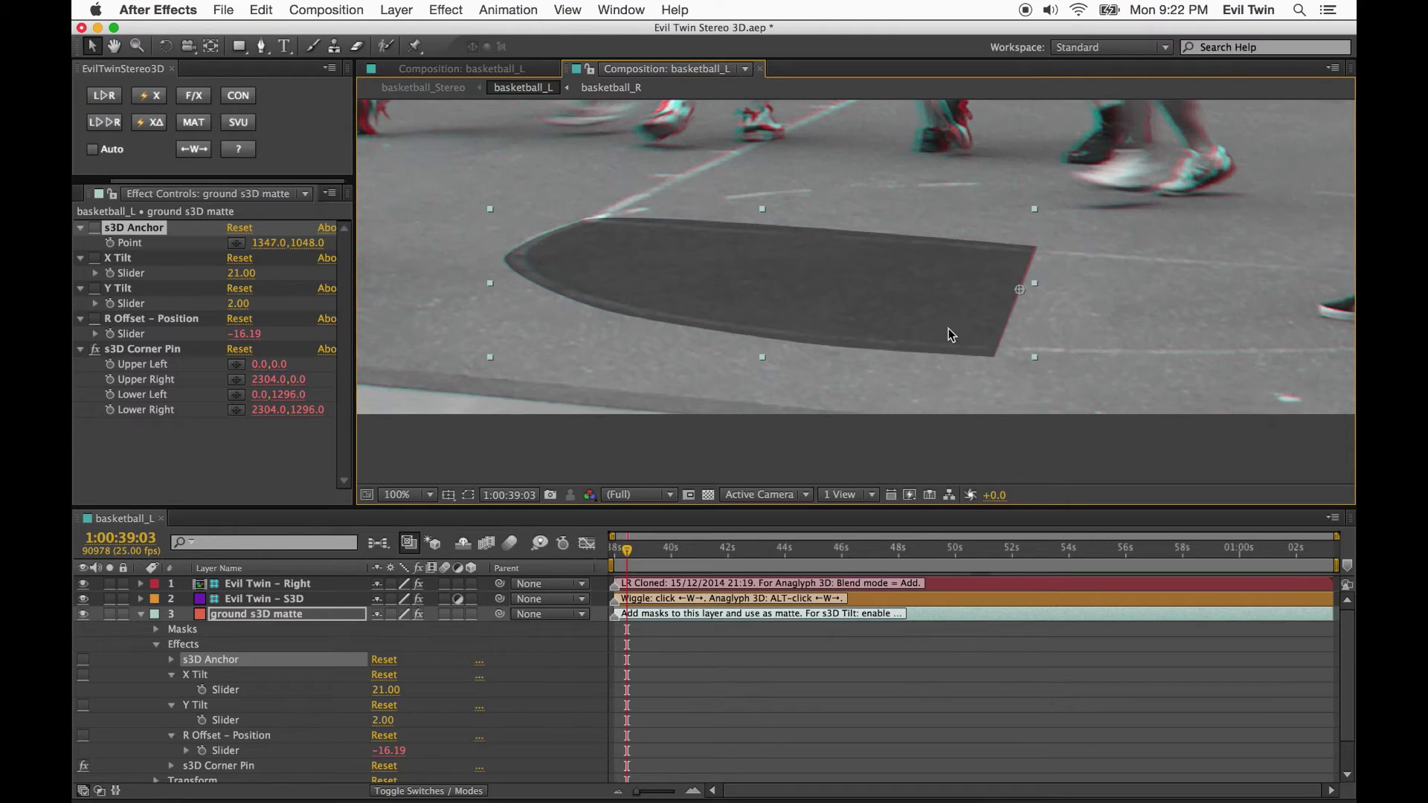
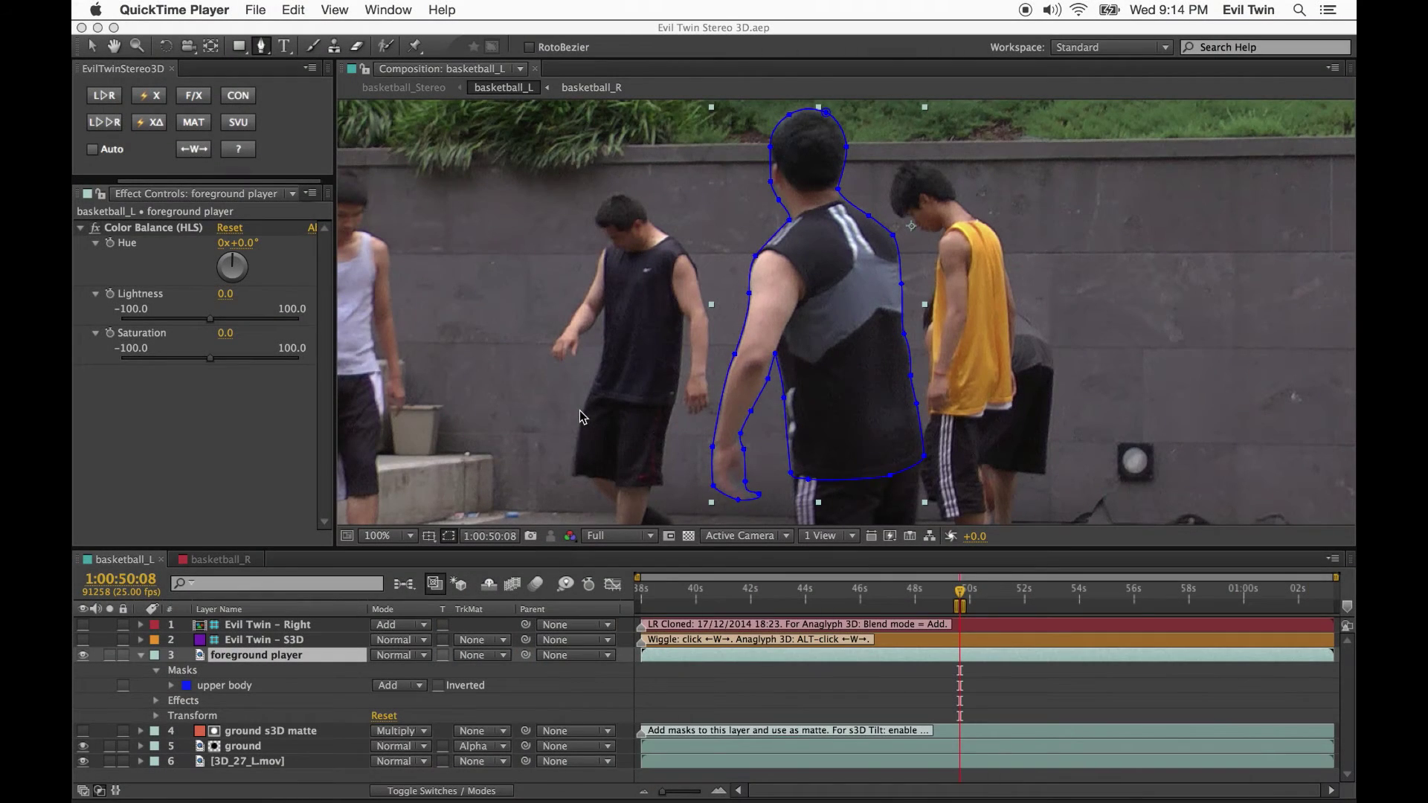
- Compare both eyes of the foreground player's upper body with the Wiggle preview, and show the soloed layer in anaglyph 3D
left_click(245, 691)
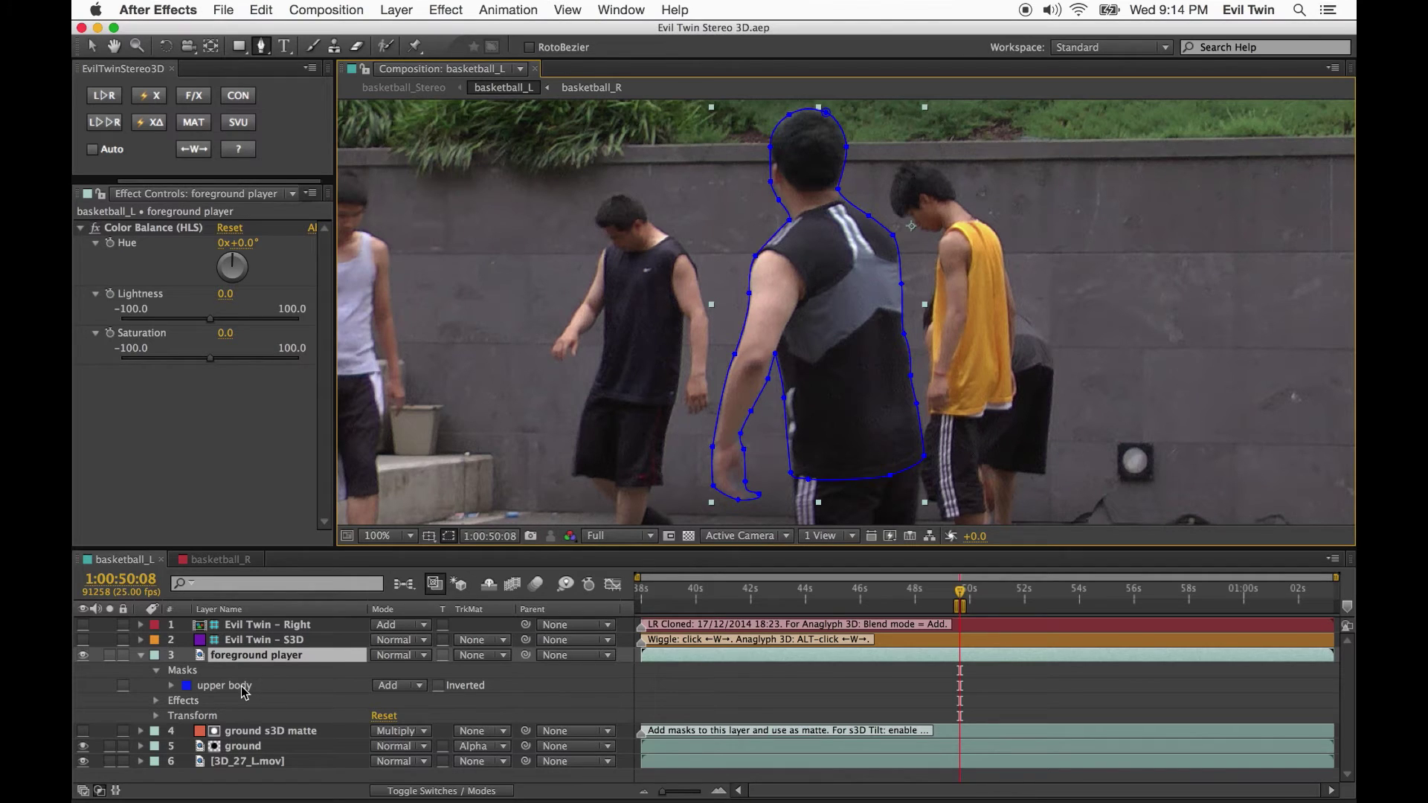
left_click(194, 151)
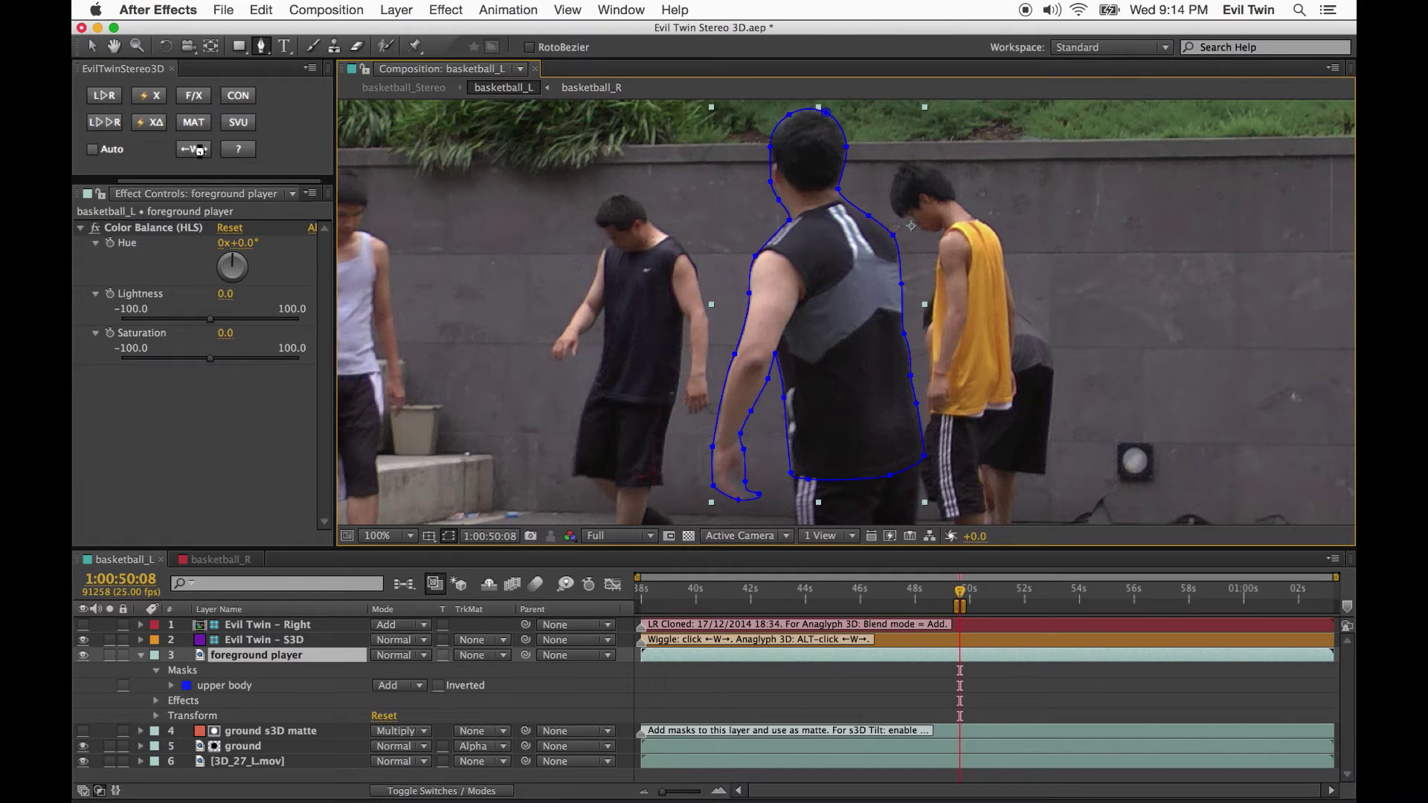
left_click(199, 150)
left_click(198, 151)
left_click(194, 151, "alt")
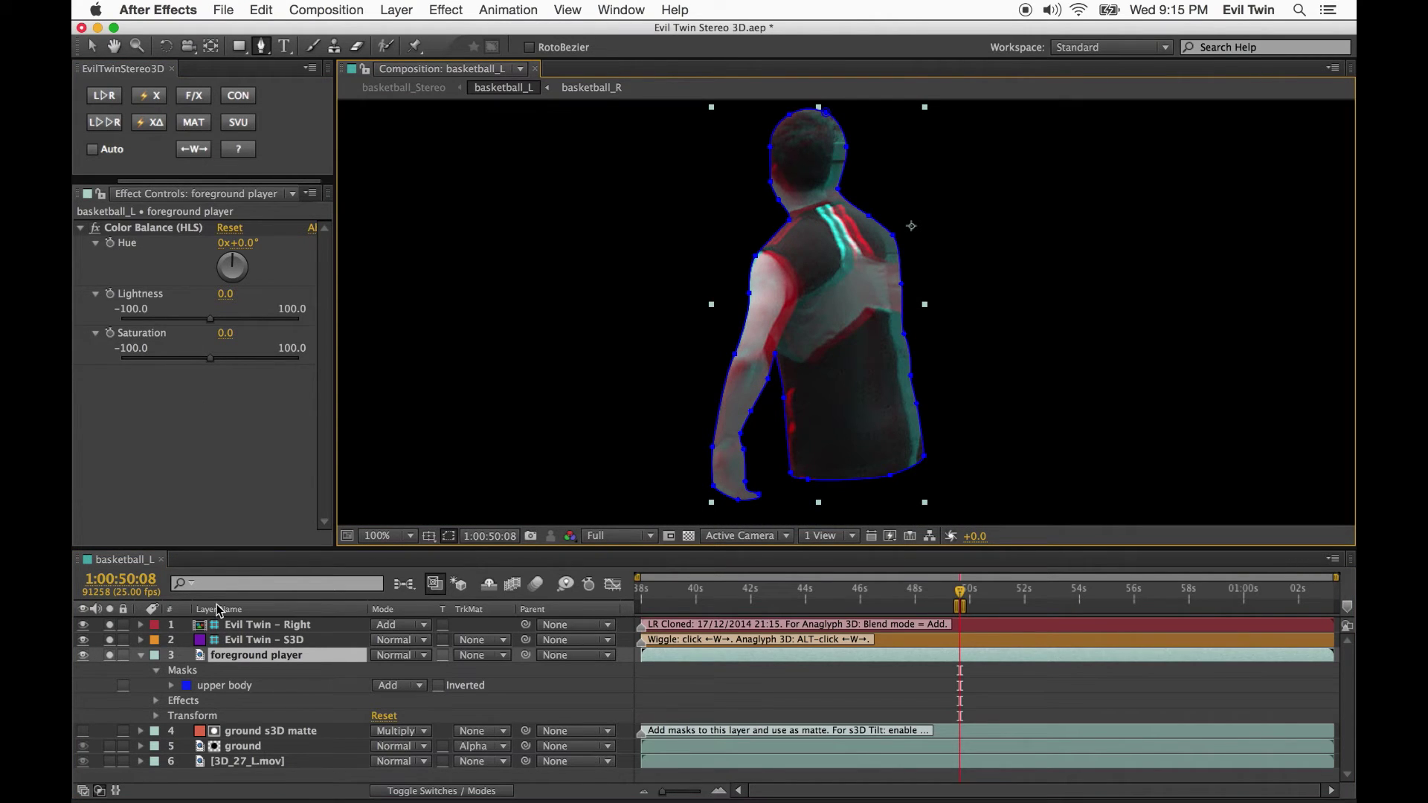
- Split the foreground player's upper body mask into left and right versions with Split FX, and lock the upper body_SplitFX mask
left_click(220, 687)
double_click(221, 688)
left_click(221, 691)
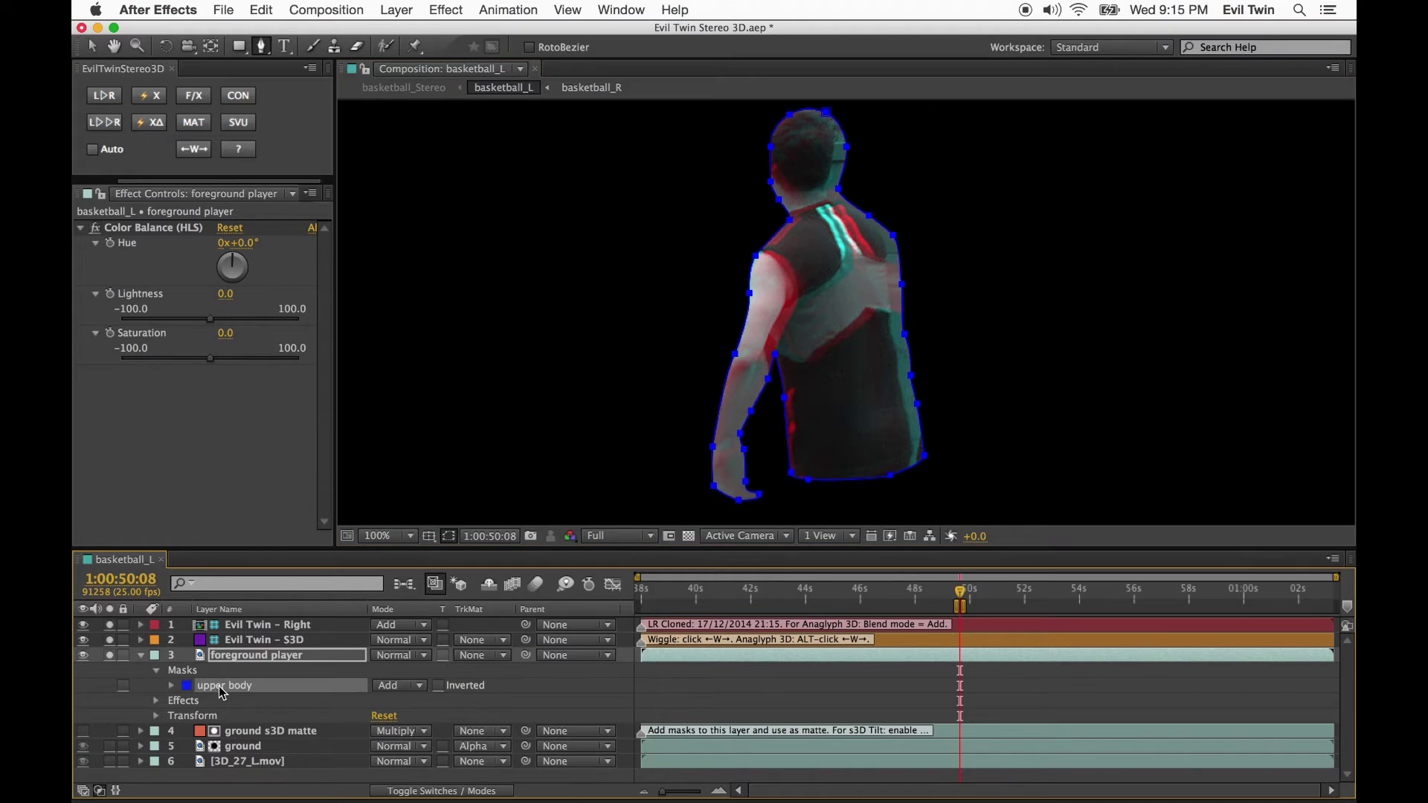
left_click(194, 94)
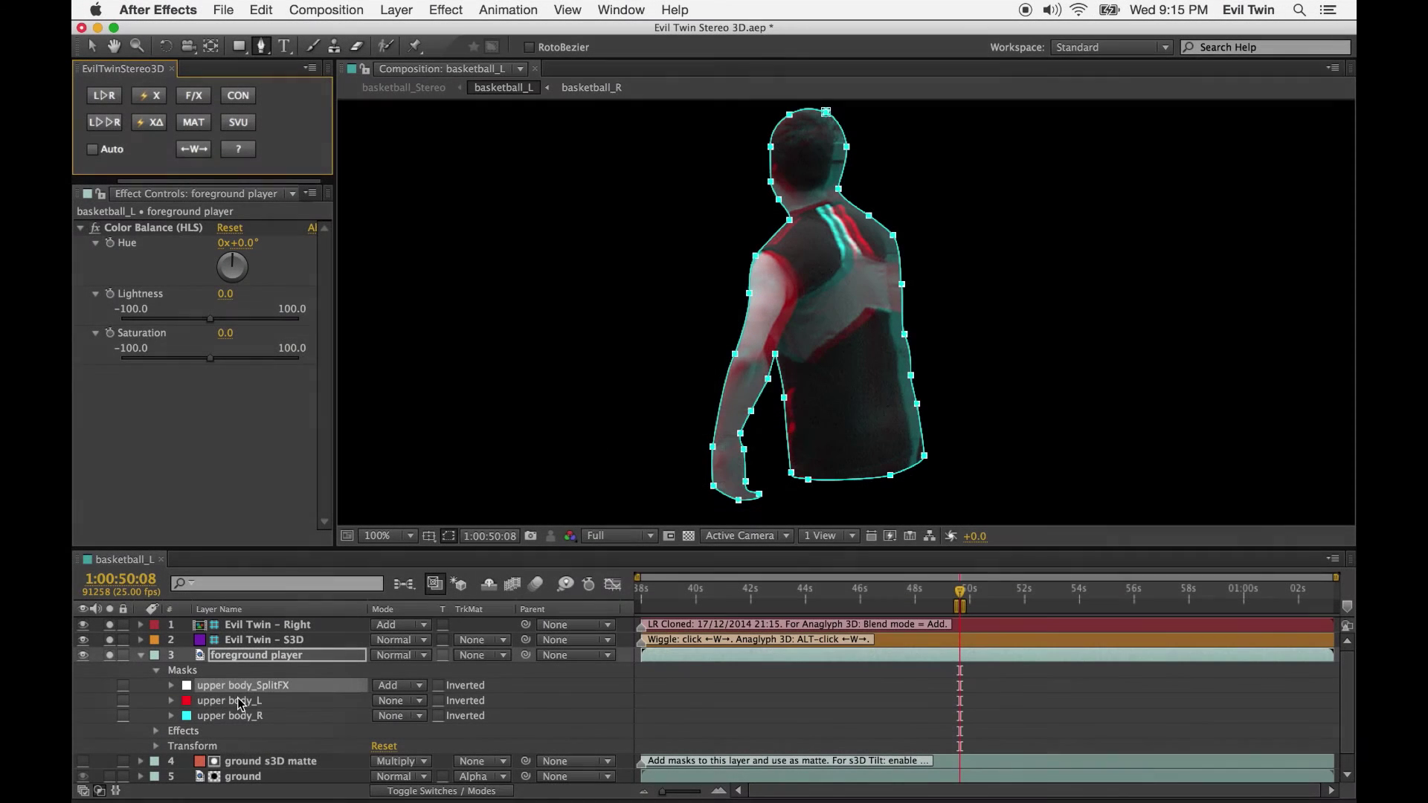
left_click(238, 702)
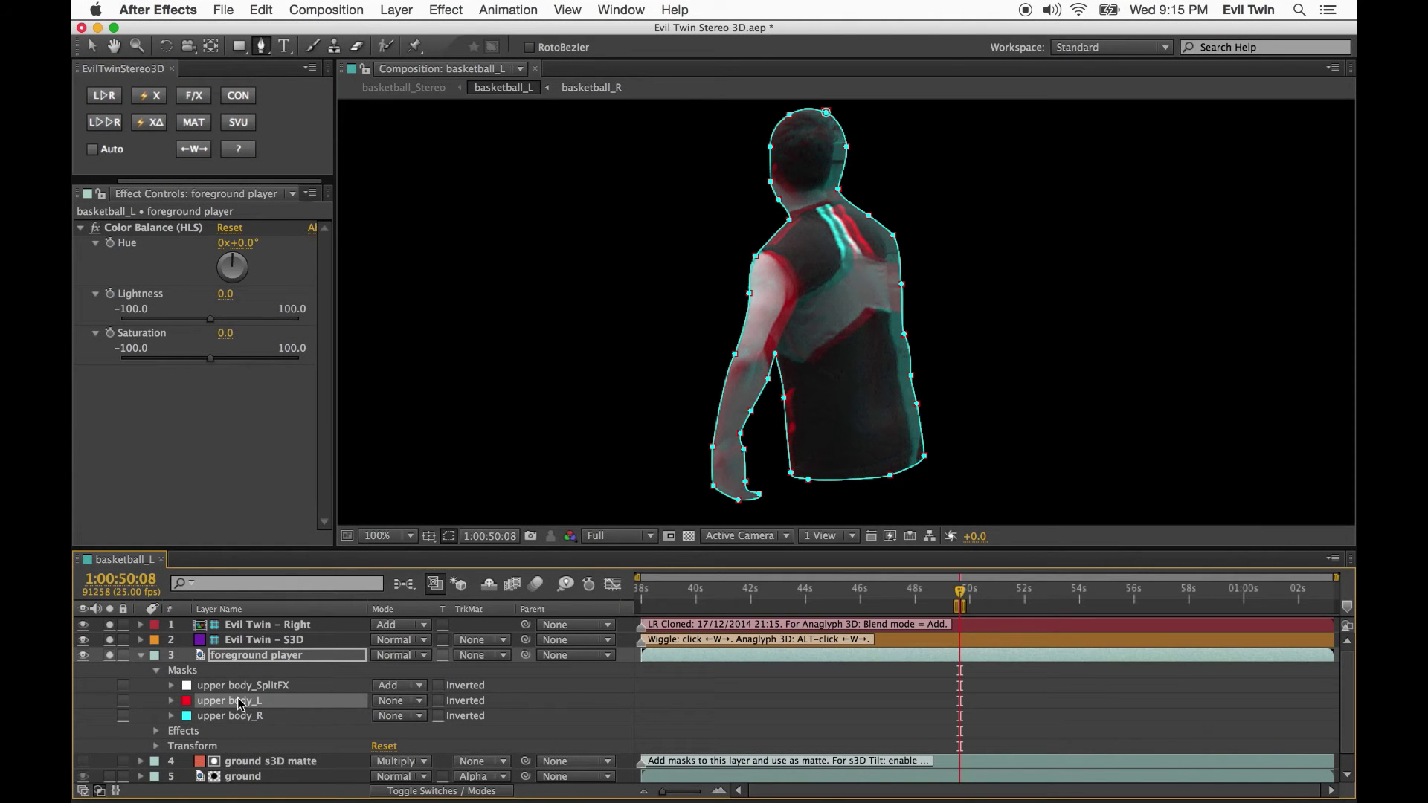
left_click(230, 712)
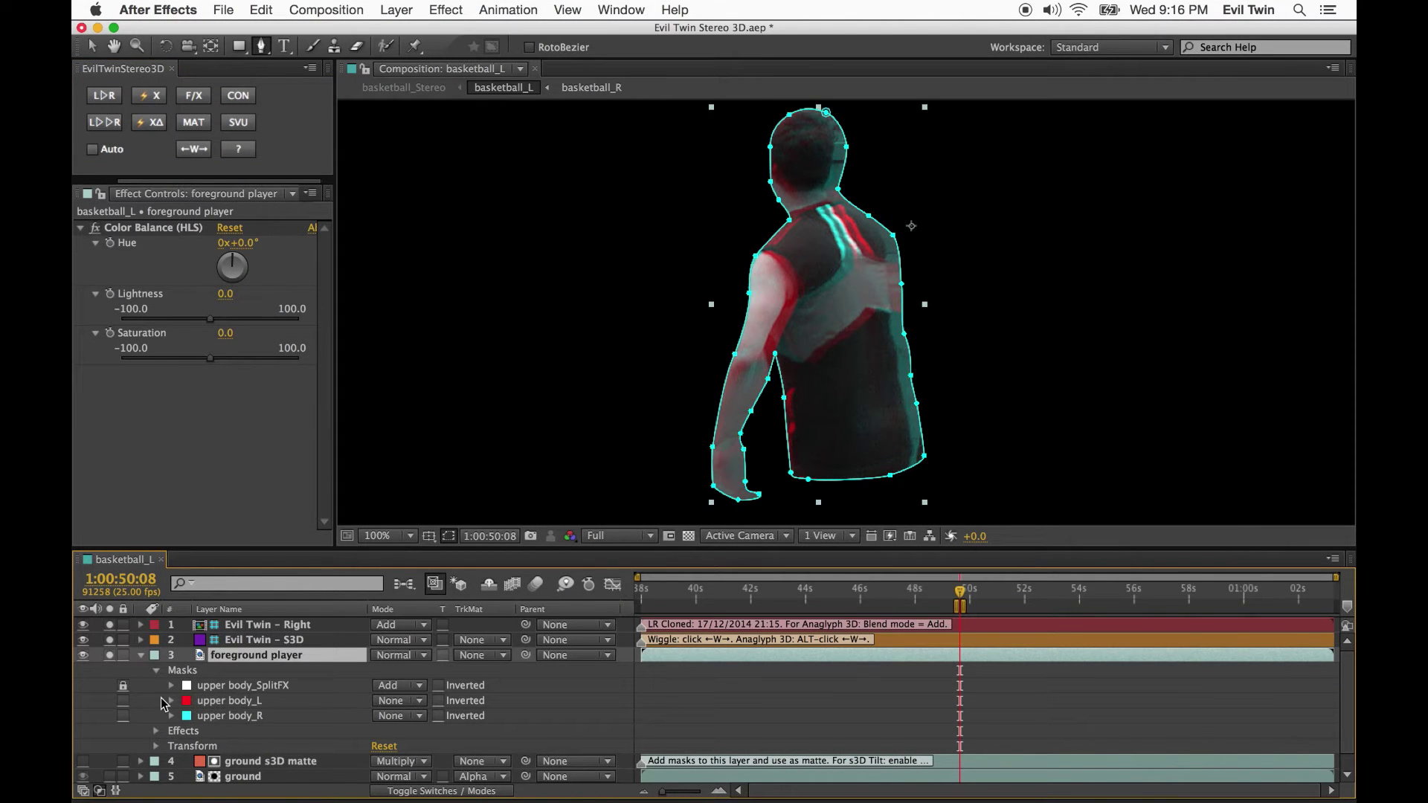
- Examine the upper body_L mask properties and the expressions on upper body_R's Mask Feather, Mask Opacity and Mask Expansion
left_click(172, 701)
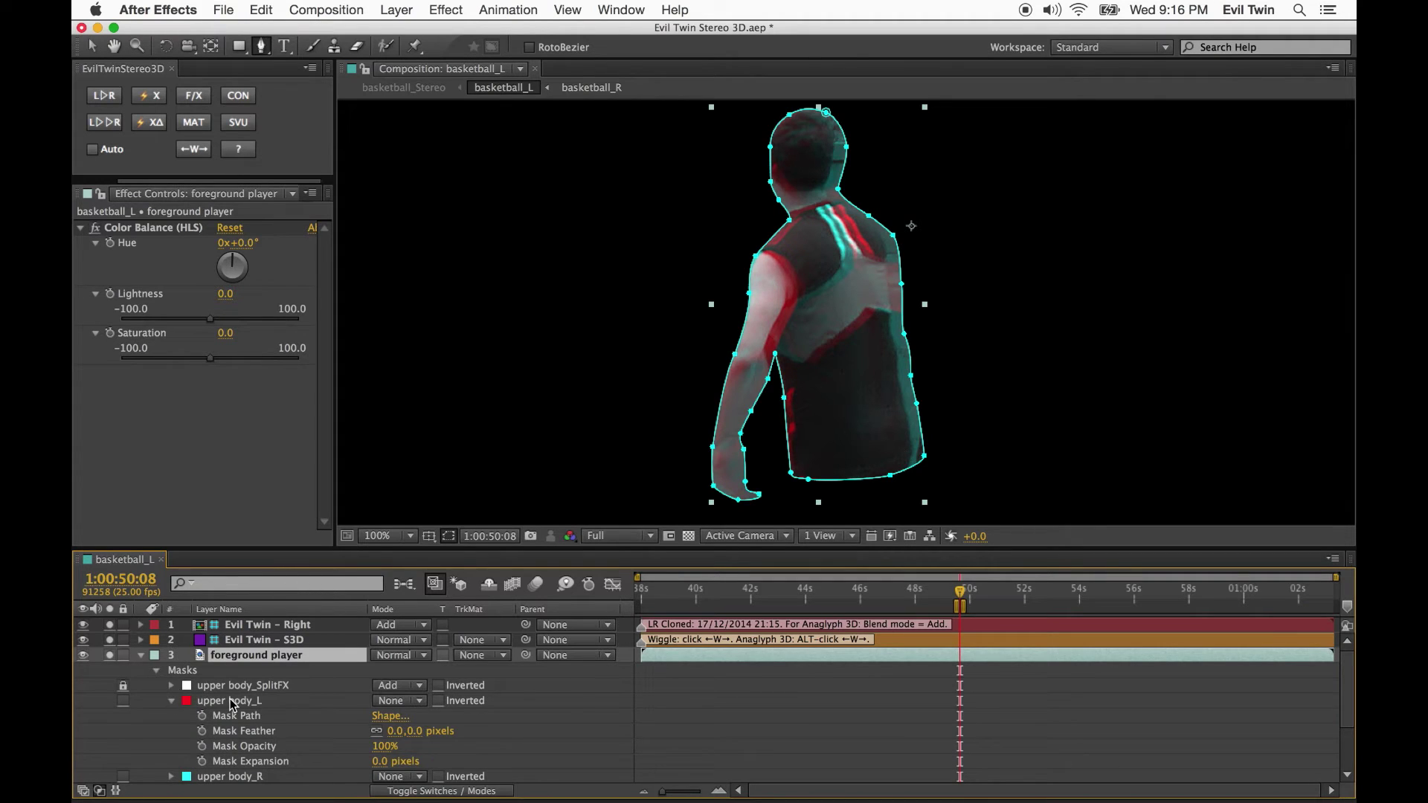
scroll(232, 705, "down", 5)
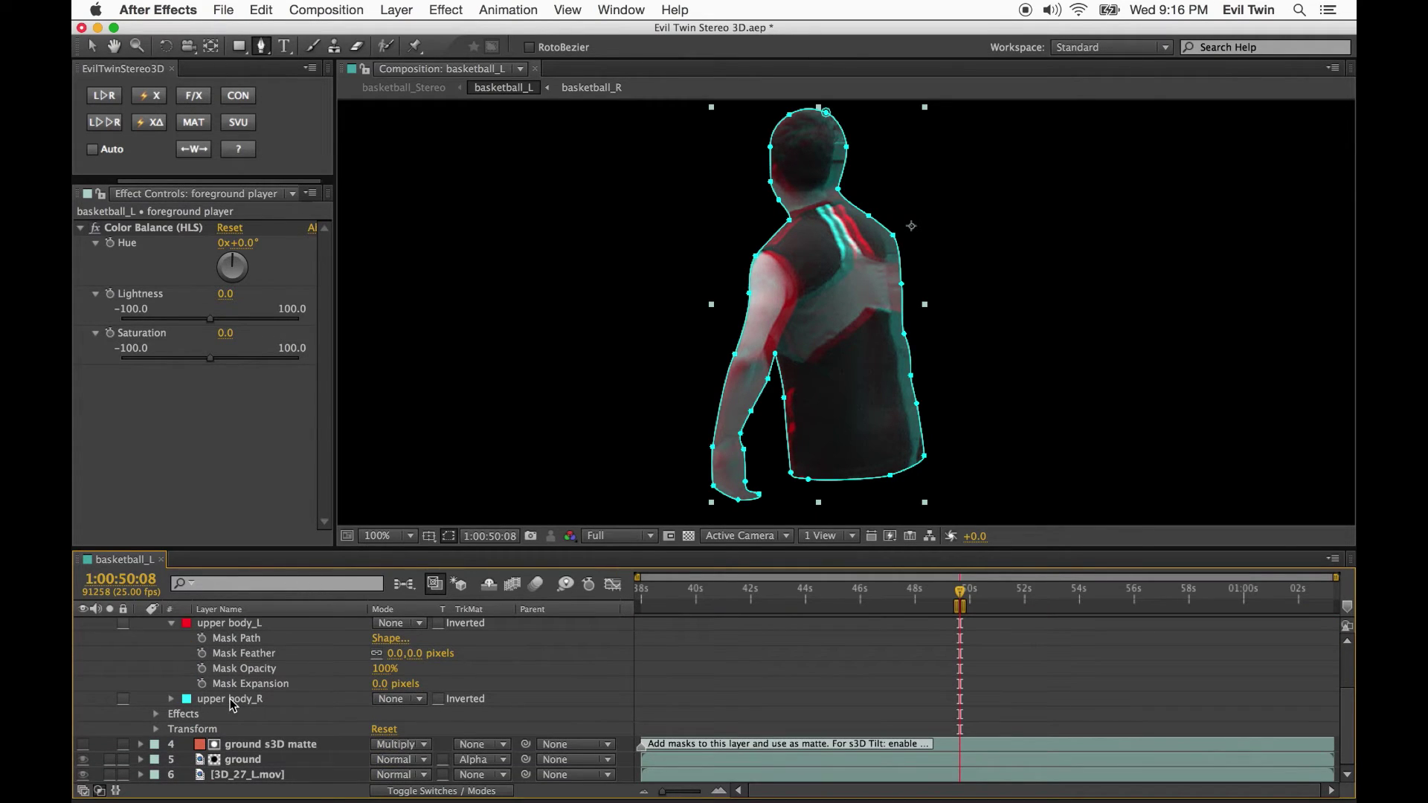
left_click(171, 699)
scroll(229, 698, "down", 3)
left_click(241, 684)
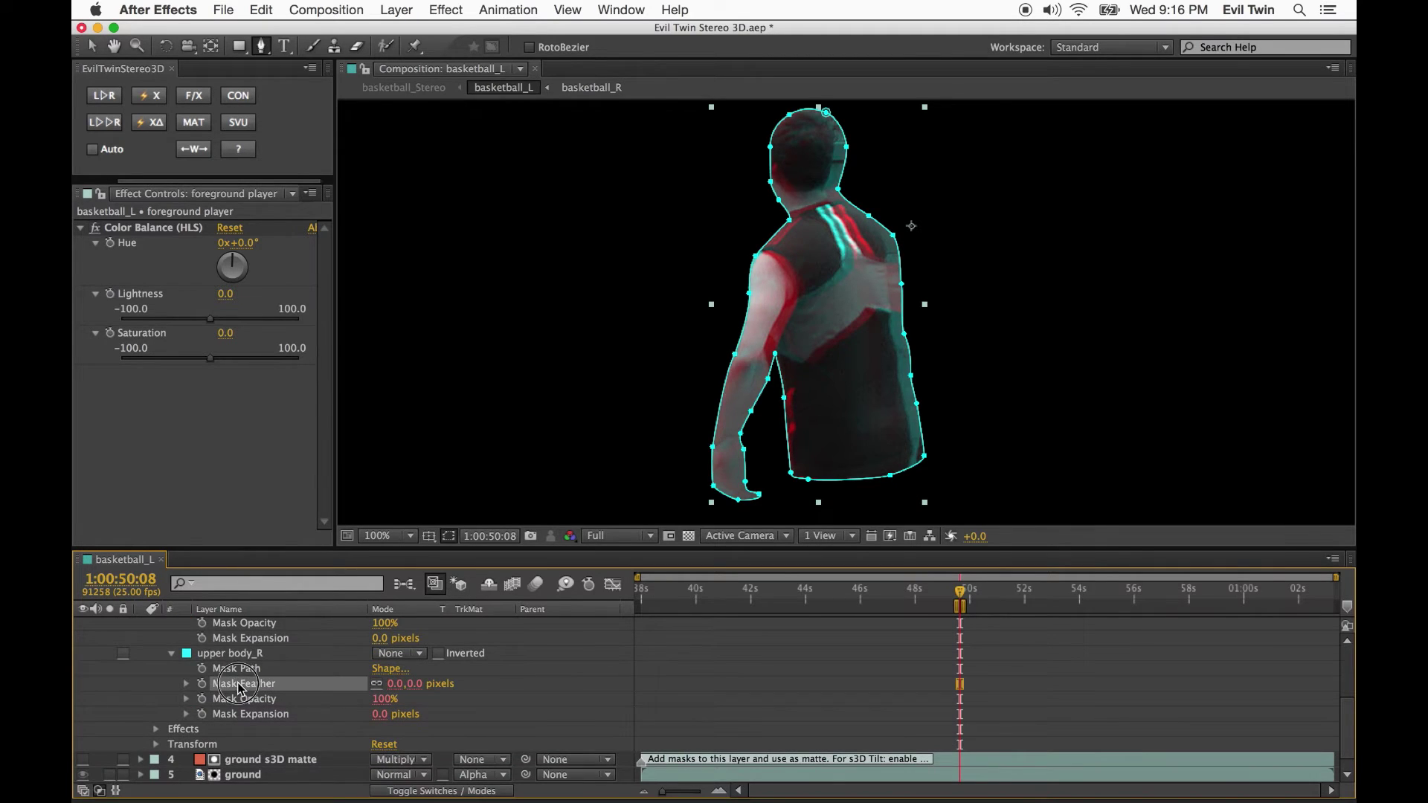
left_click(245, 714, "shift")
key("super+v")
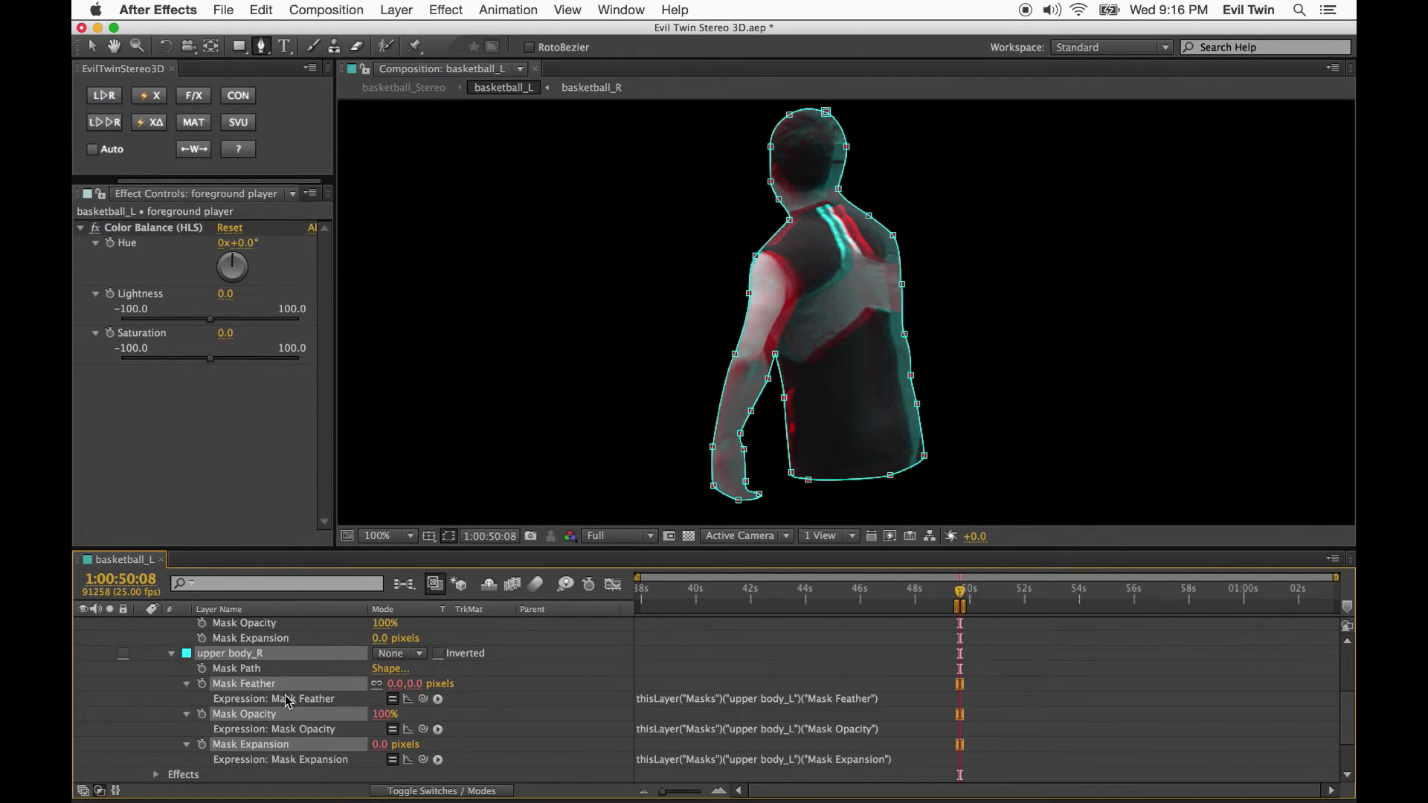
left_click(188, 685)
- Lock the upper body_L mask, leaving upper body_R's Mask Path selected, and activate the Selection tool
left_click(232, 669)
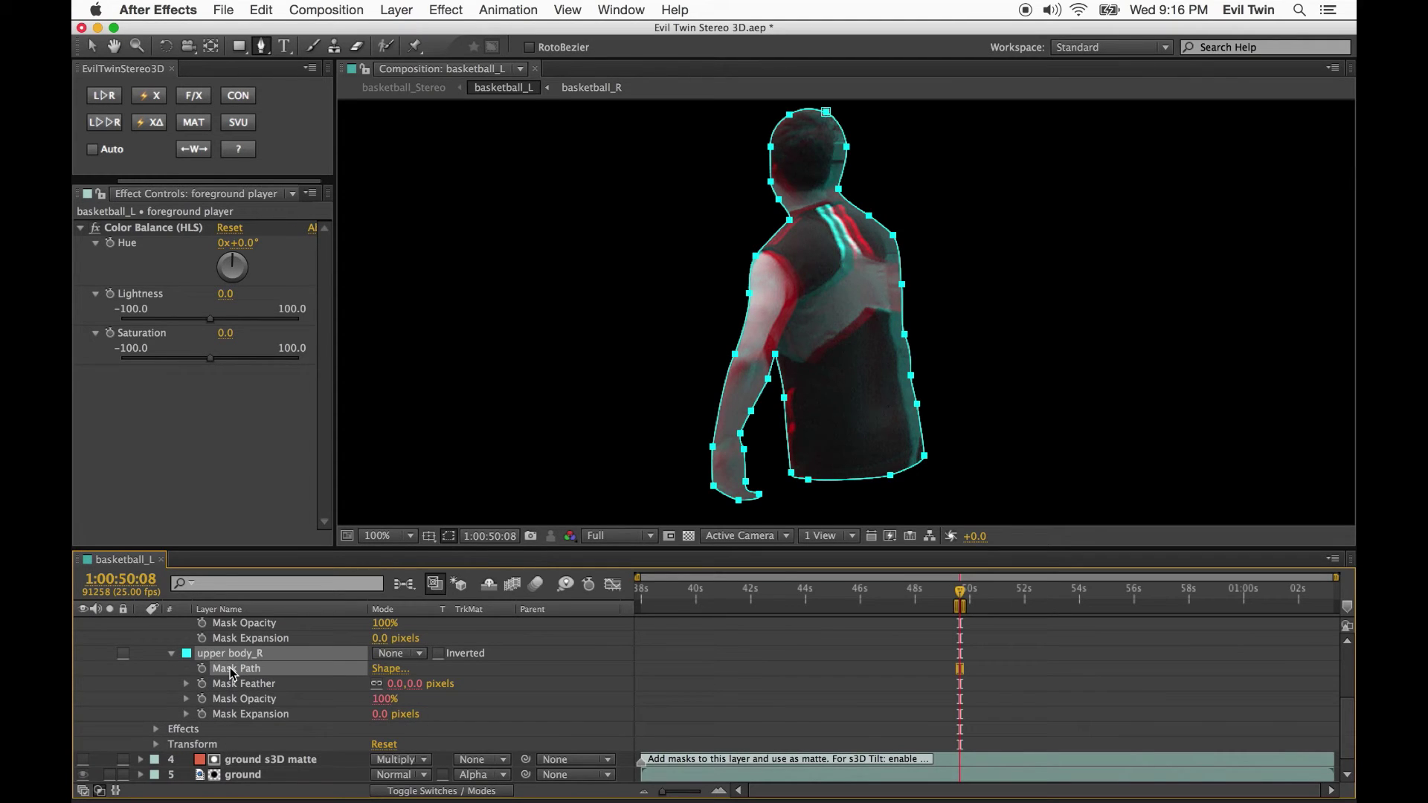
scroll(232, 673, "up", 5)
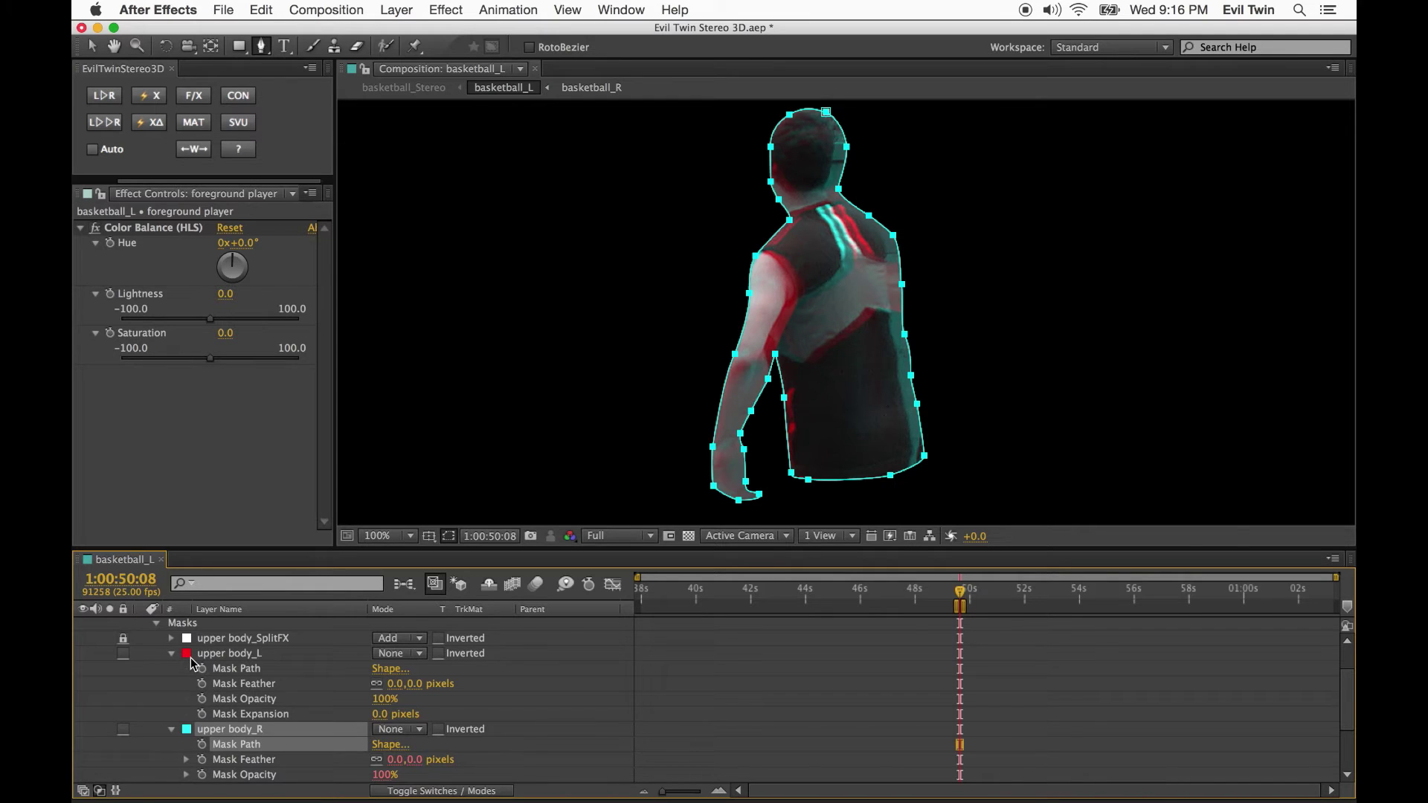
scroll(211, 669, "down", 3)
scroll(231, 672, "up", 3)
left_click(122, 653)
key("v")
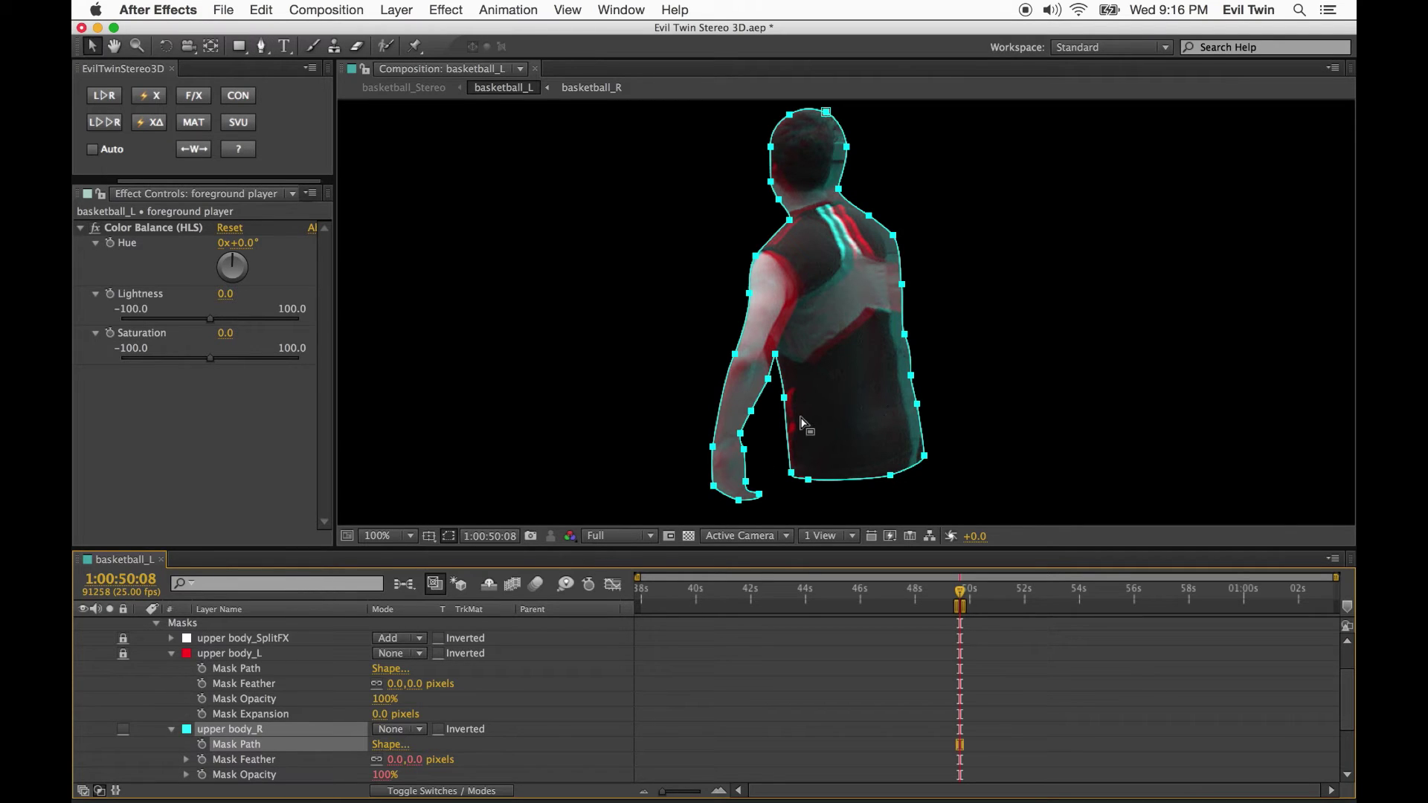
- Shift the whole upper body_R mask path to the left until it fits the player's right-eye outline
key("Left")
key("Left")
key("Left")
key("Left")
key("Left")
key("Left")
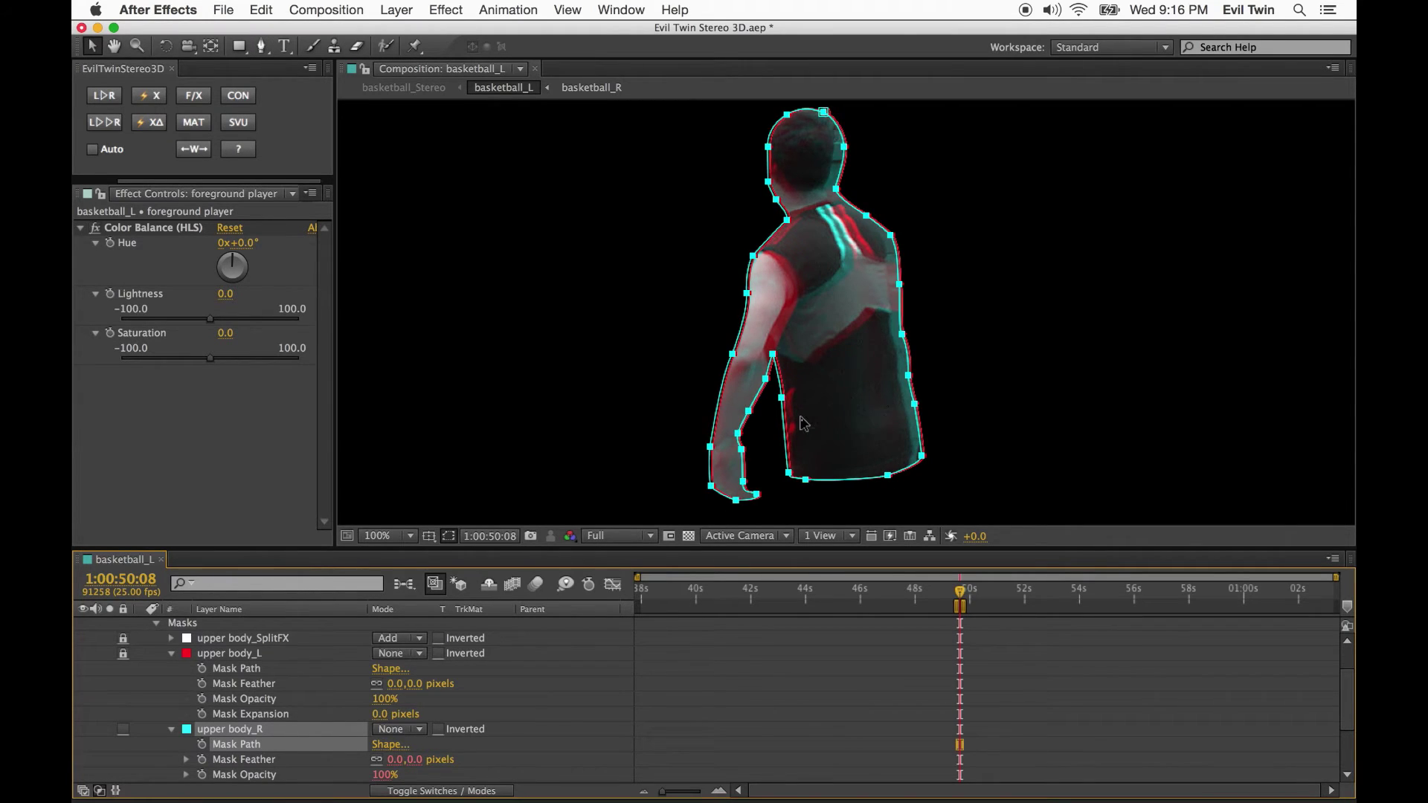
key("Left")
key("Left")
key("Left")
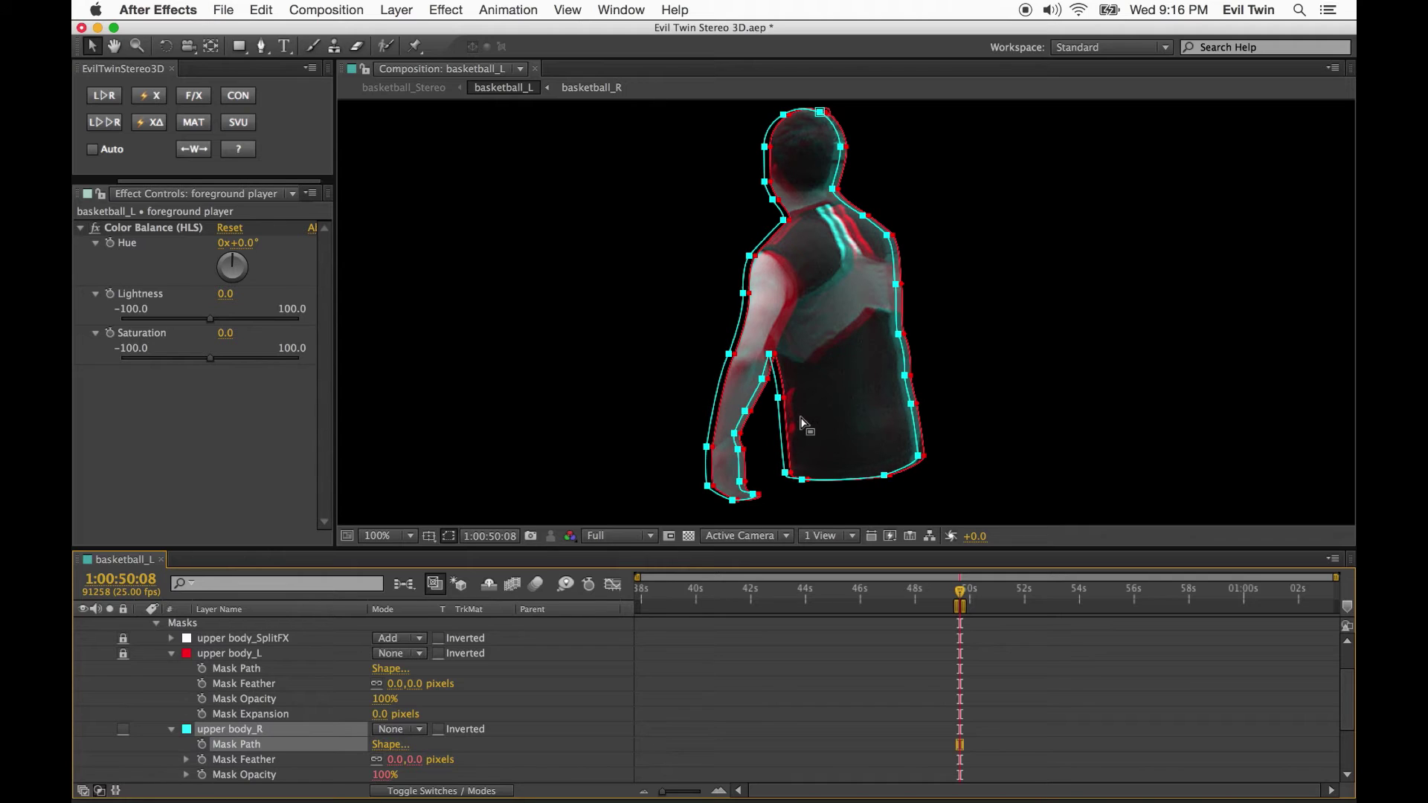
key("Right")
key("Right")
key("Right")
key("Right")
key("Right")
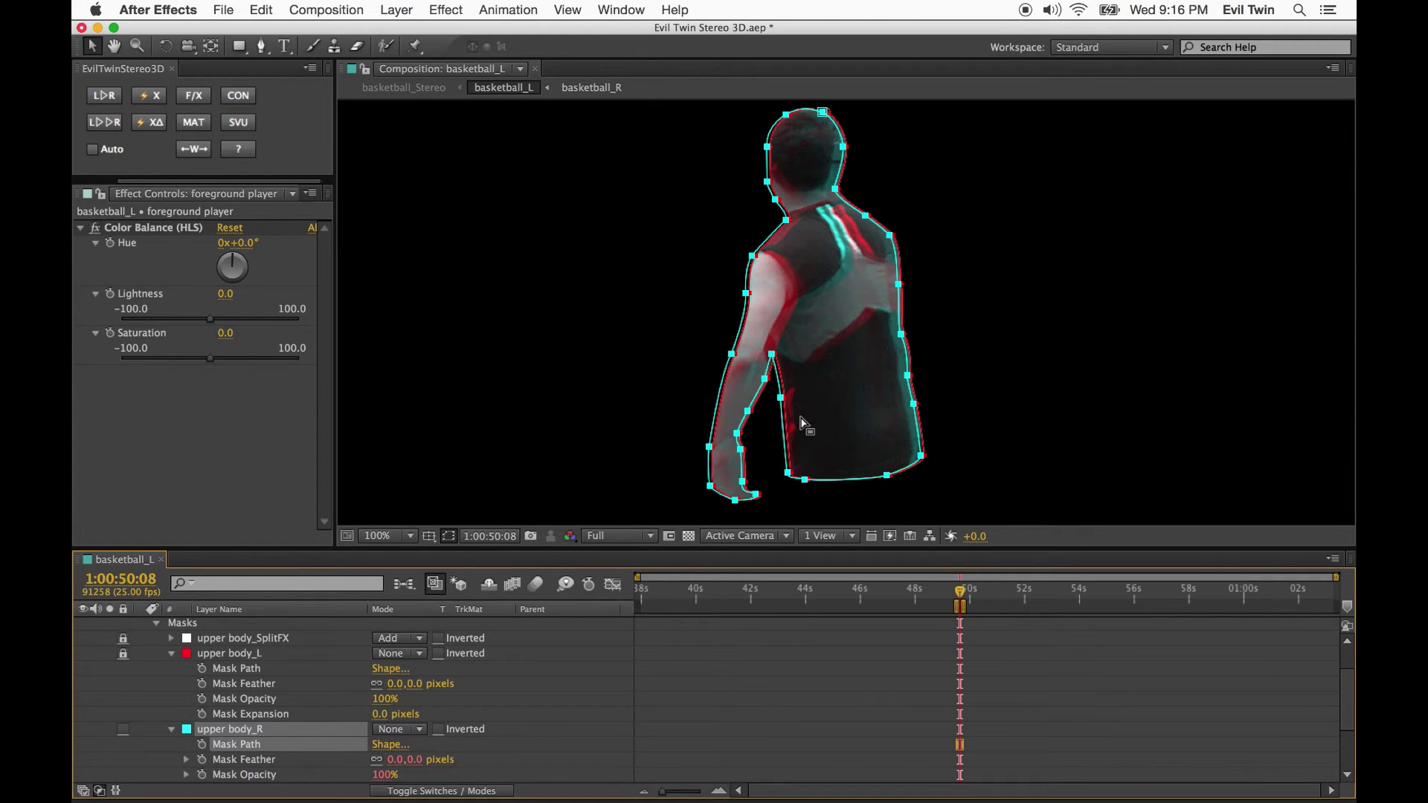
key("Right")
key("Right")
left_click_drag(801, 424, 789, 424)
- Refine the upper body_R mask's vertices along the player's right side, head and hand to follow the right-eye image
left_click_drag(968, 178, 831, 501)
key("Right")
key("Right")
key("Right")
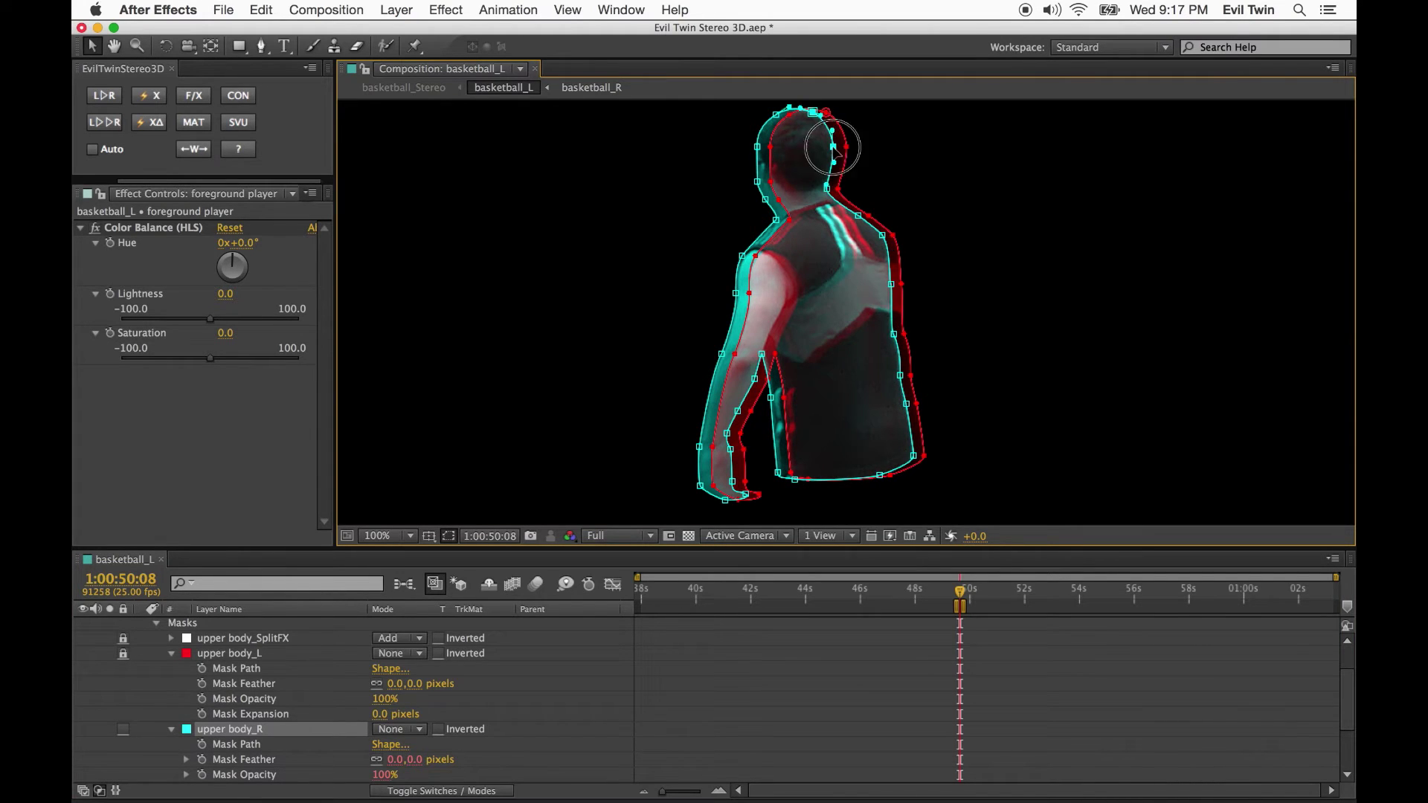
left_click(833, 149)
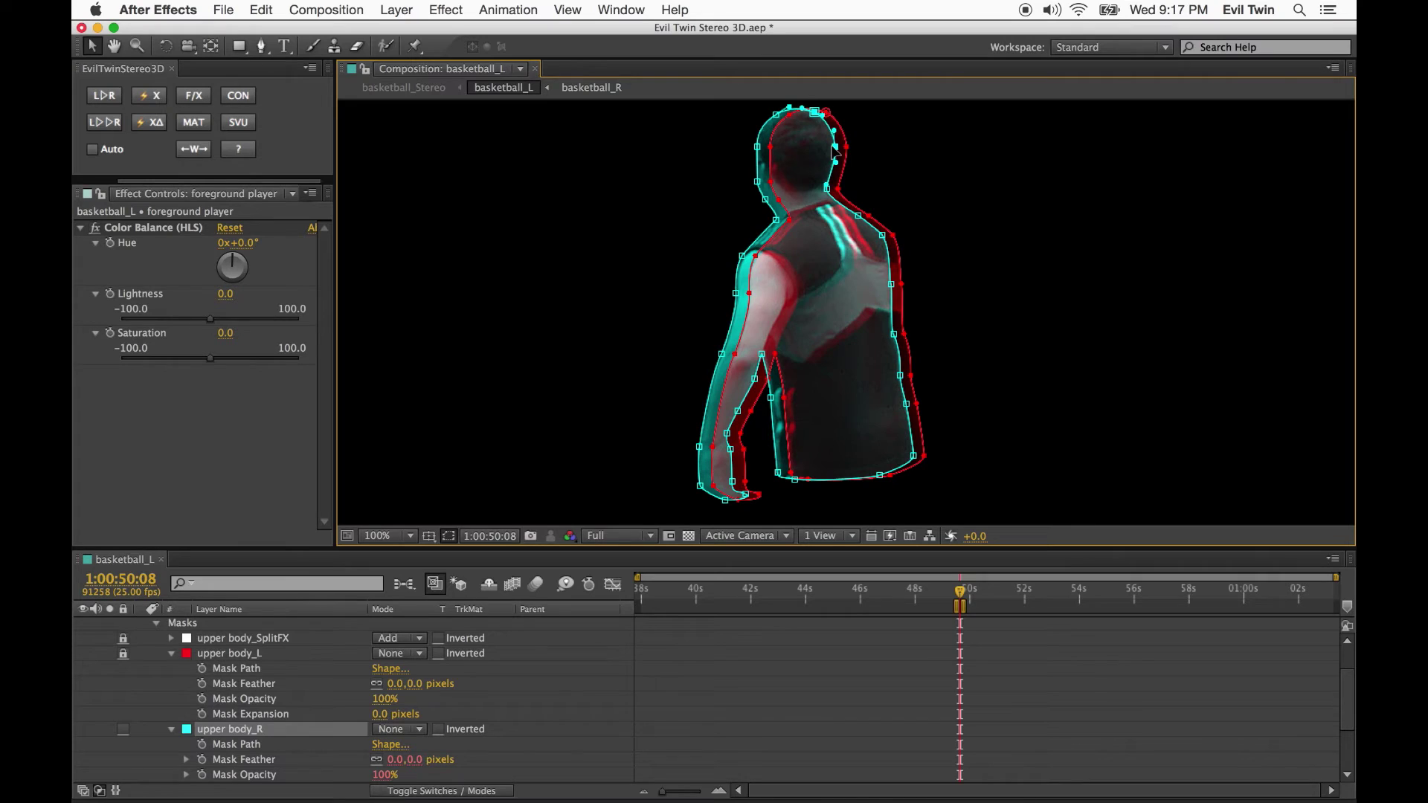
left_click(699, 484)
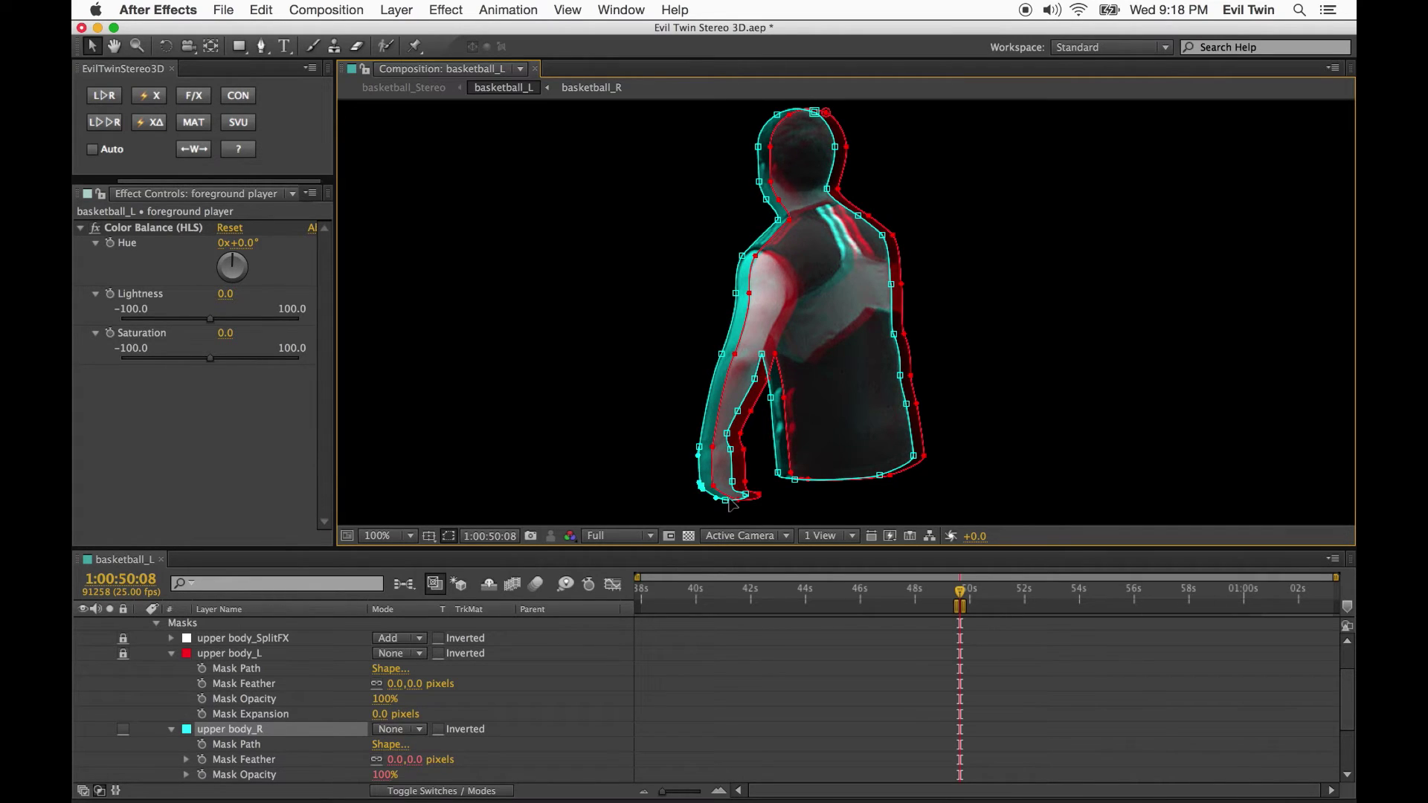
left_click(728, 503)
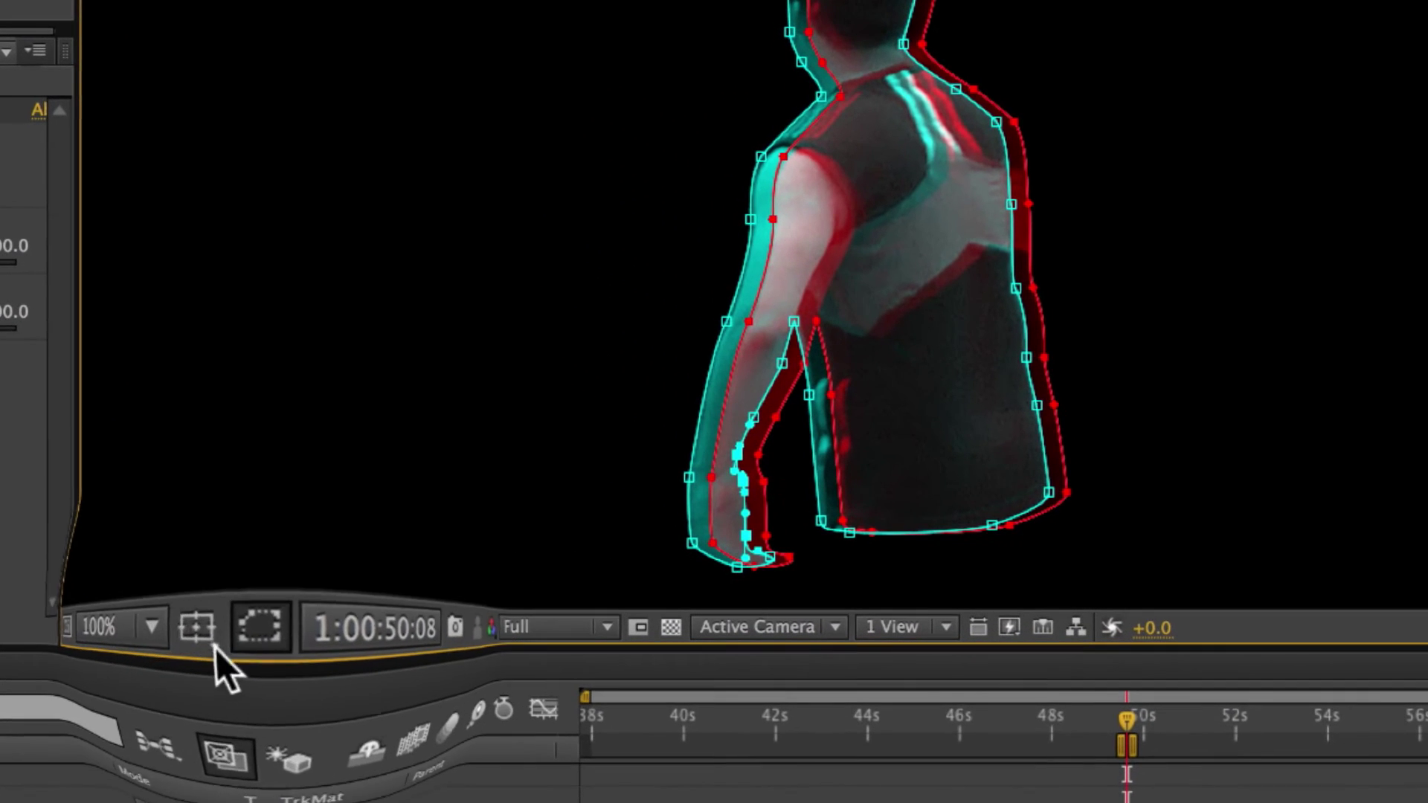
- Hide the mask outlines in the composition view and adjust the Mask Feather of upper body_L
left_click(259, 625)
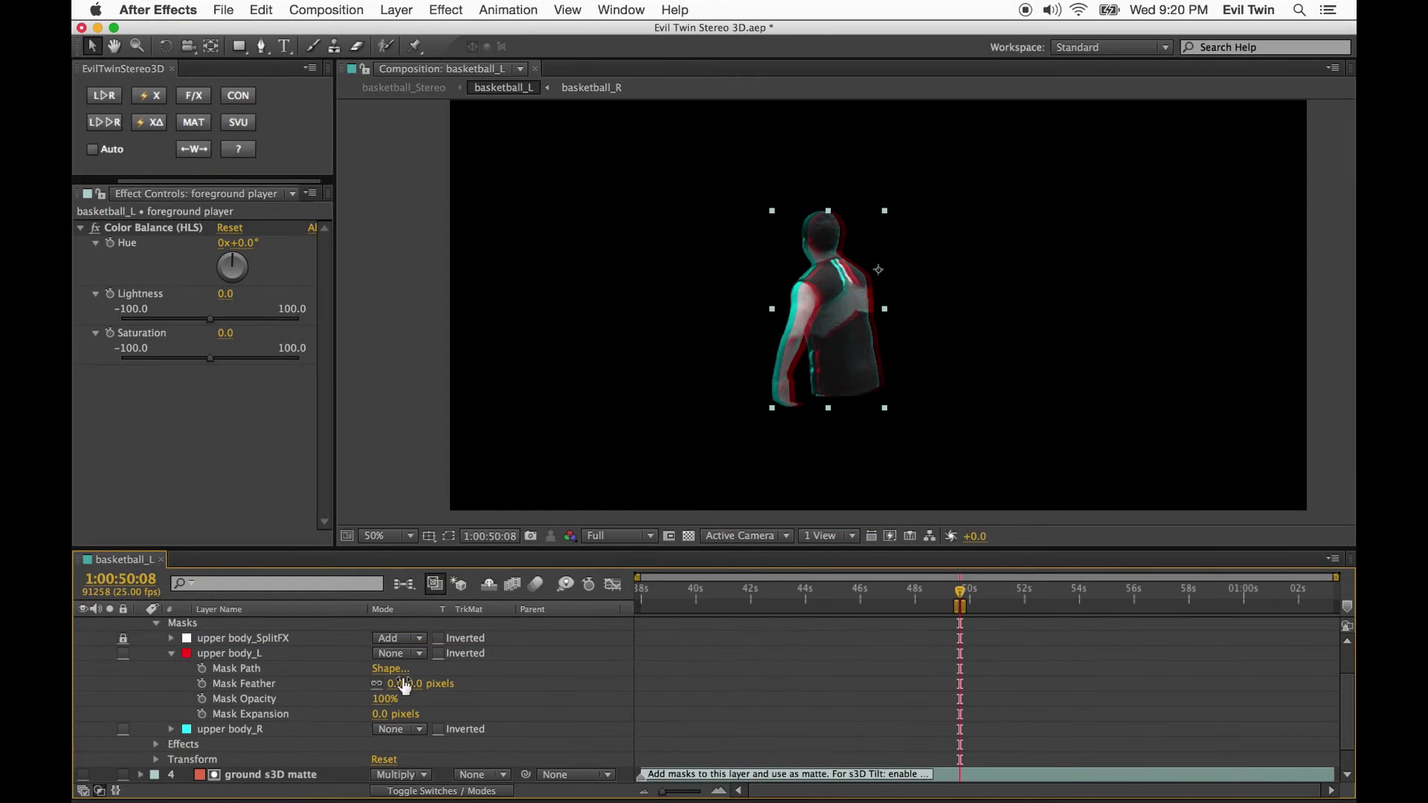
mouse_move(402, 688)
left_mouse_down()
mouse_move(423, 680)
mouse_move(396, 685)
left_mouse_up()
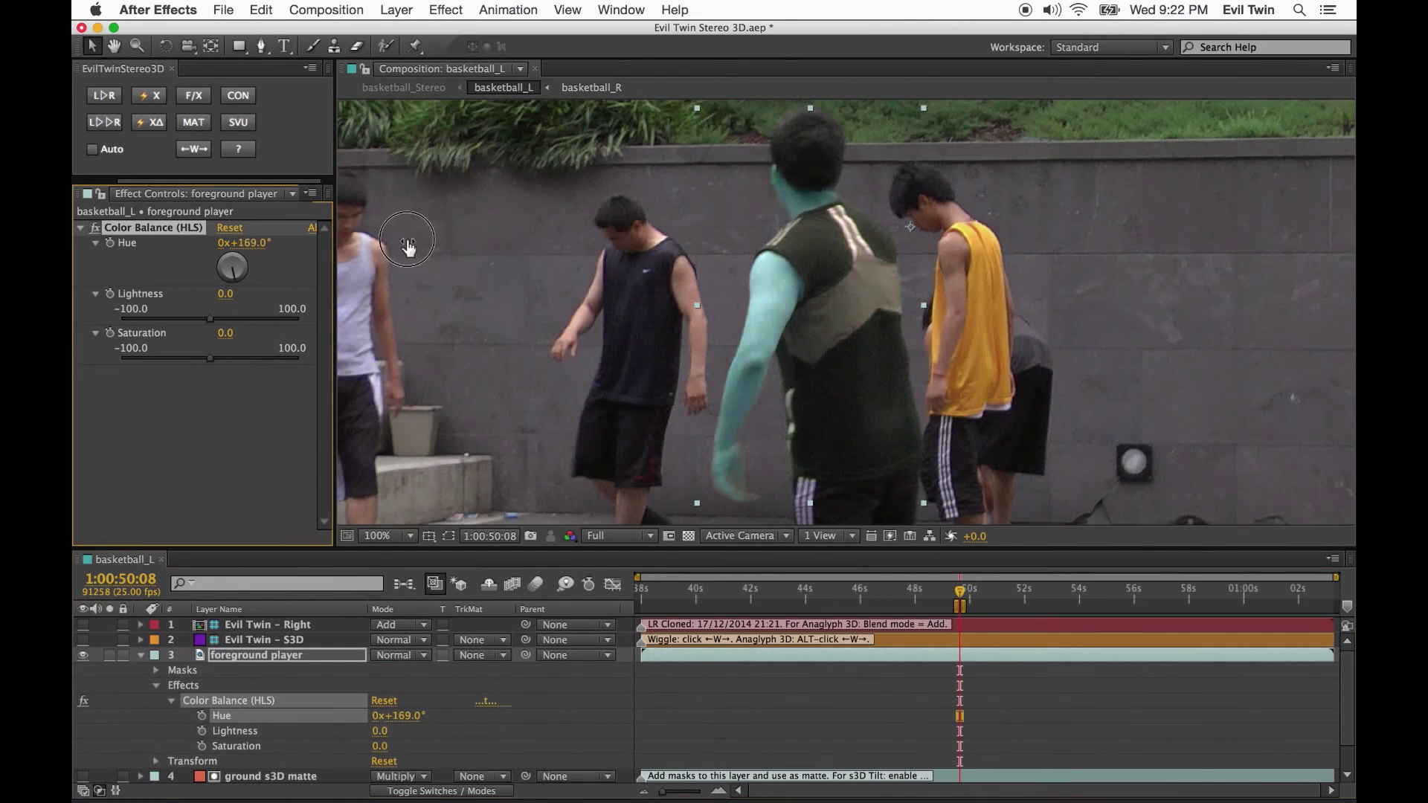
- Adjust the Hue and Saturation of the Color Balance (HLS) effect on the foreground player layer
left_click_drag(404, 245, 339, 246)
left_click_drag(224, 332, 242, 337)
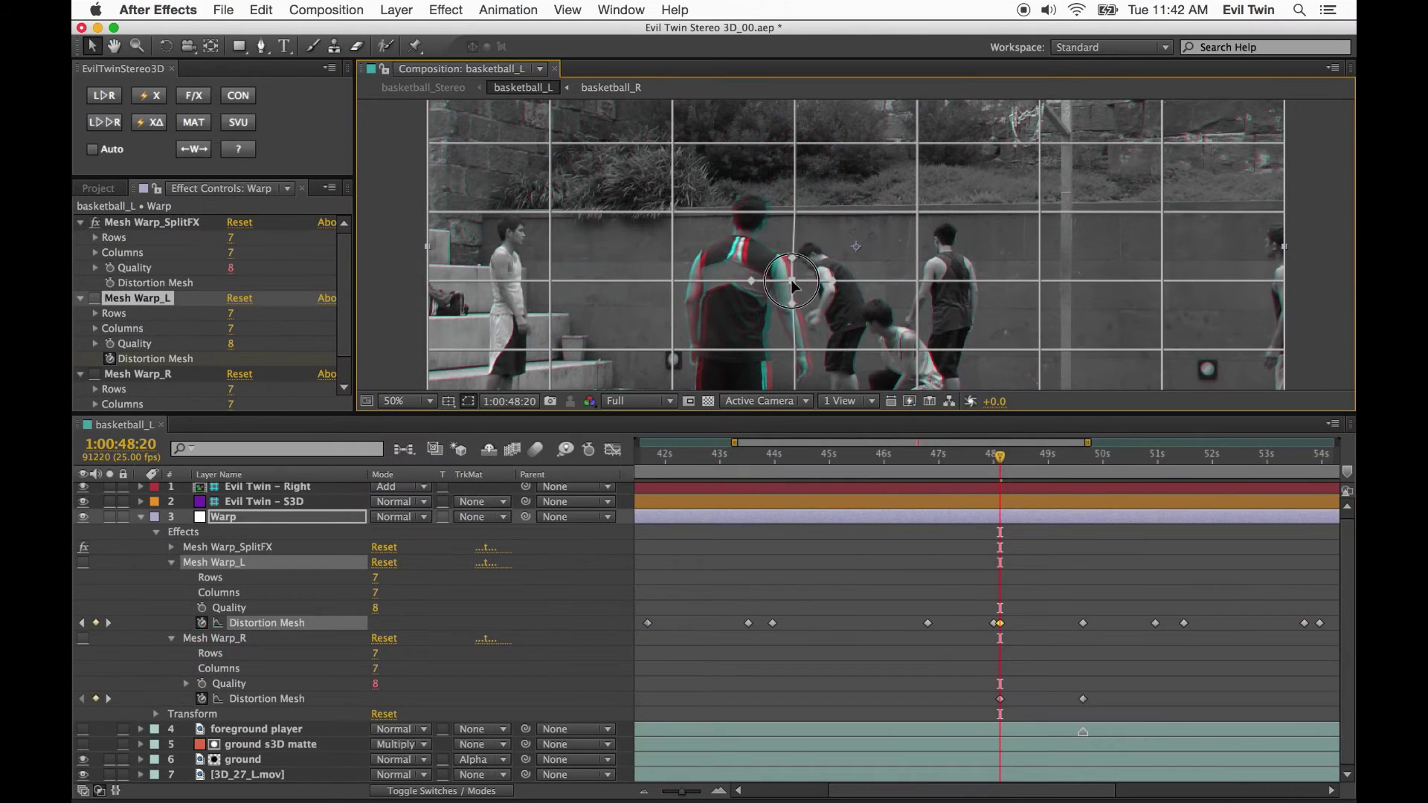
- Shift individual mesh points in the Warp layer's Mesh Warp_L and Mesh Warp_R Distortion Meshes to warp each eye separately
mouse_move(792, 280)
left_mouse_down()
mouse_move(775, 291)
mouse_move(796, 274)
left_mouse_up()
left_click(216, 638)
left_click(262, 699)
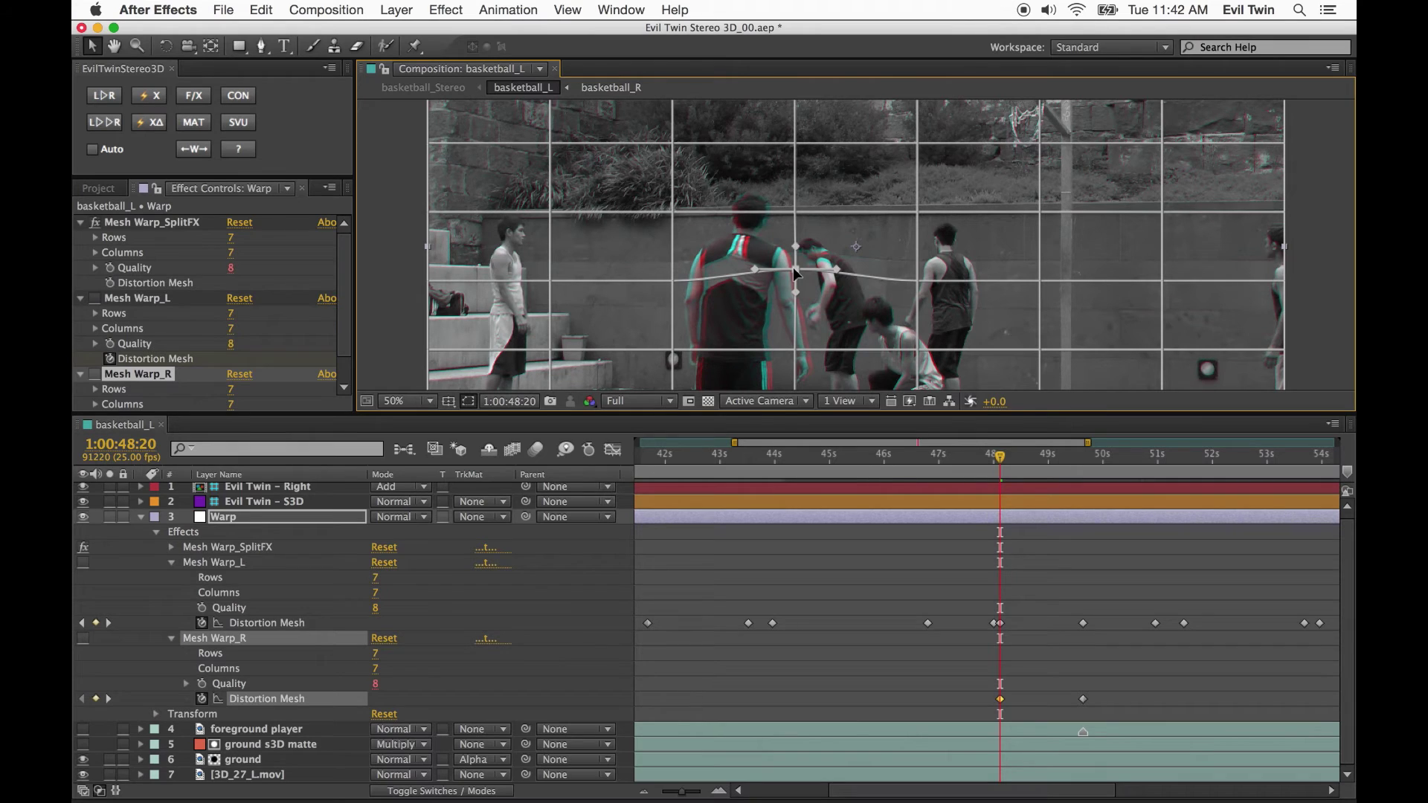
left_click(266, 623)
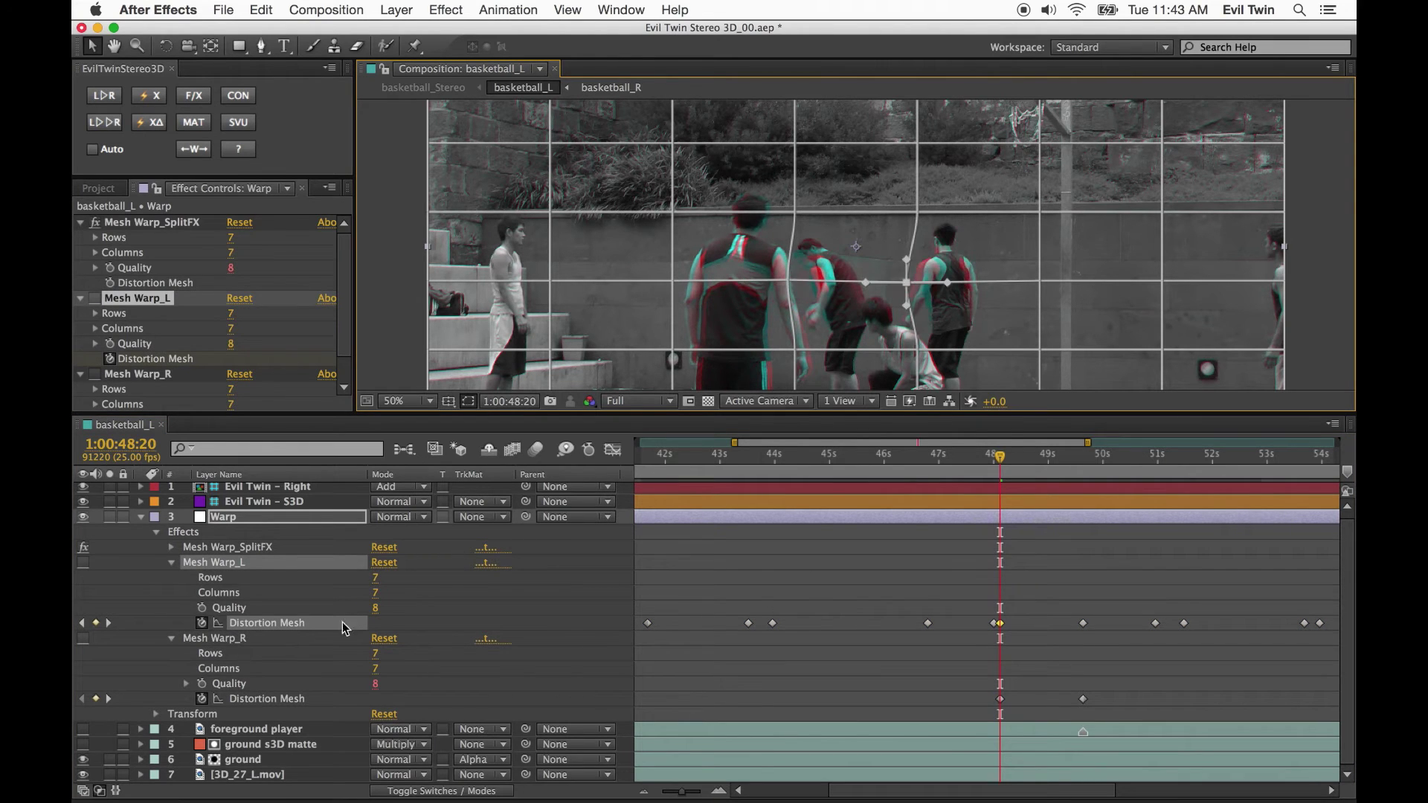
left_click(266, 699)
scroll(872, 283, "up", 2)
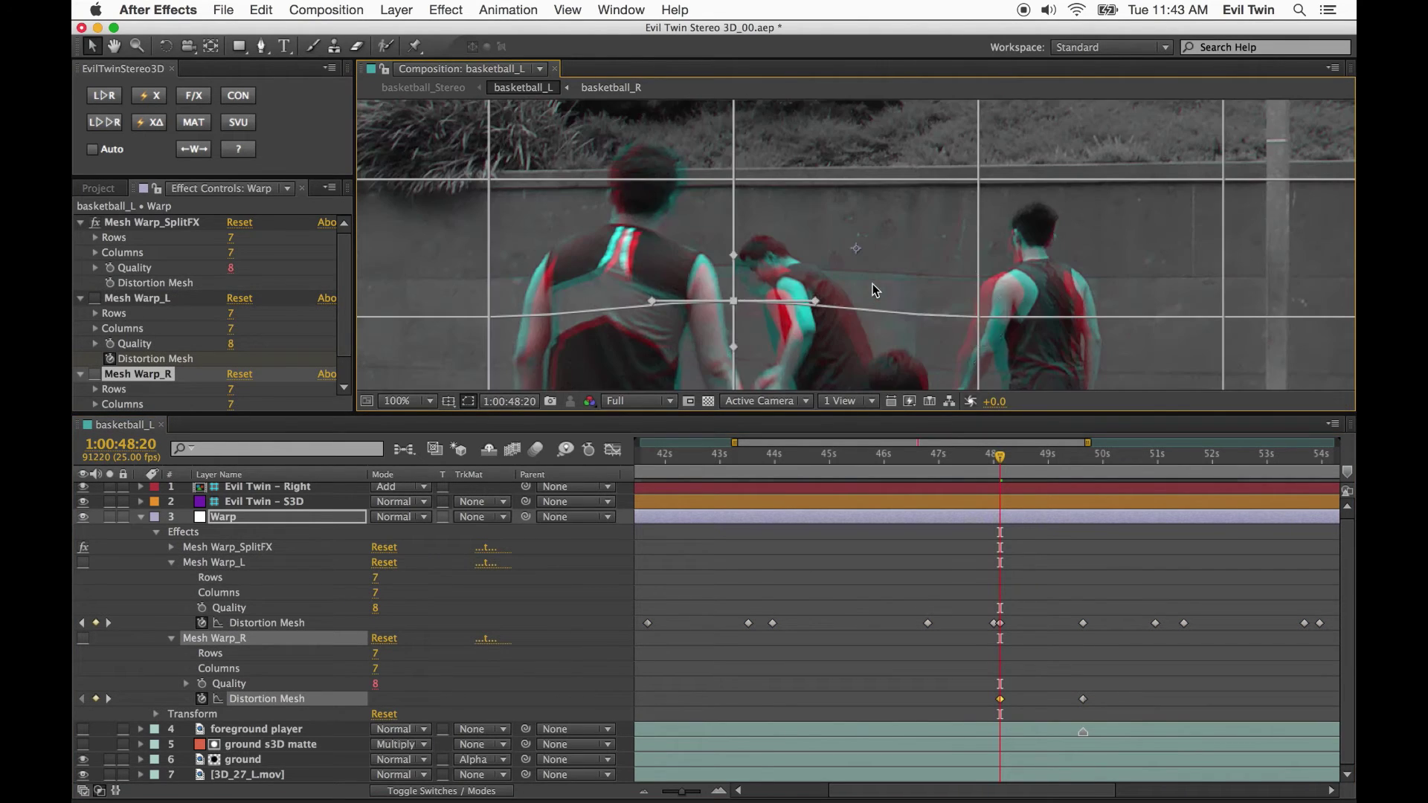
left_click_drag(979, 315, 972, 318)
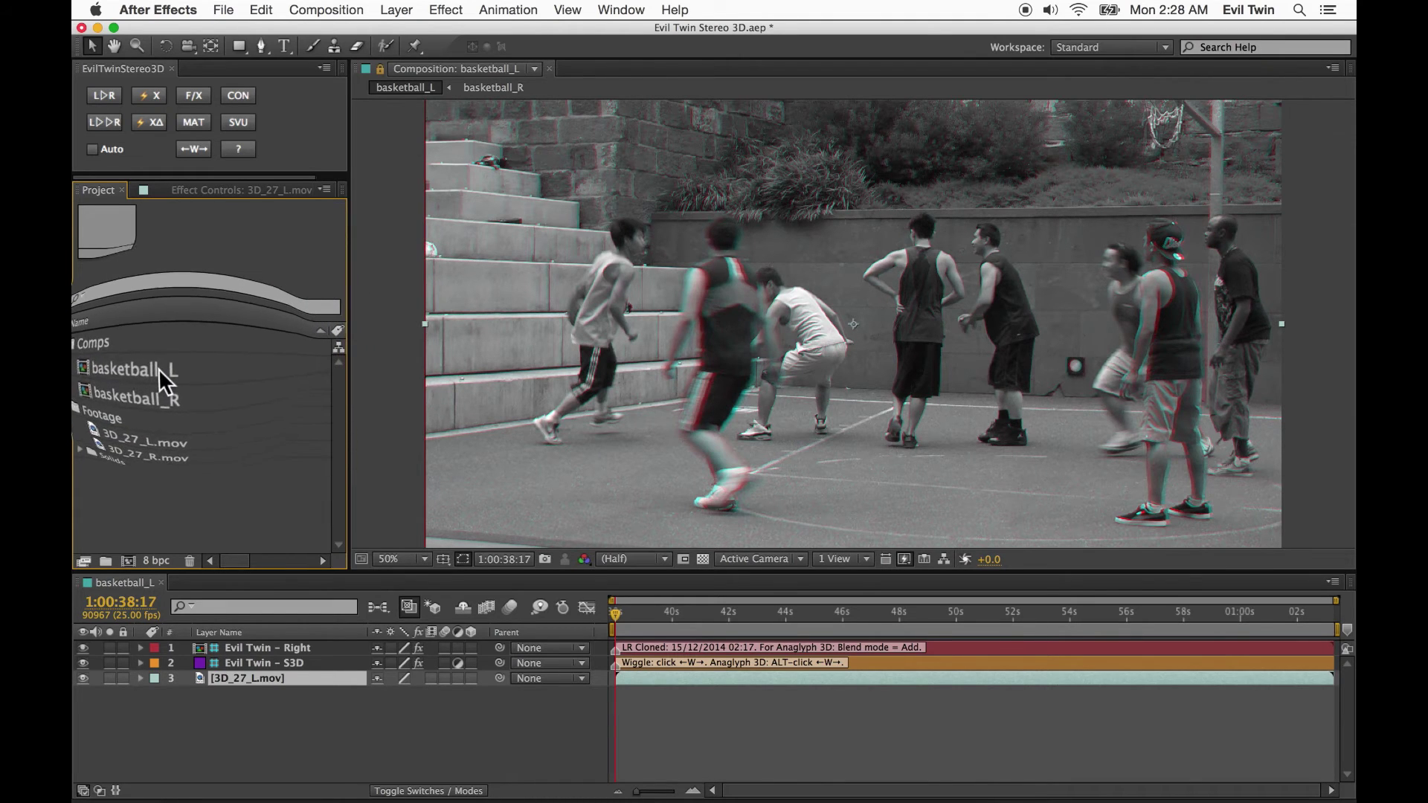
- Create a Stereo 3D viewer comp from basketball_L and lock the basketball_Stereo viewer
left_click(181, 366)
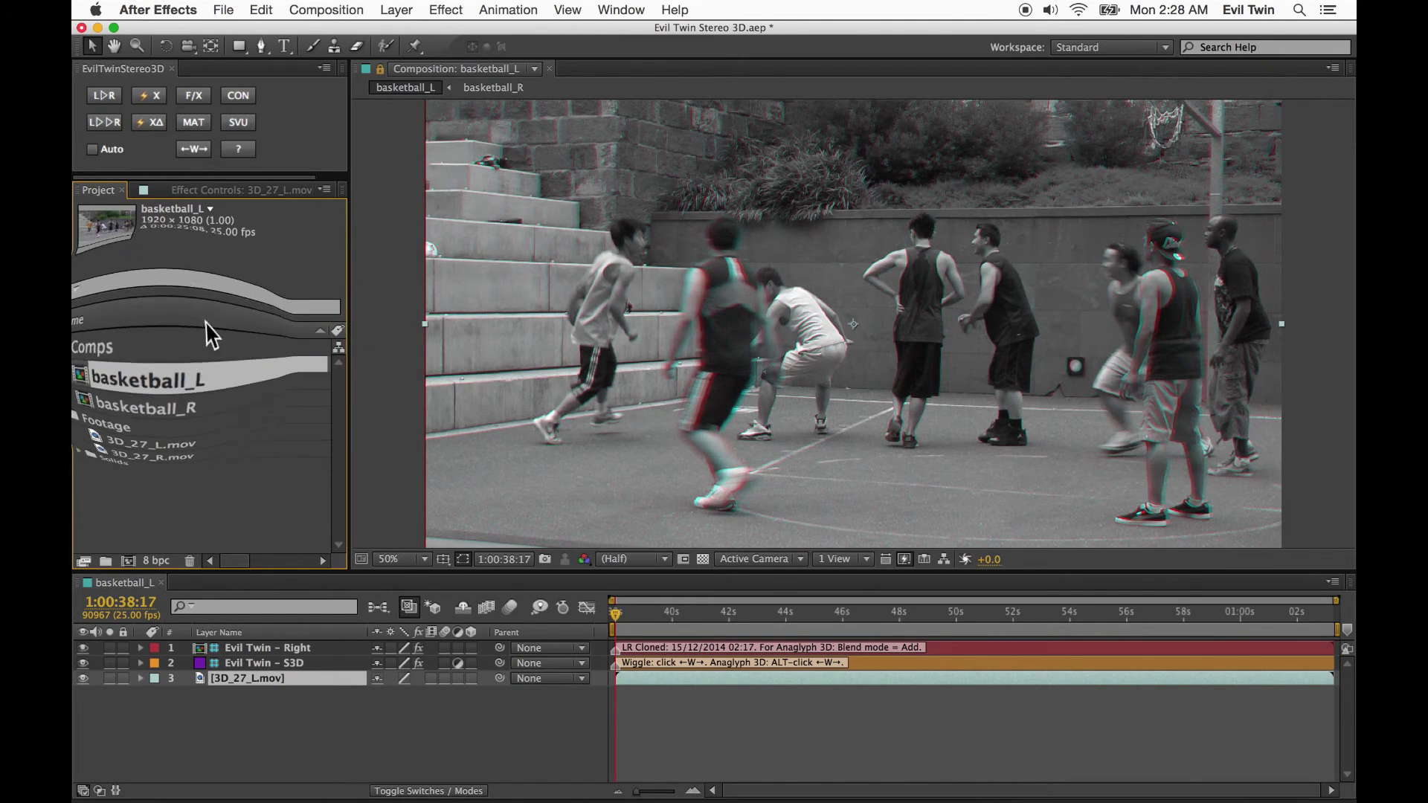
left_click(239, 123)
left_click(112, 402)
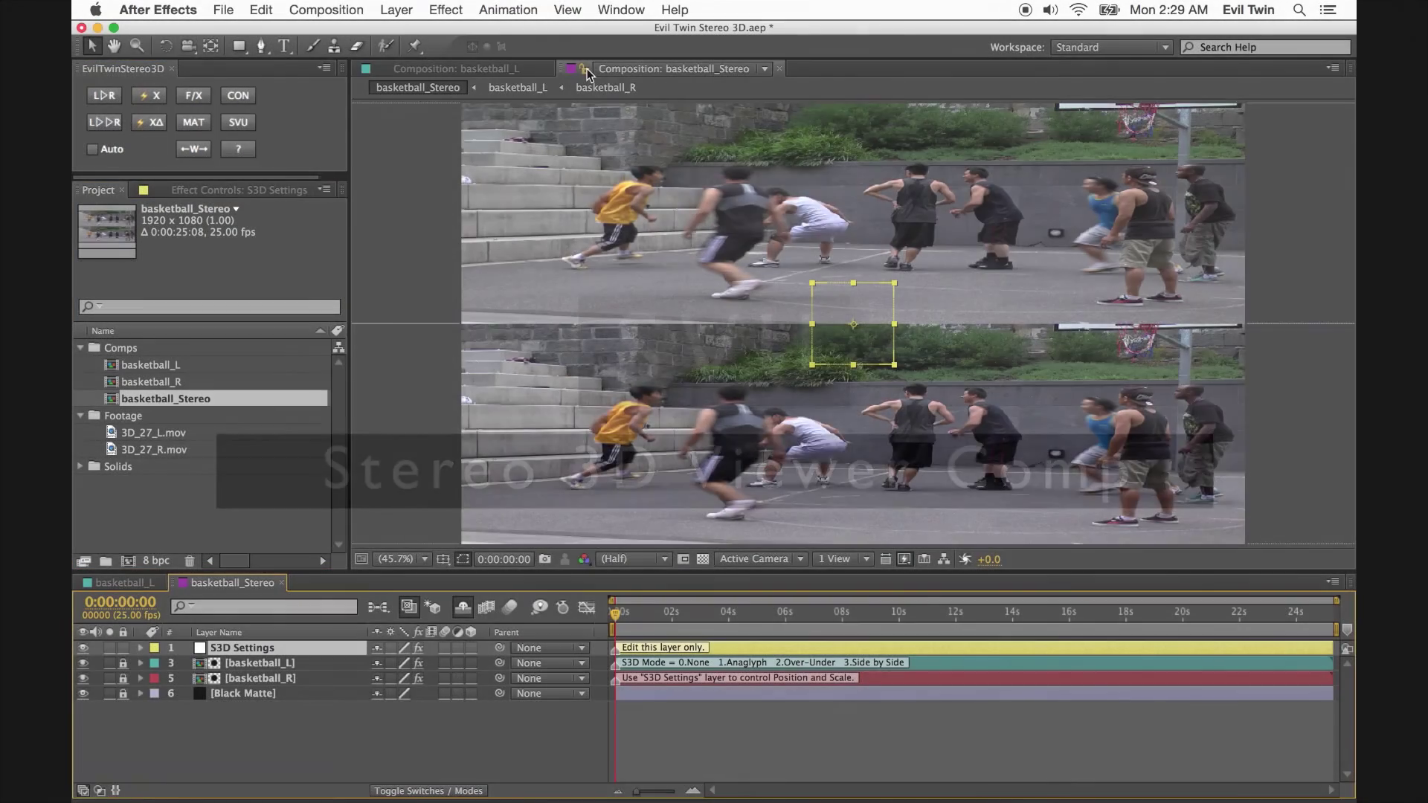
left_click(586, 68)
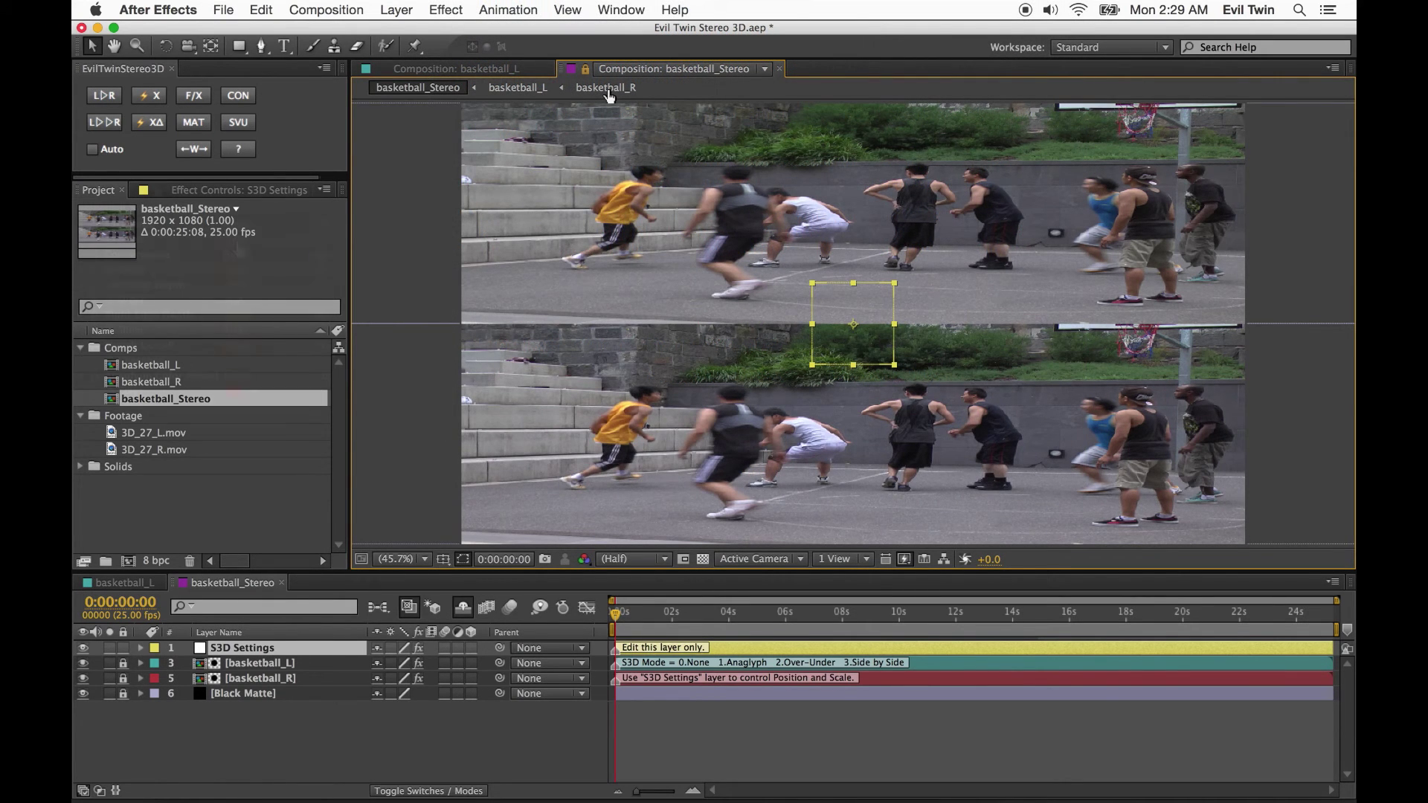
- Try S3D Mode values 1, 2 and 3 on the S3D Settings layer and undo the last change
left_click(238, 190)
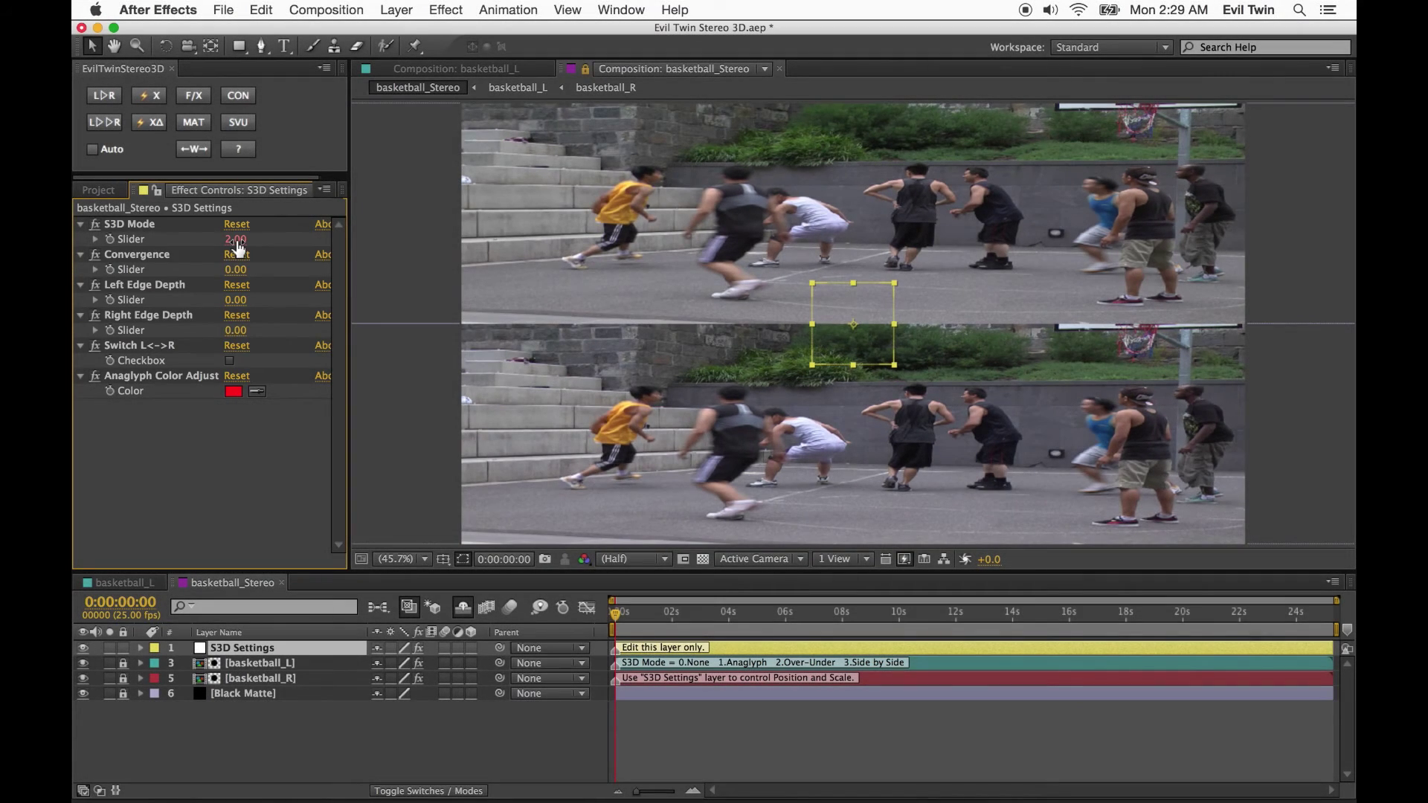
left_click_drag(236, 239, 219, 239)
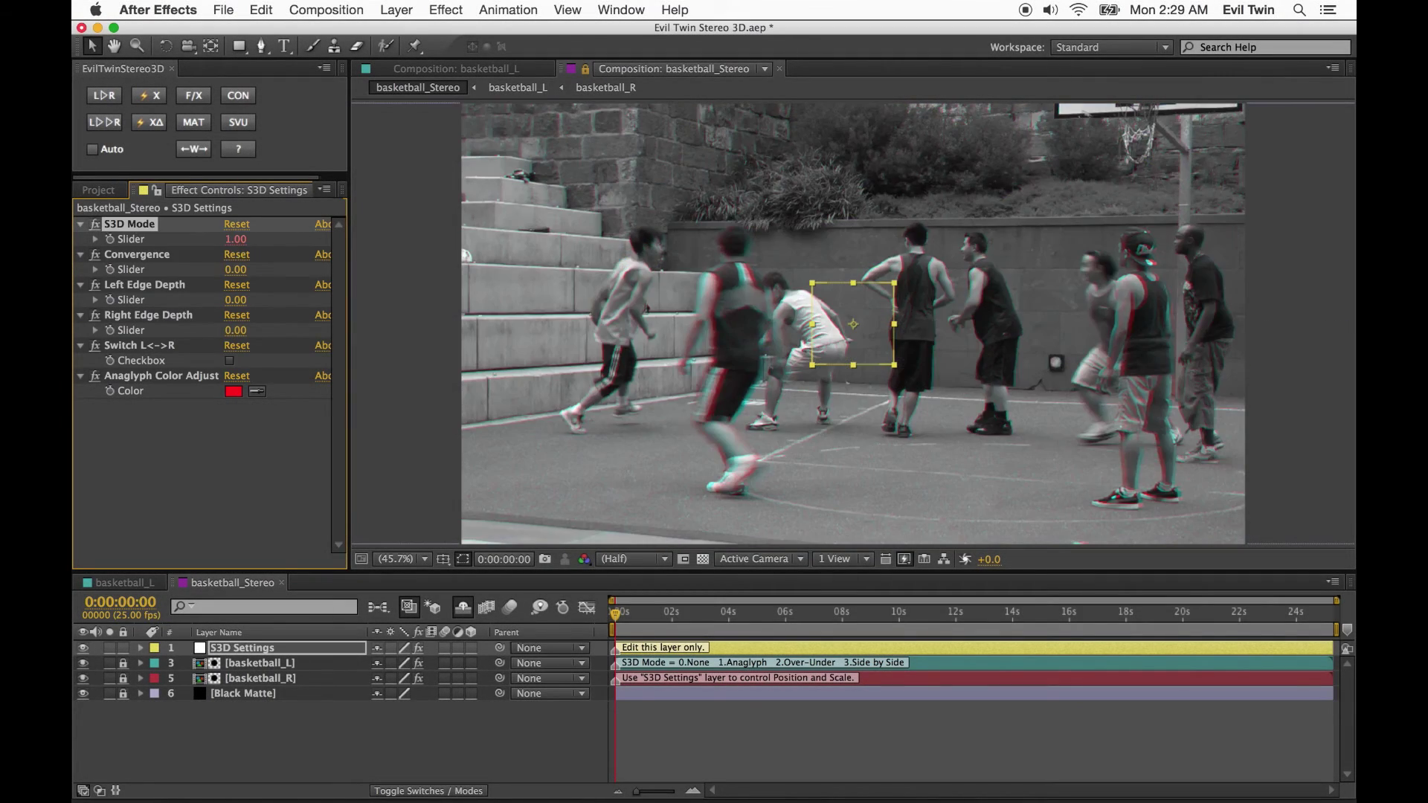
left_click_drag(233, 242, 251, 478)
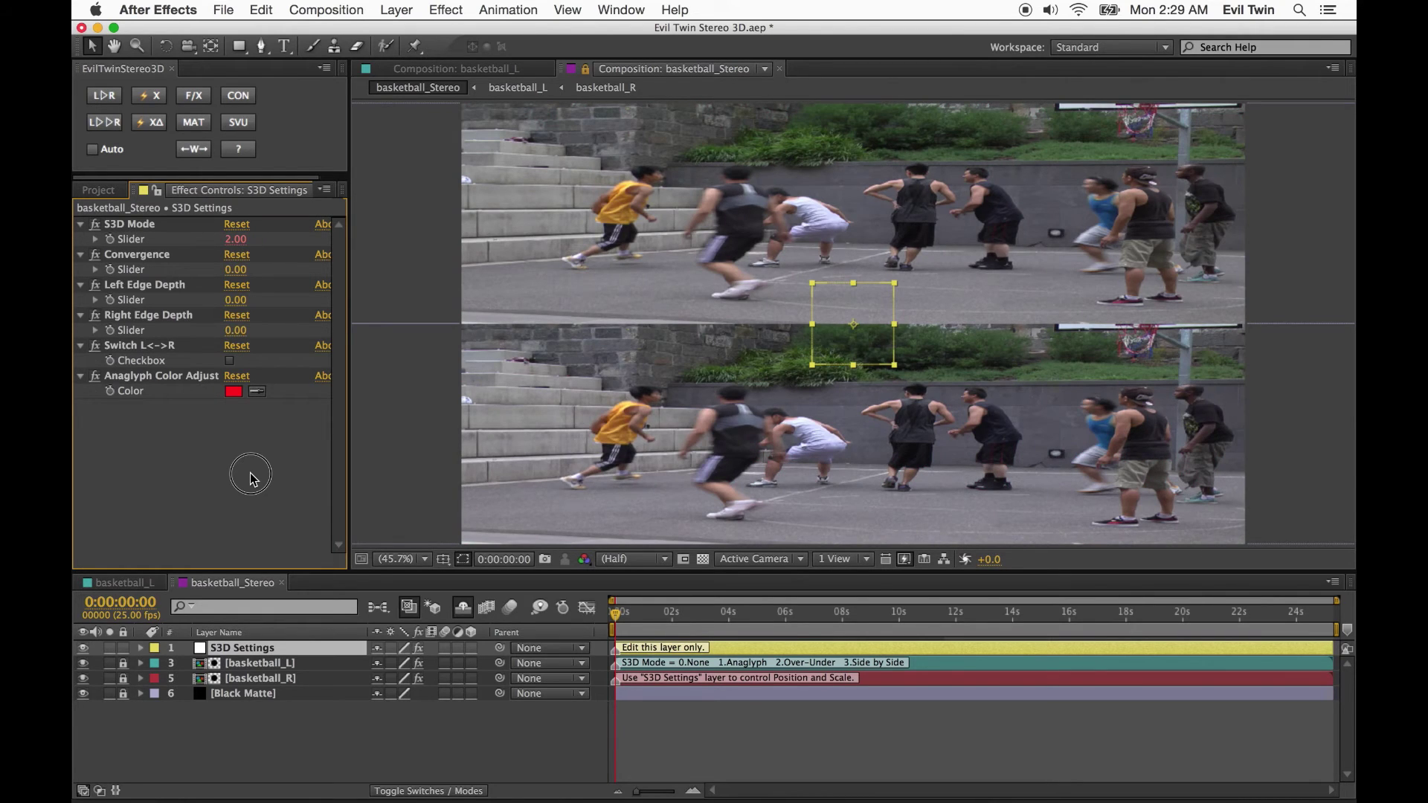
left_click_drag(239, 247, 244, 506)
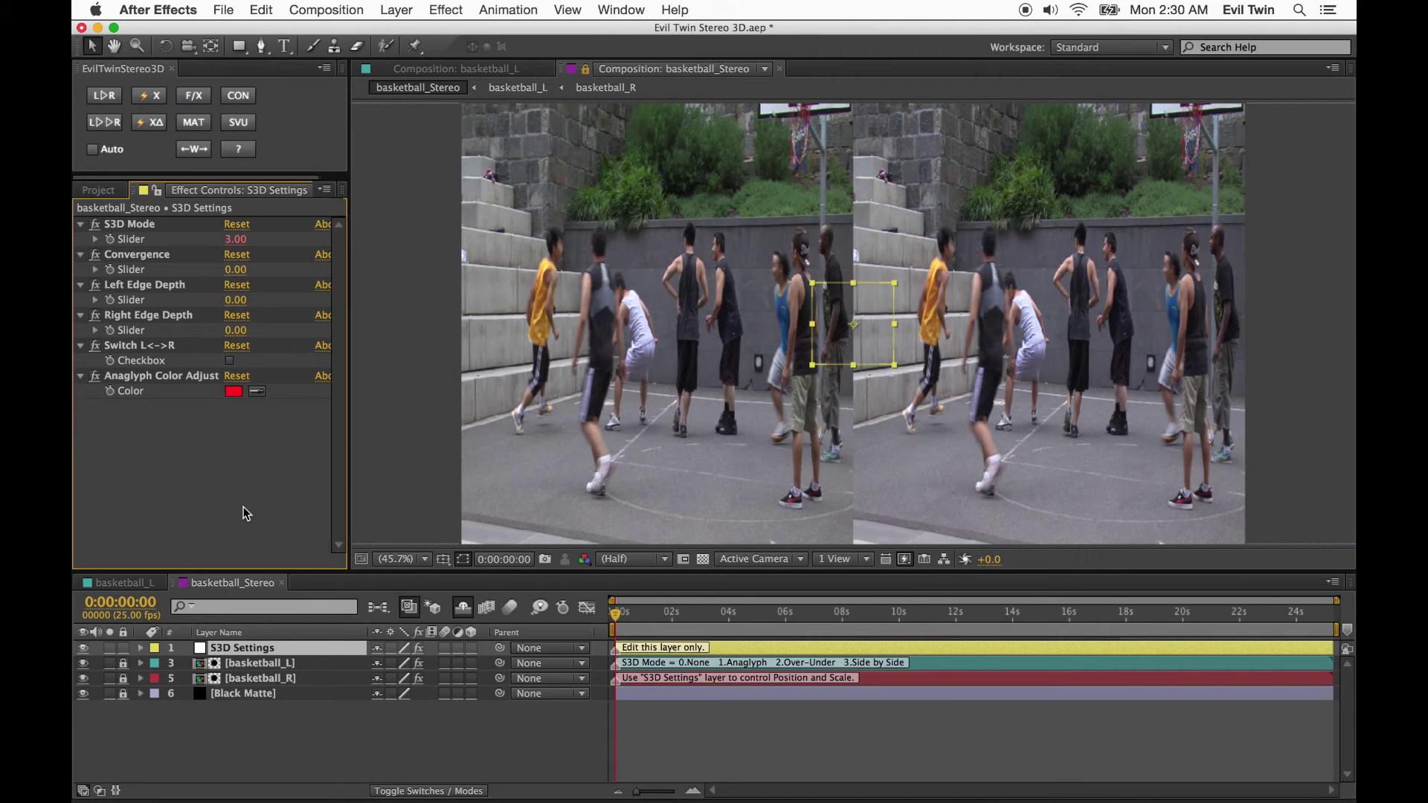
key("super+z")
- Set Convergence to 56, Left Edge Depth to -36 and Right Edge Depth to -30, and toggle Switch L<->R on and back off
left_click_drag(235, 271, 238, 328)
left_click(148, 346)
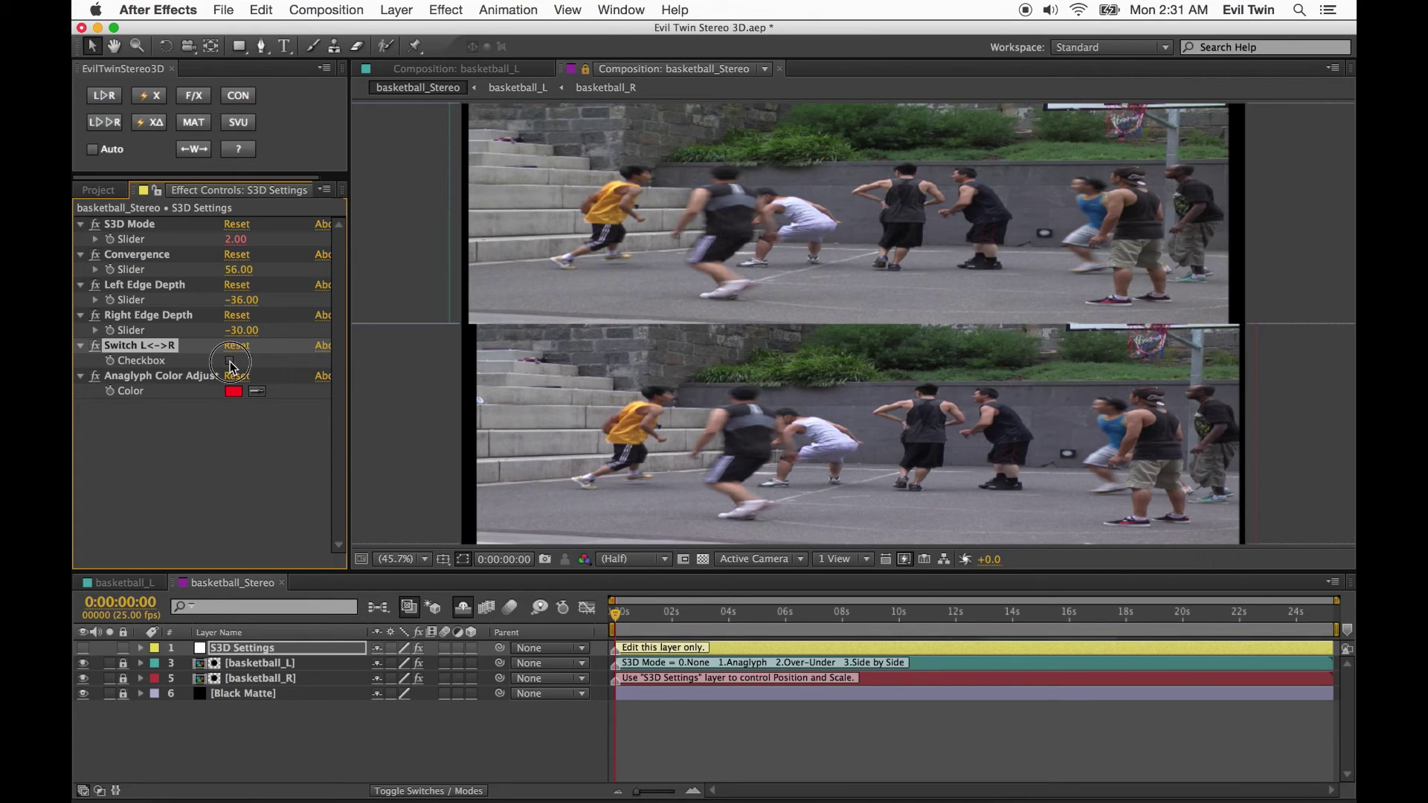
left_click(231, 362)
left_click(230, 363)
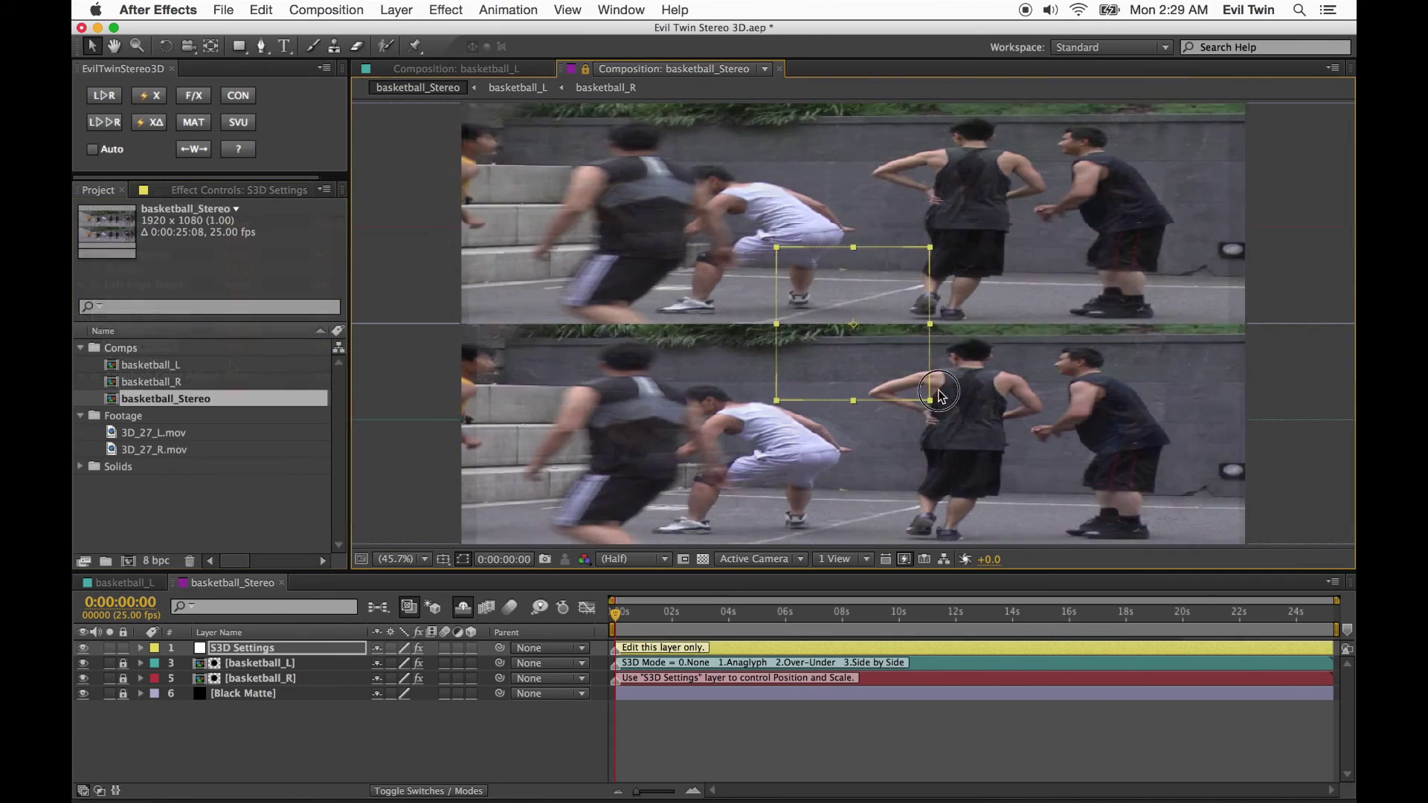
- Scale the S3D Settings layer down by its corner handle to resize both eye images together
left_click_drag(922, 379, 872, 385)
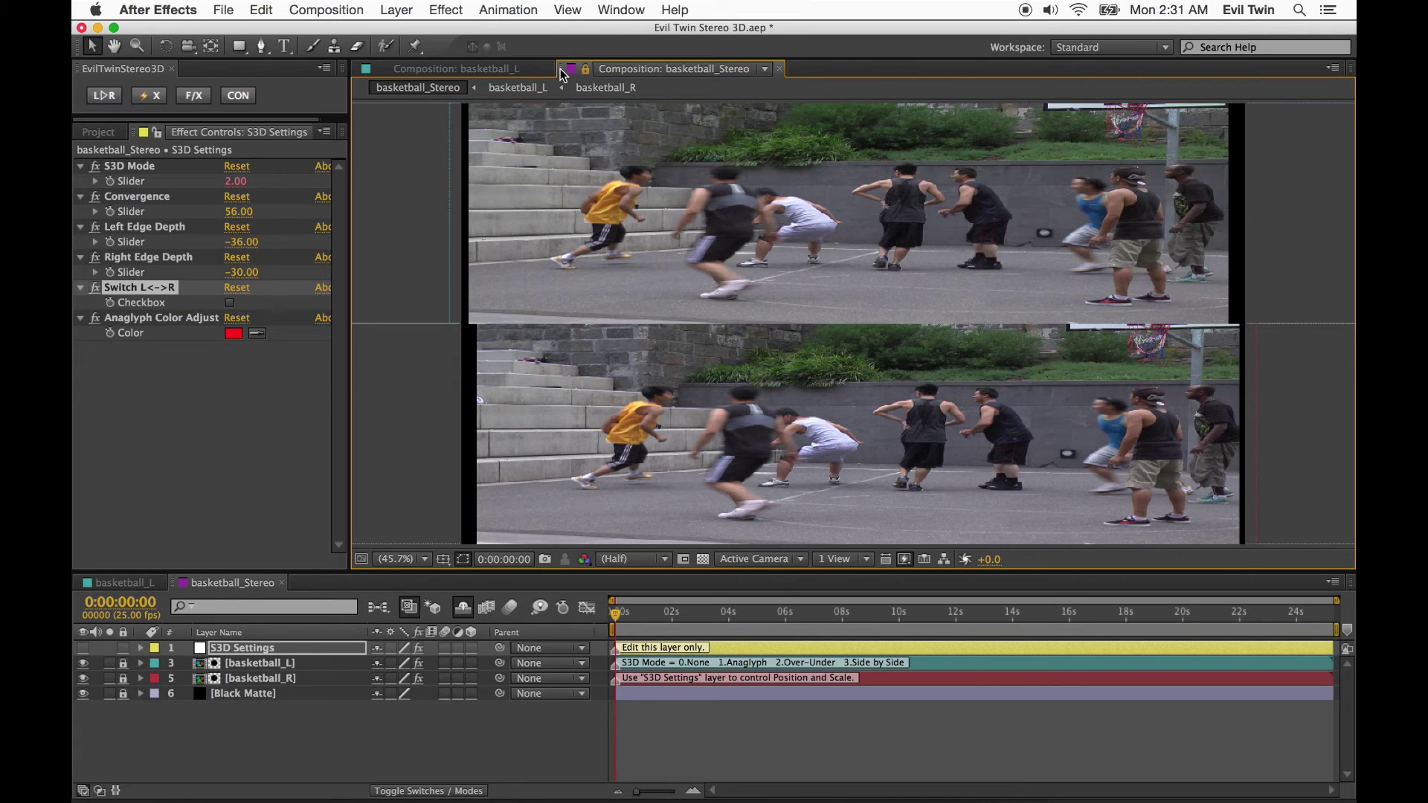
- Undock the basketball_Stereo viewer into a floating window and set its magnification to 100%
left_click_drag(562, 71, 688, 10)
left_click_drag(822, 30, 373, 173)
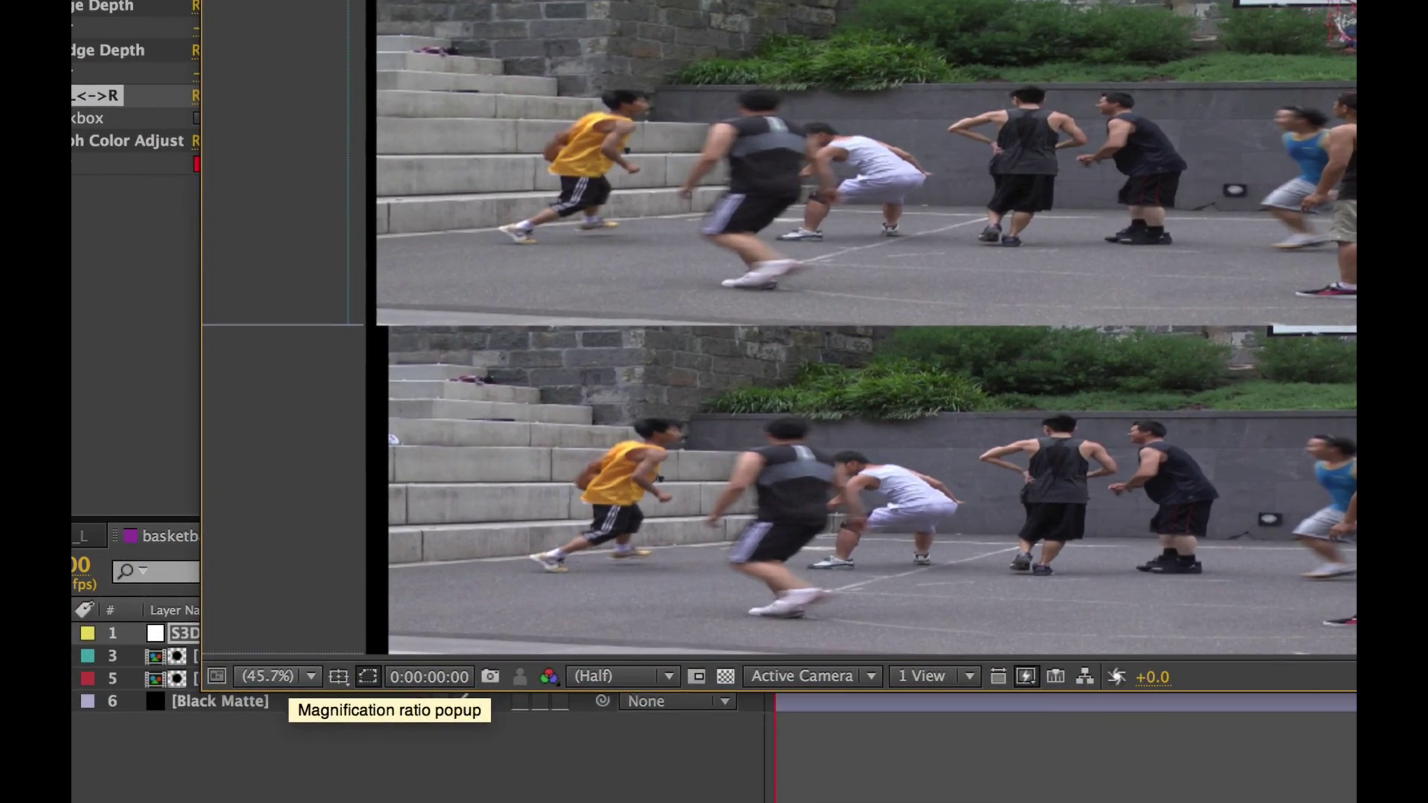
left_click(271, 676)
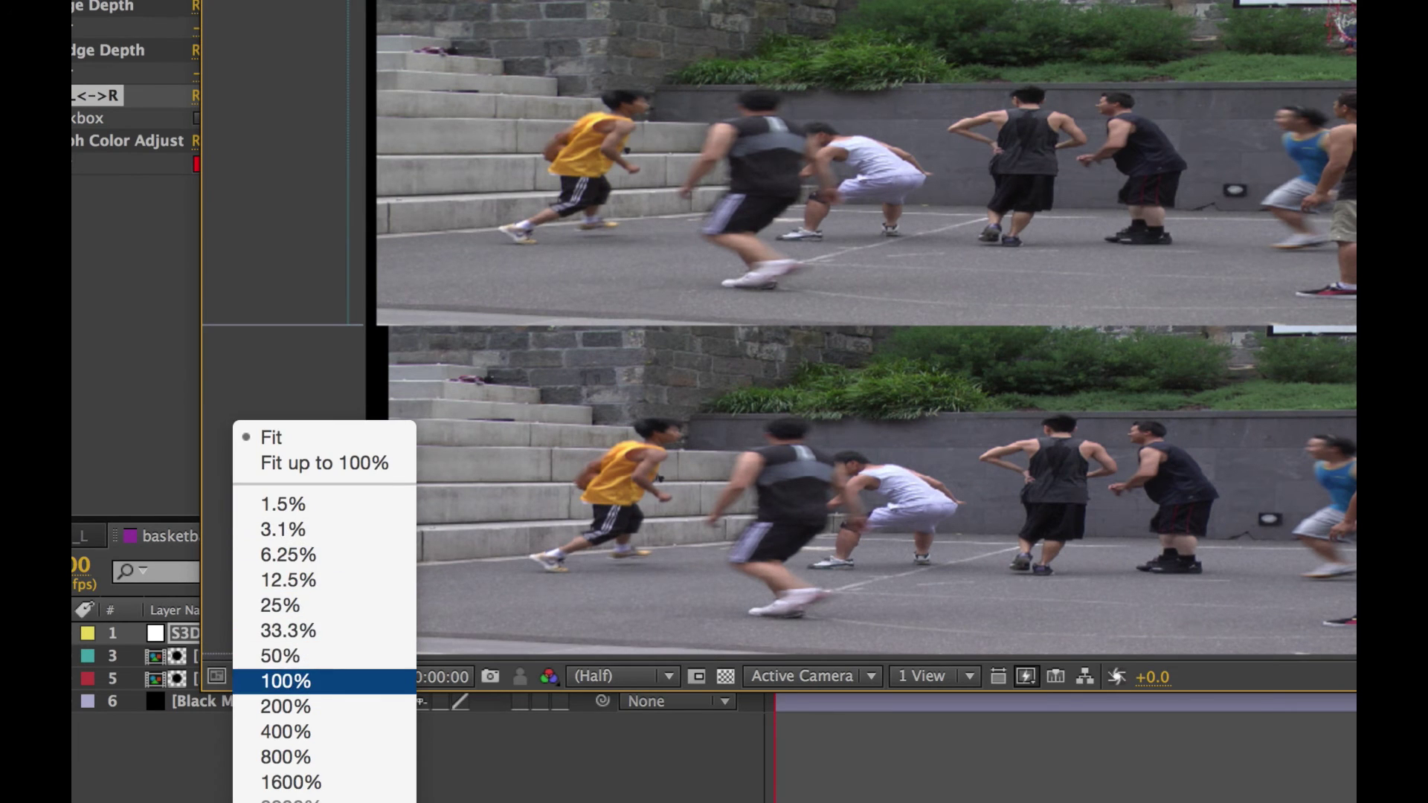
left_click(287, 679)
- Move the floating basketball_Stereo viewer onto the second display and enlarge it to fill that screen
left_click_drag(343, 169, 1356, 178)
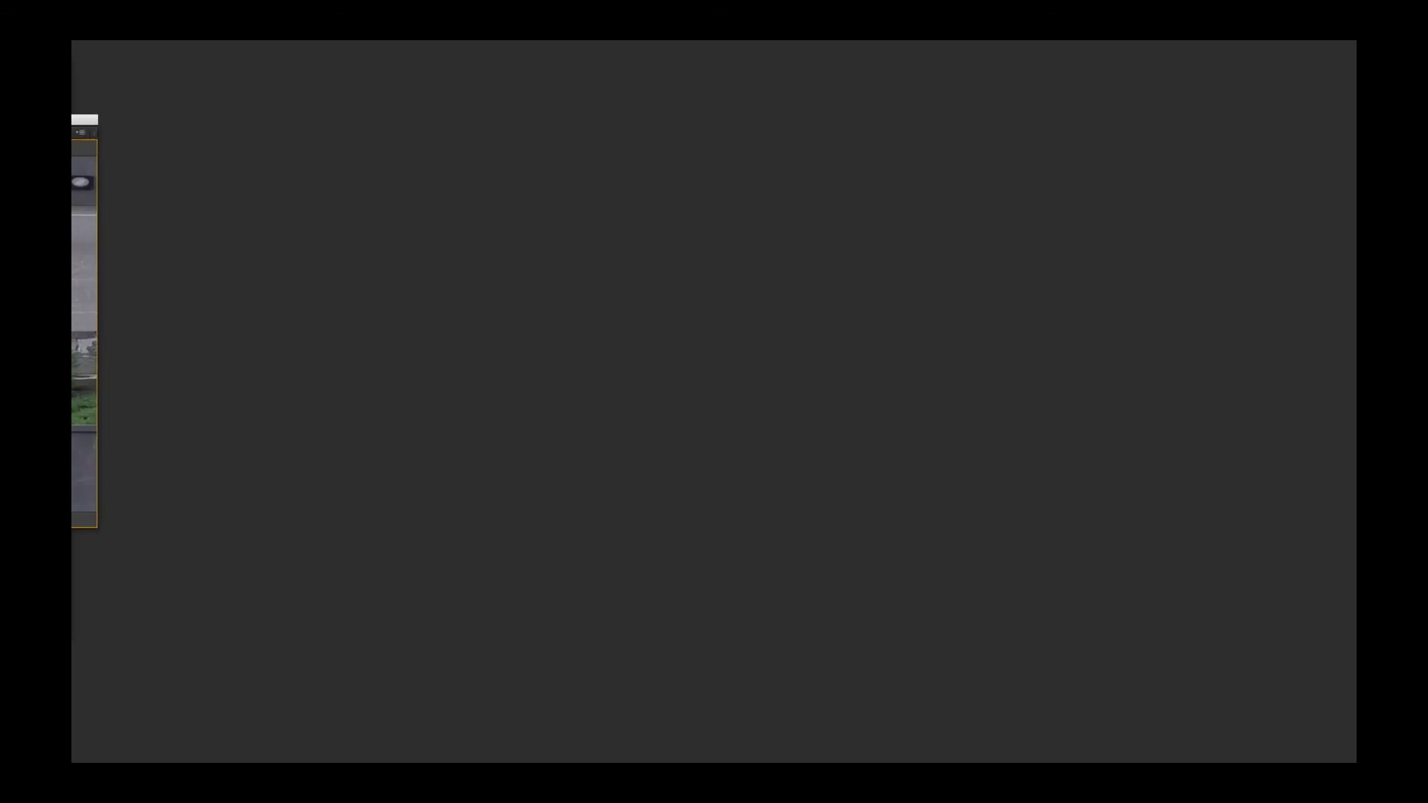
left_click_drag(72, 123, 548, 187)
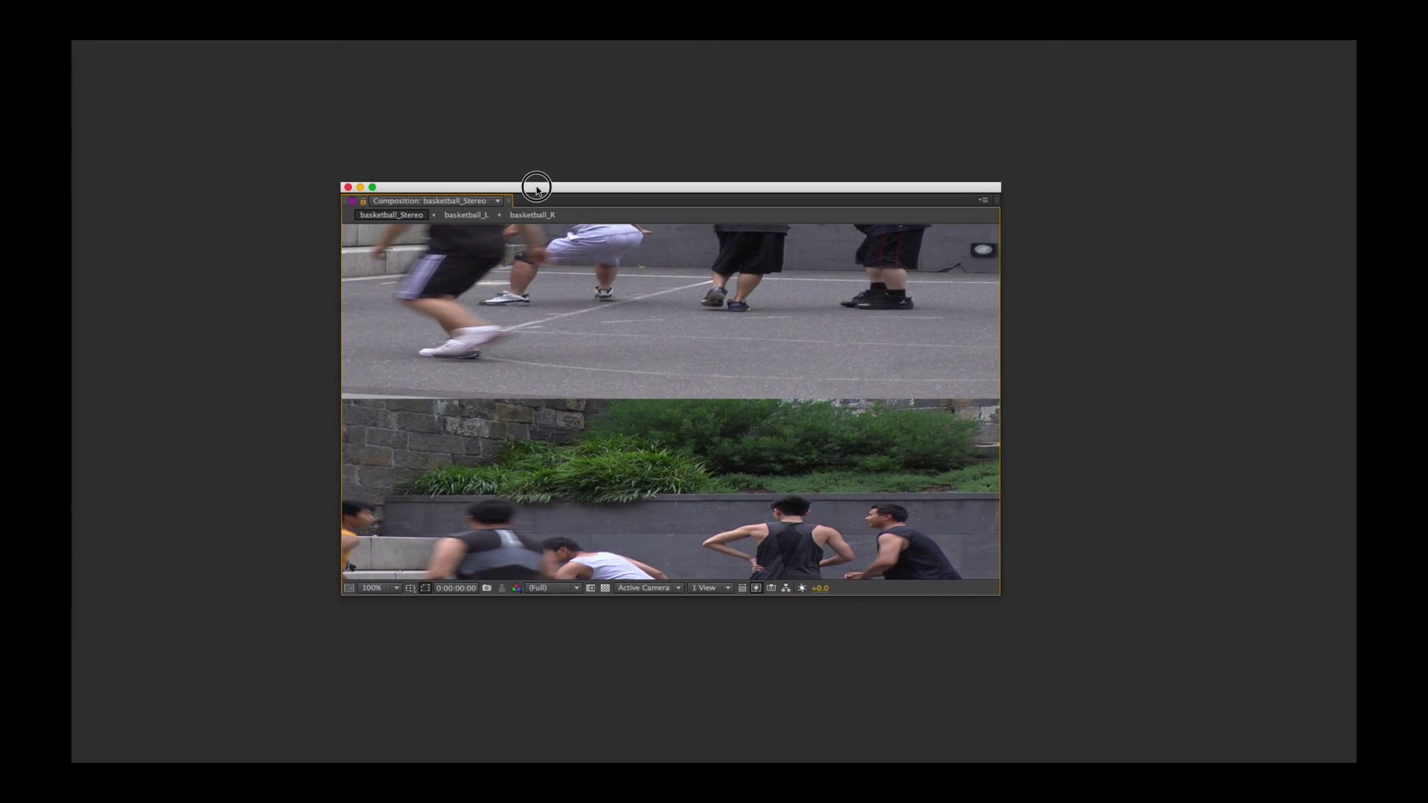
left_click(372, 187)
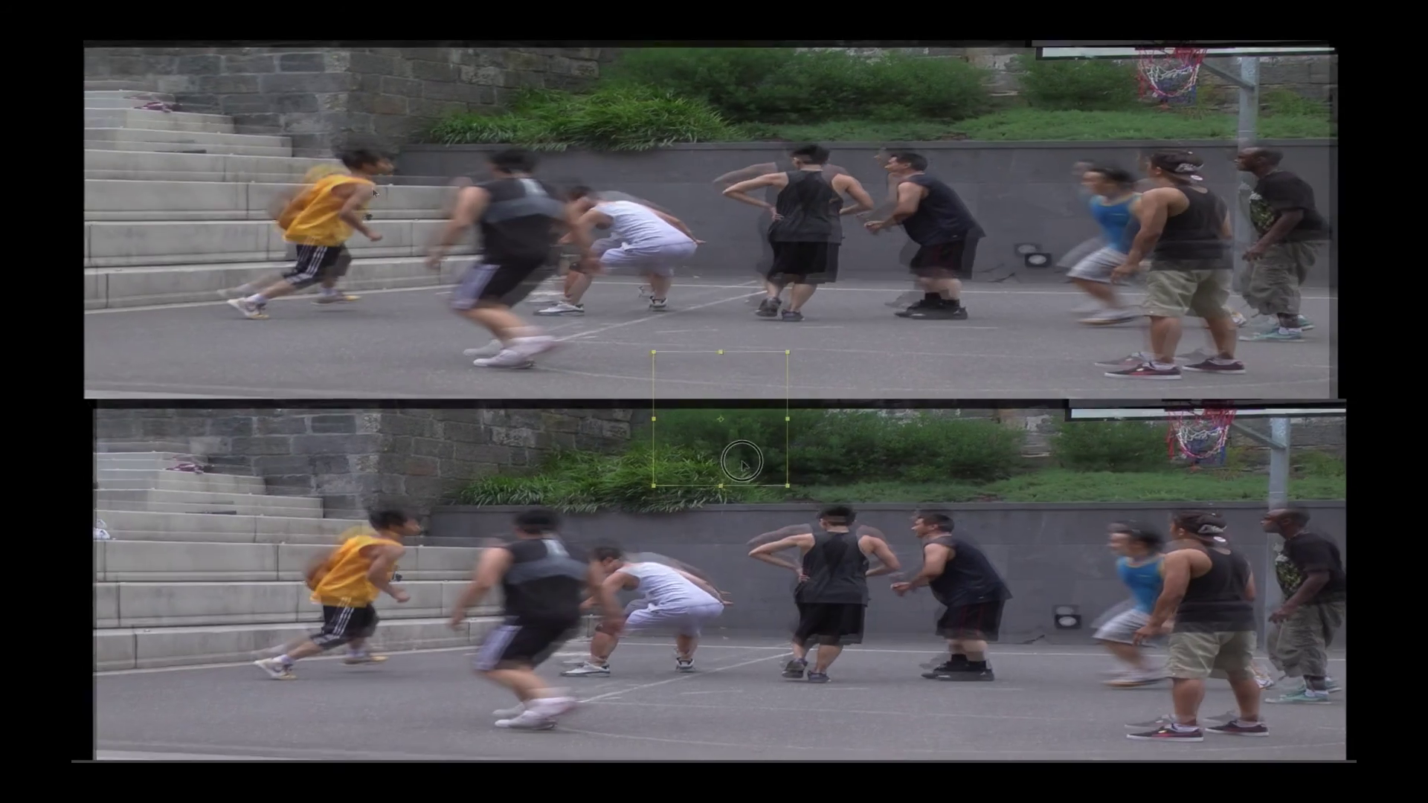
- Reposition and scale the S3D Settings layer in the enlarged viewer to adjust both eye images
left_click(723, 421)
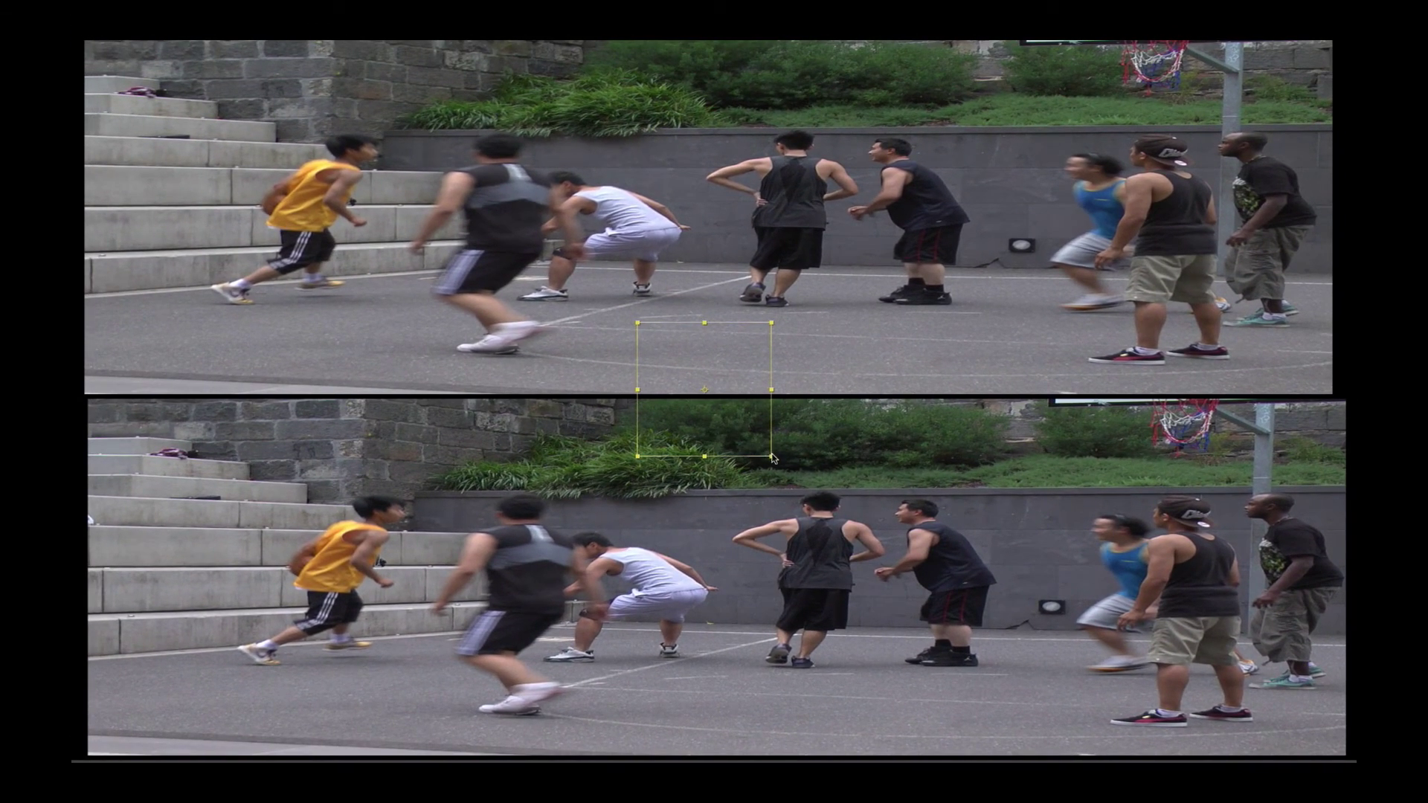
left_click_drag(769, 454, 682, 501)
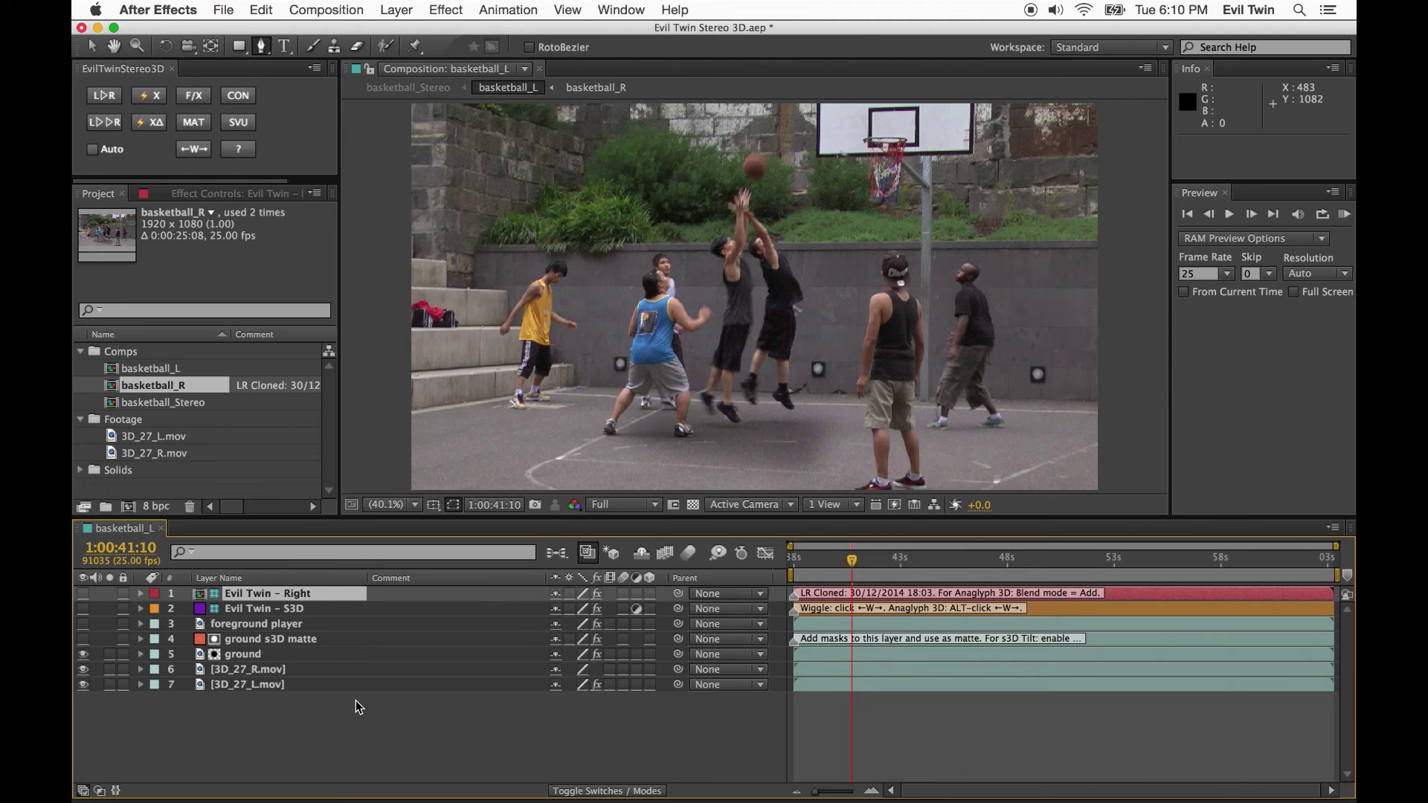
- Add the comment evil_wink to the 3D_27_R.mov layer, clone basketball_L to the right eye and open basketball_R
left_click(342, 670)
key("ctrl+space")
type("evil_wink")
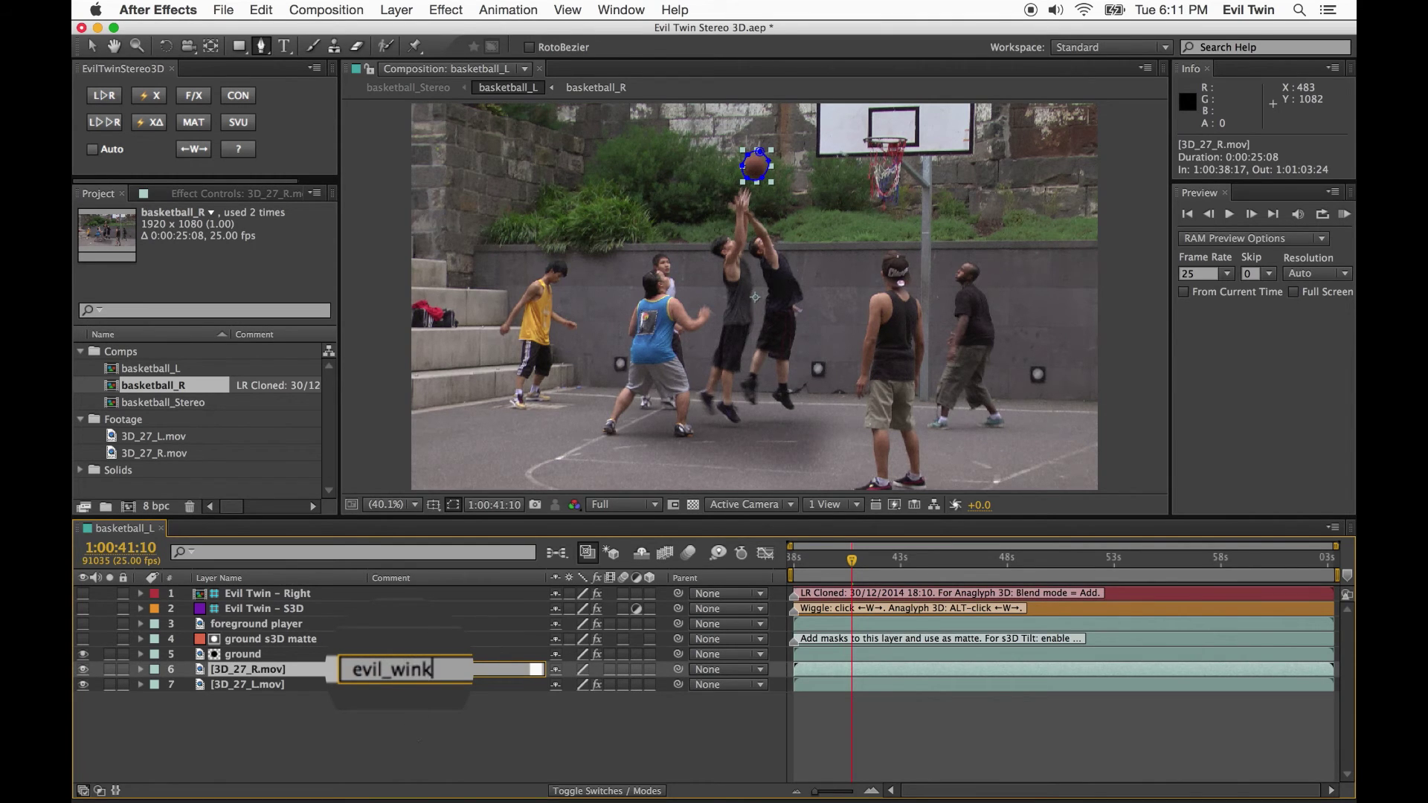
key("Return")
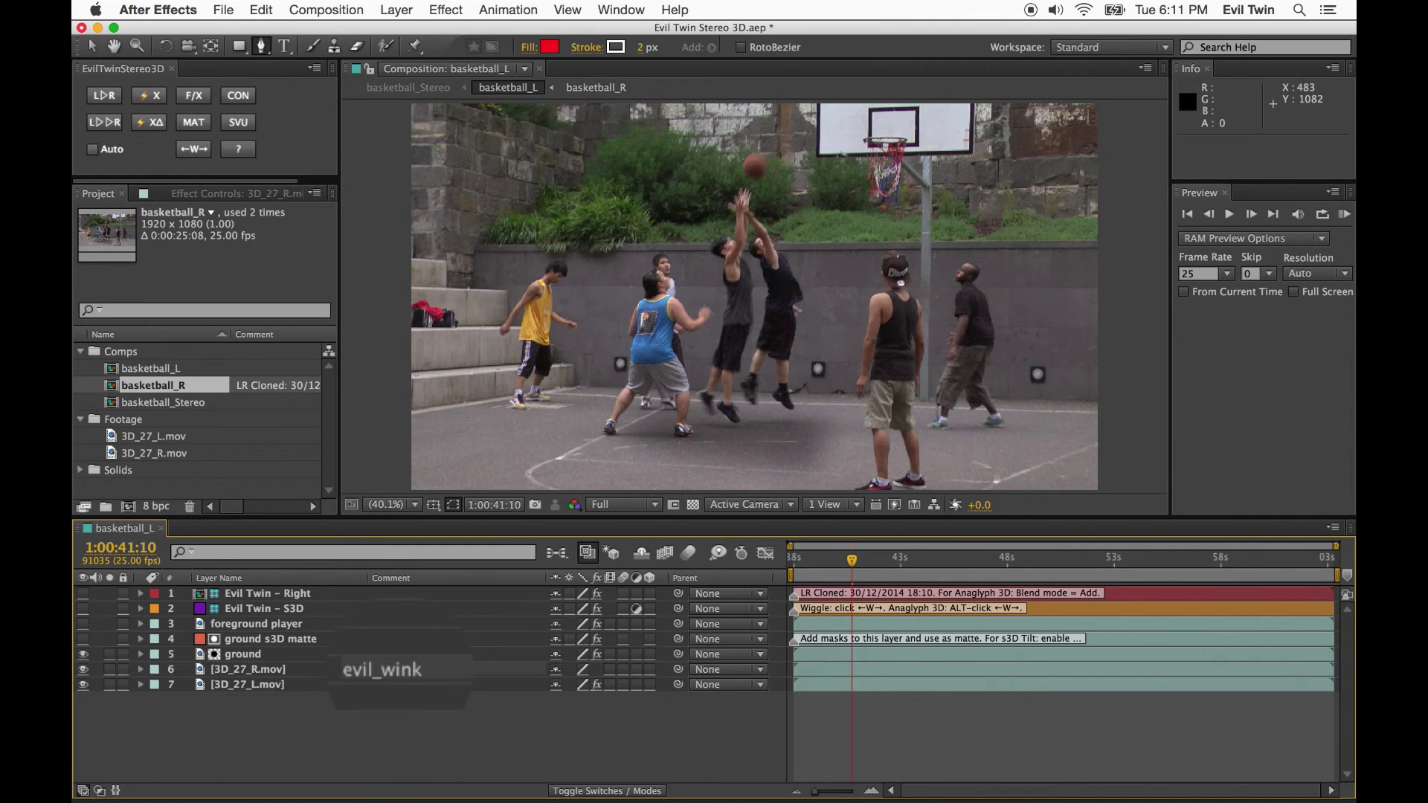
left_click(104, 95)
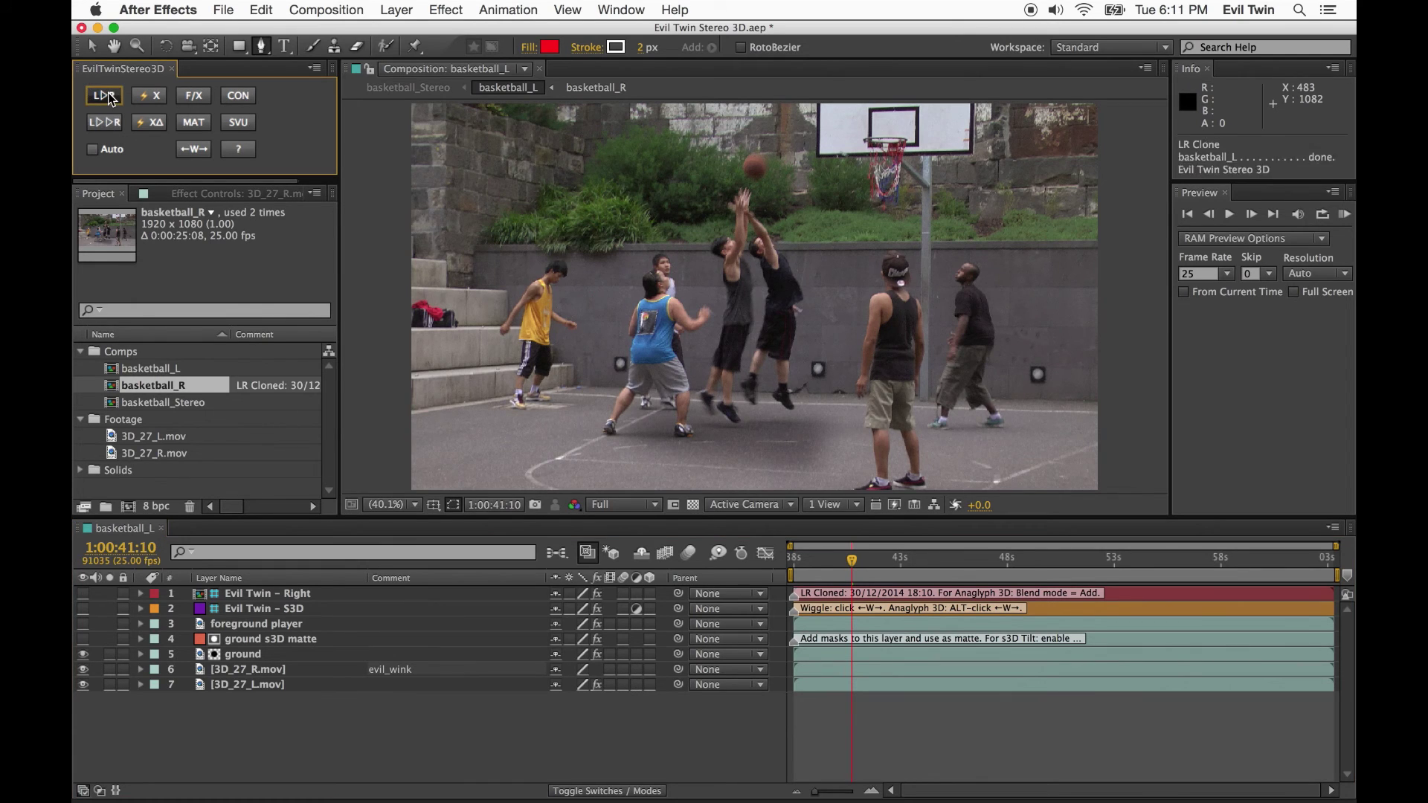
double_click(284, 595)
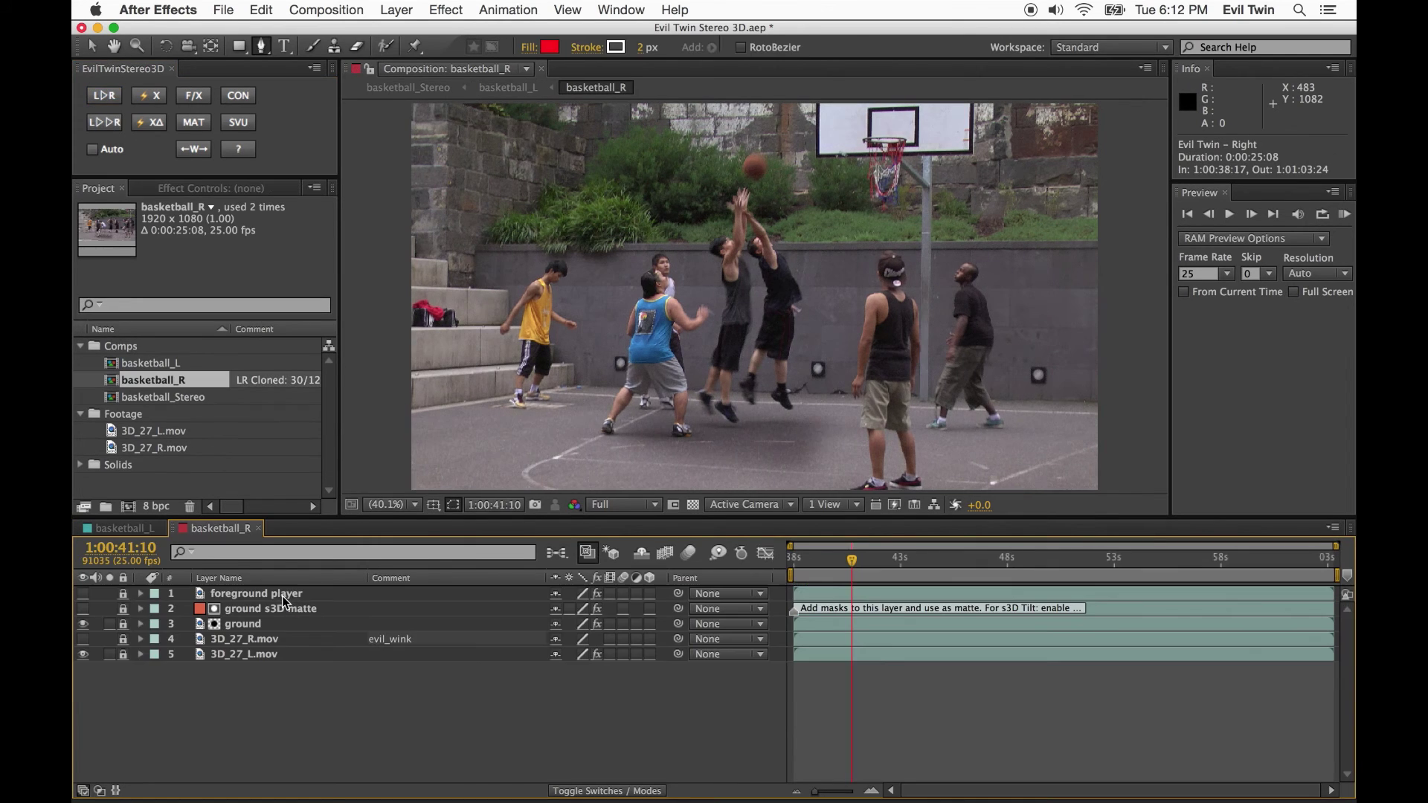
- Hide 3D_27_R.mov in basketball_L, clone the comp to the right eye again and reopen basketball_R
left_click(123, 529)
left_click(104, 95)
double_click(242, 595)
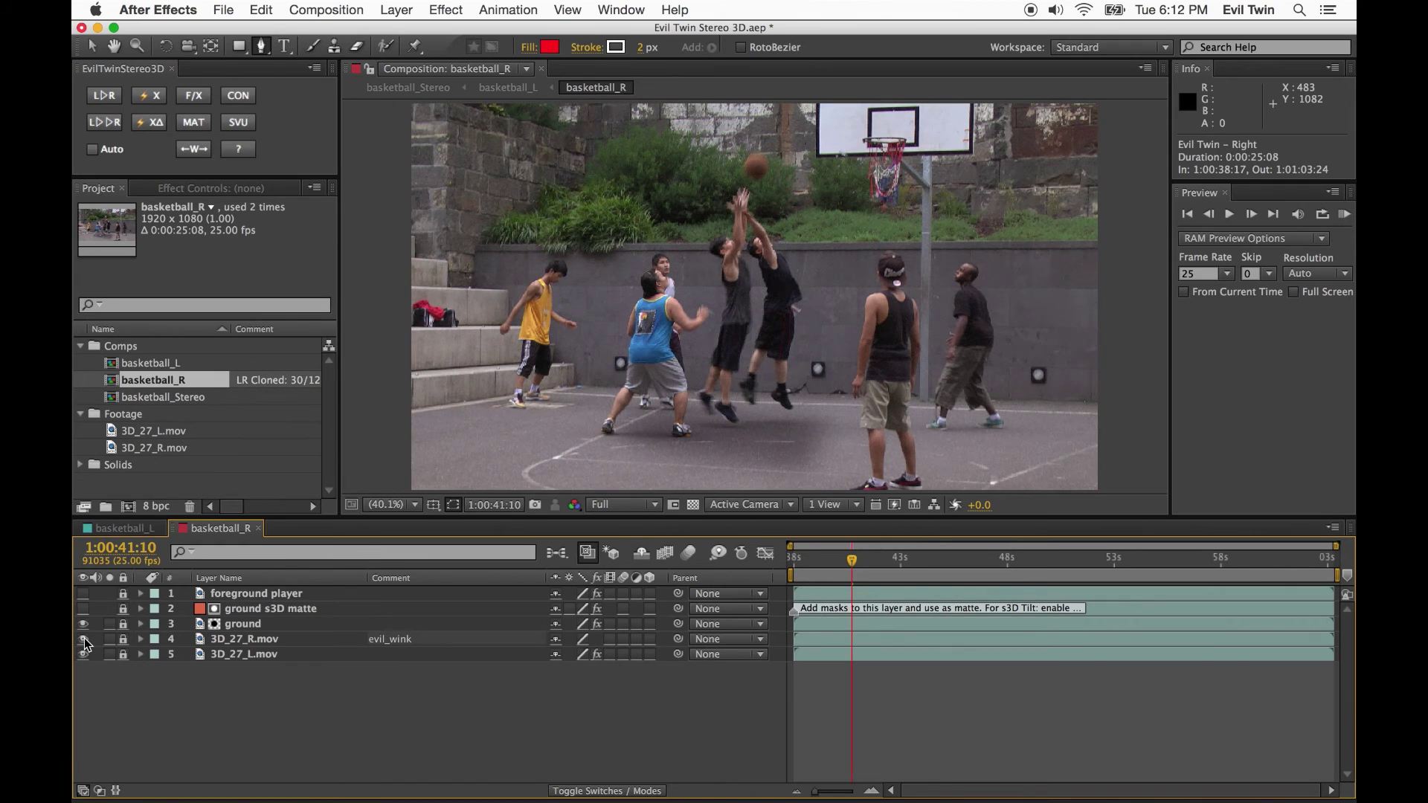
- Extend the 3D_27_R.mov comment in basketball_L to "evil_wink, no_evil" and clone the comp to the right eye again
left_click(122, 528)
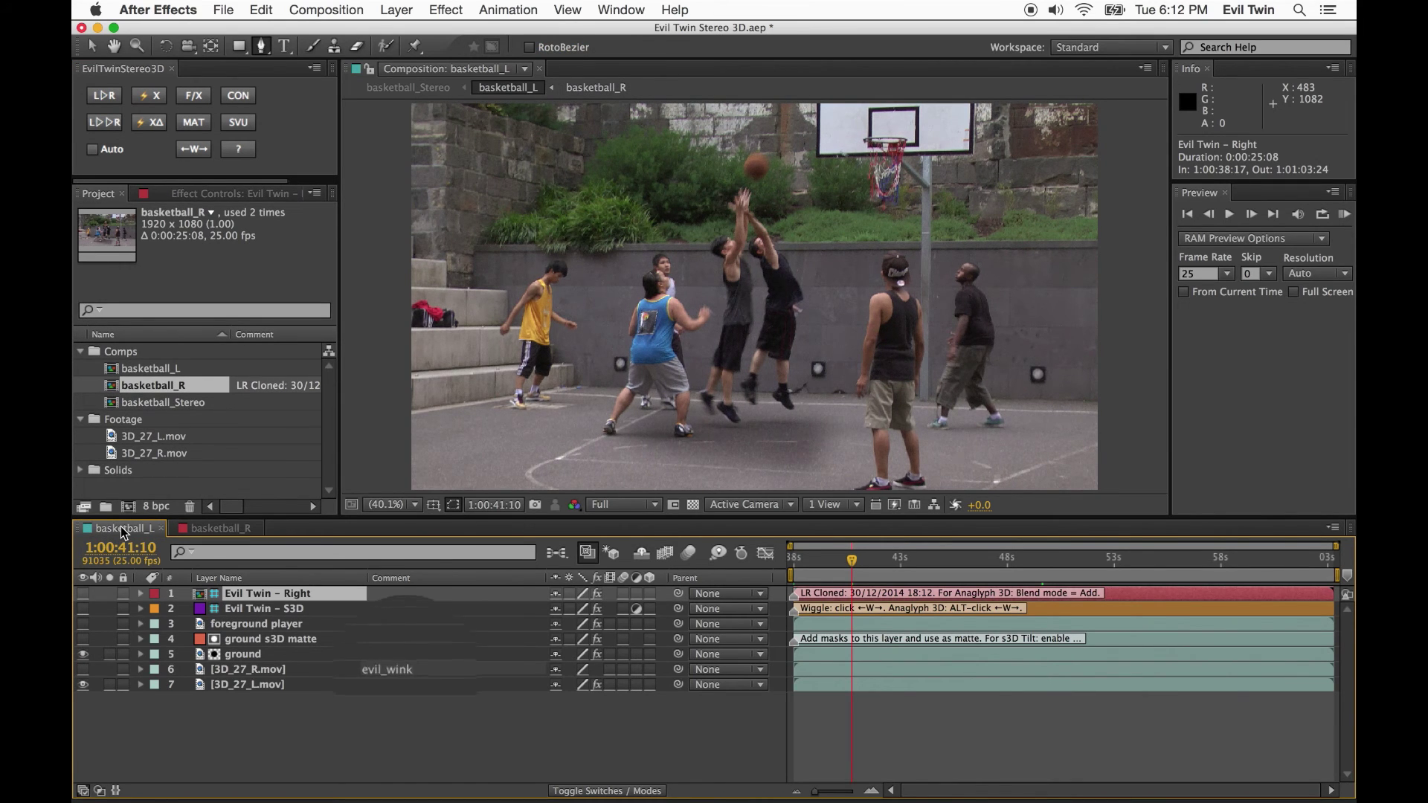
left_click(436, 671)
key("Right")
type(", no_evil")
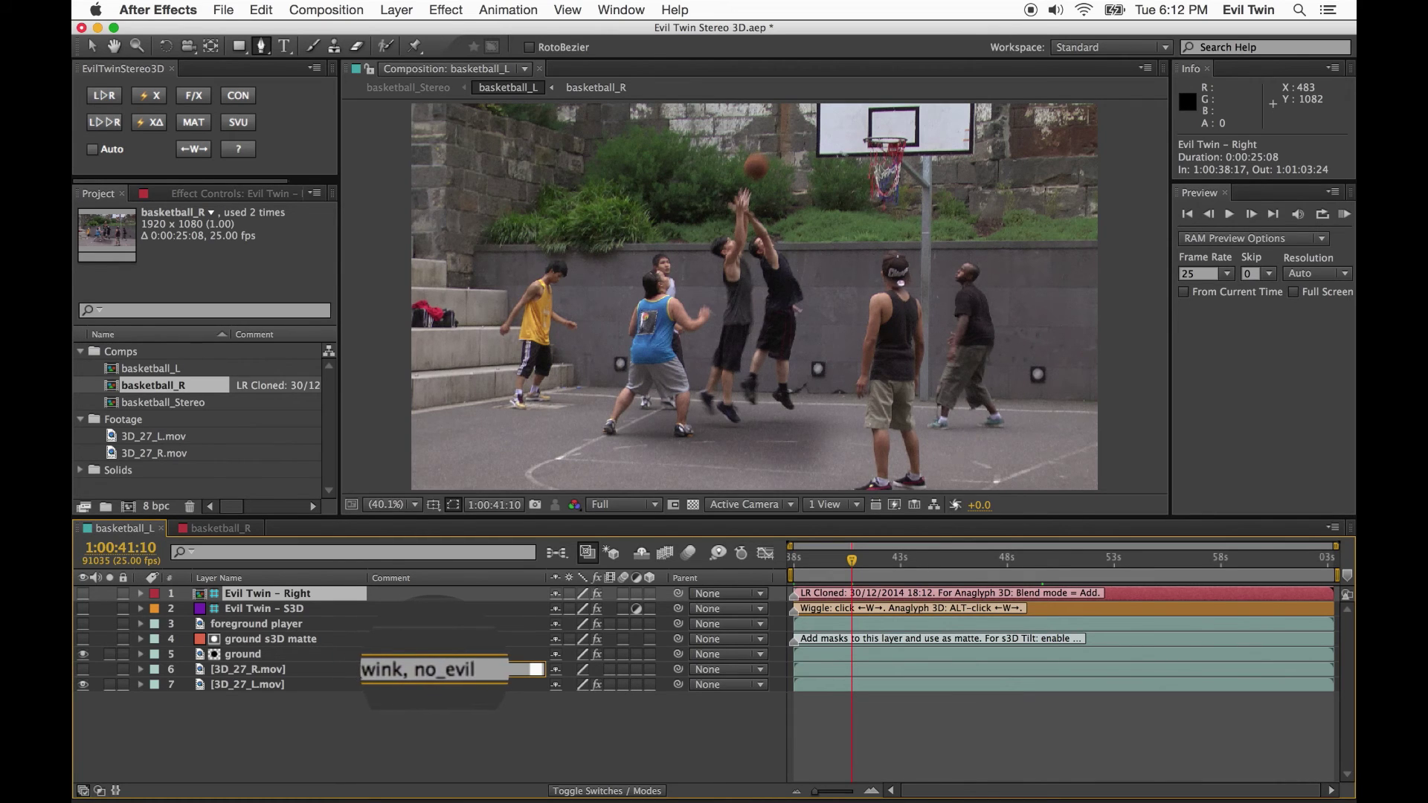
left_click(99, 97)
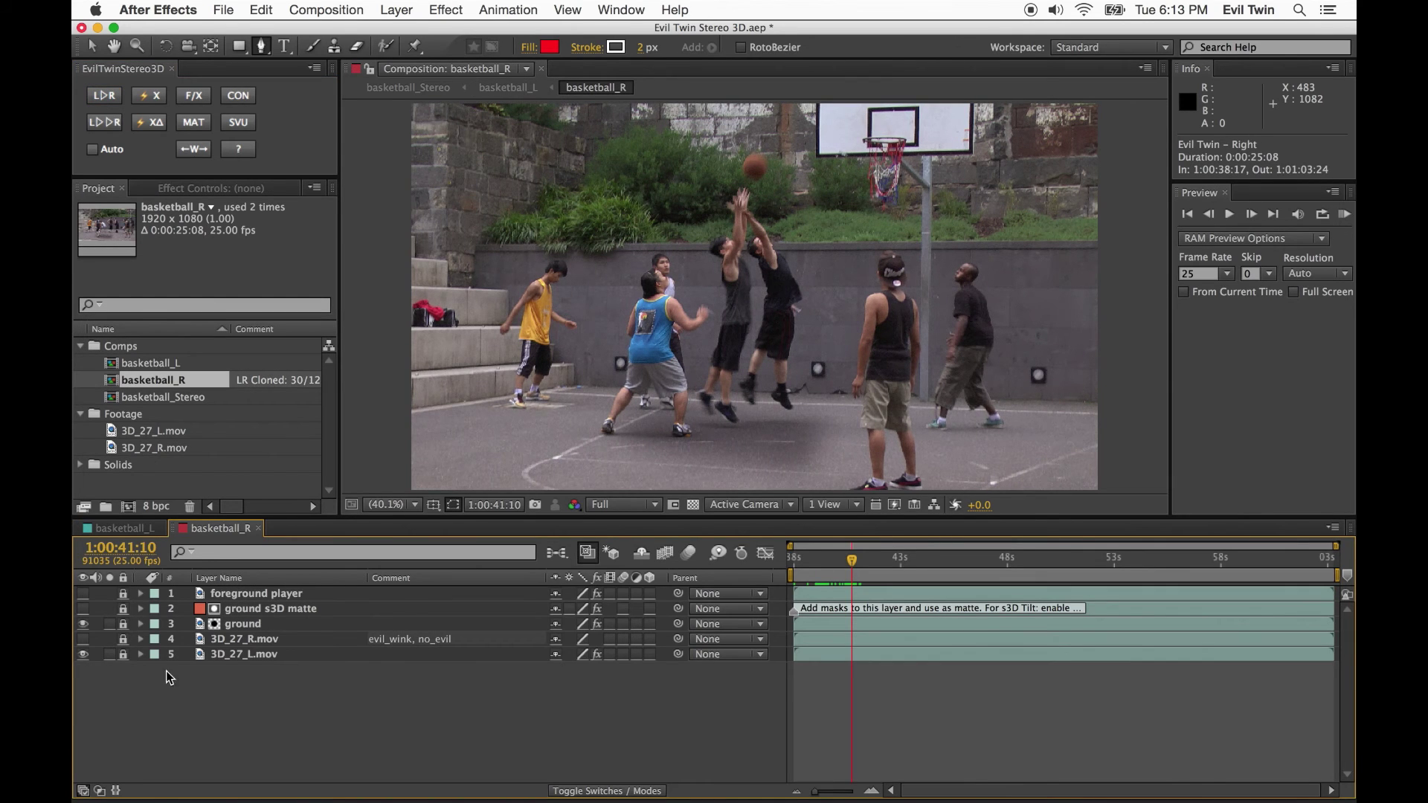
left_click(258, 528)
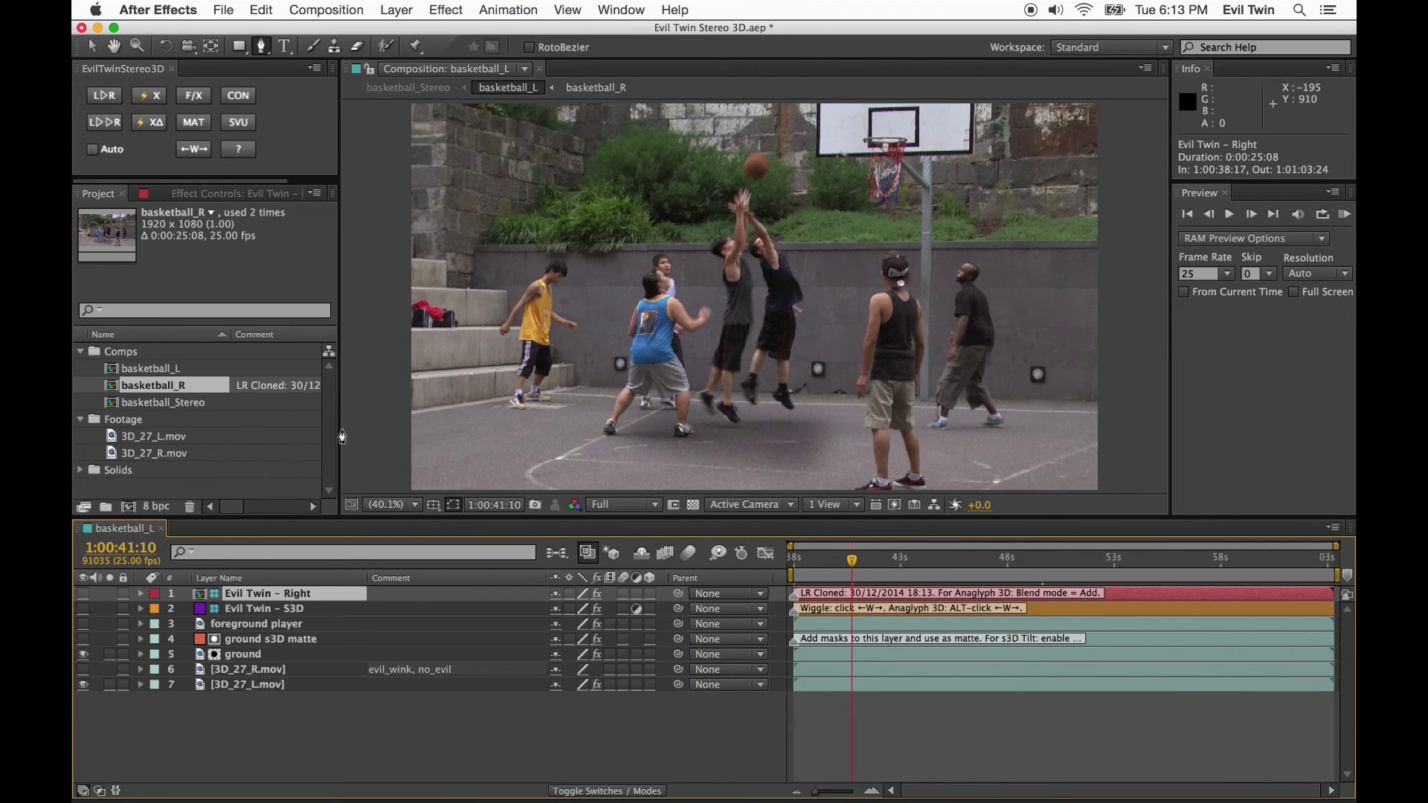
- Widen the Project panel, add the comment no_evil to the basketball_L comp and run the left-to-right clone on it
left_click_drag(340, 429, 409, 424)
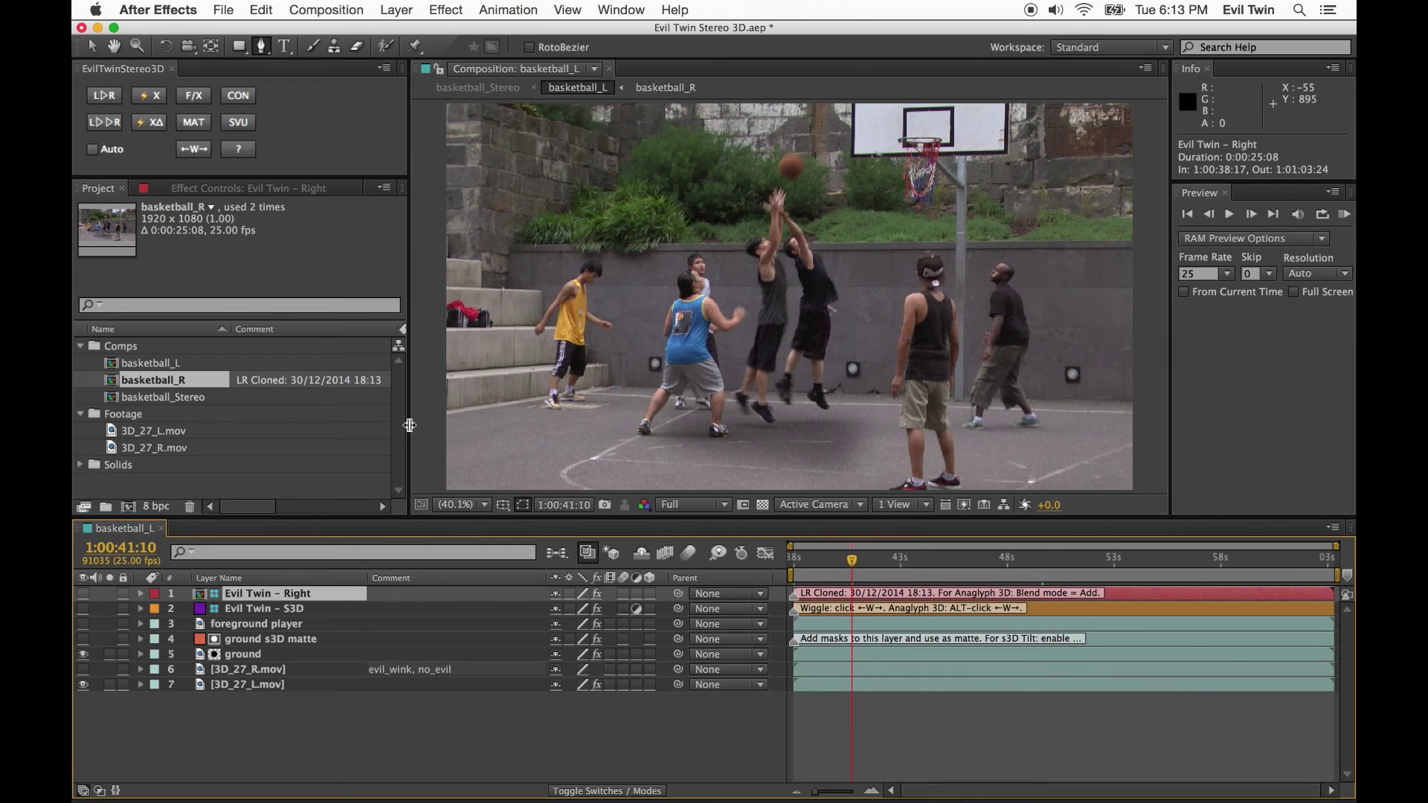
left_click(322, 379)
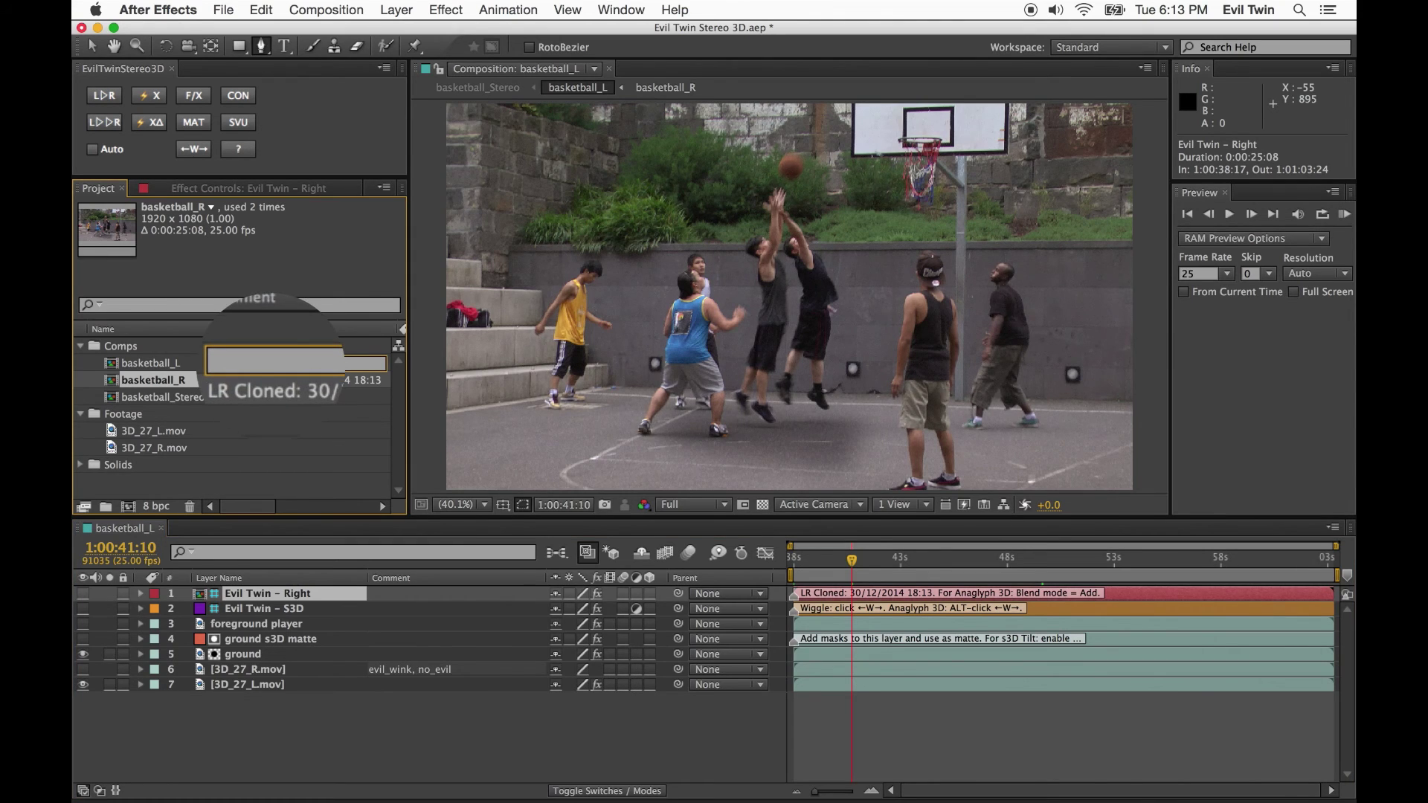
type("no_evil")
left_click(364, 709)
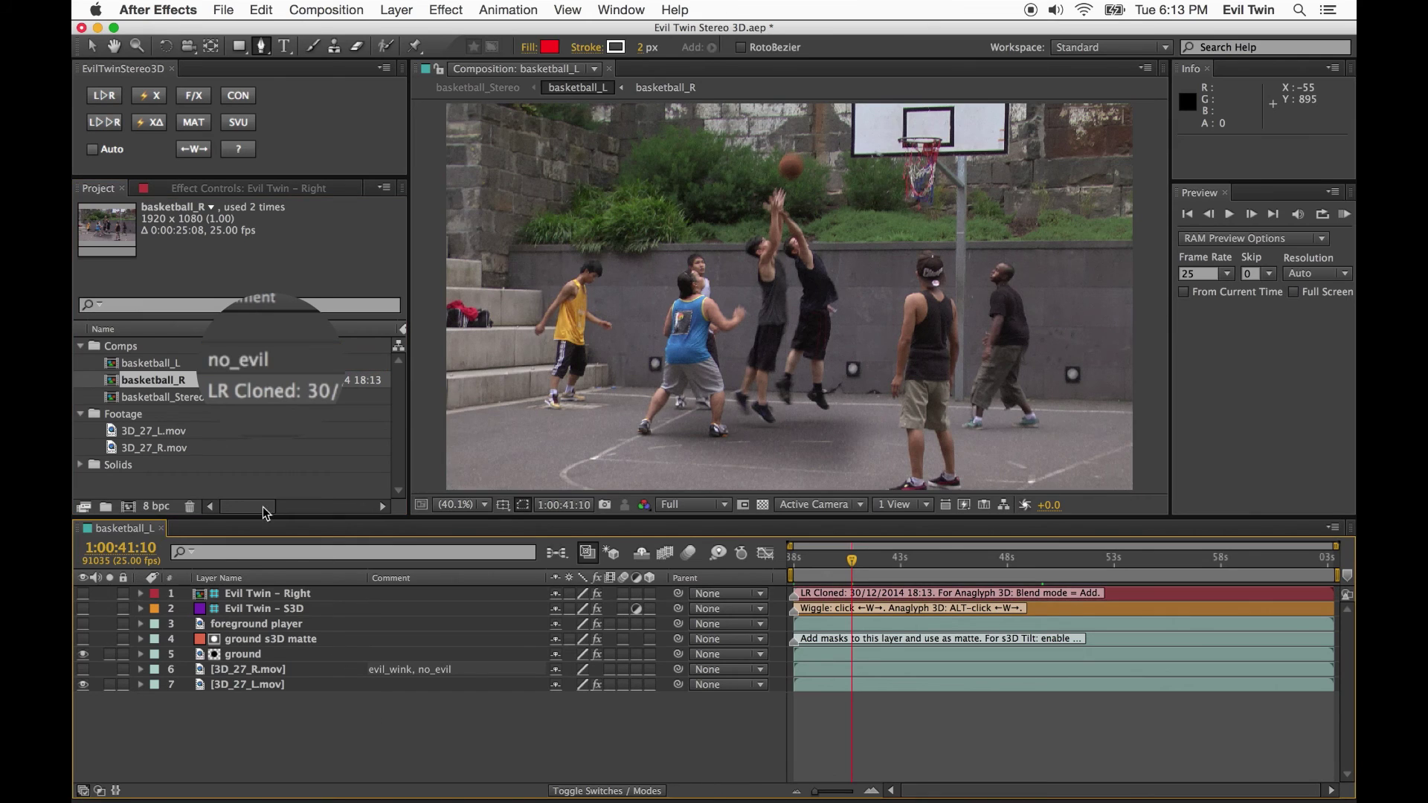
left_click(149, 366)
left_click(105, 95)
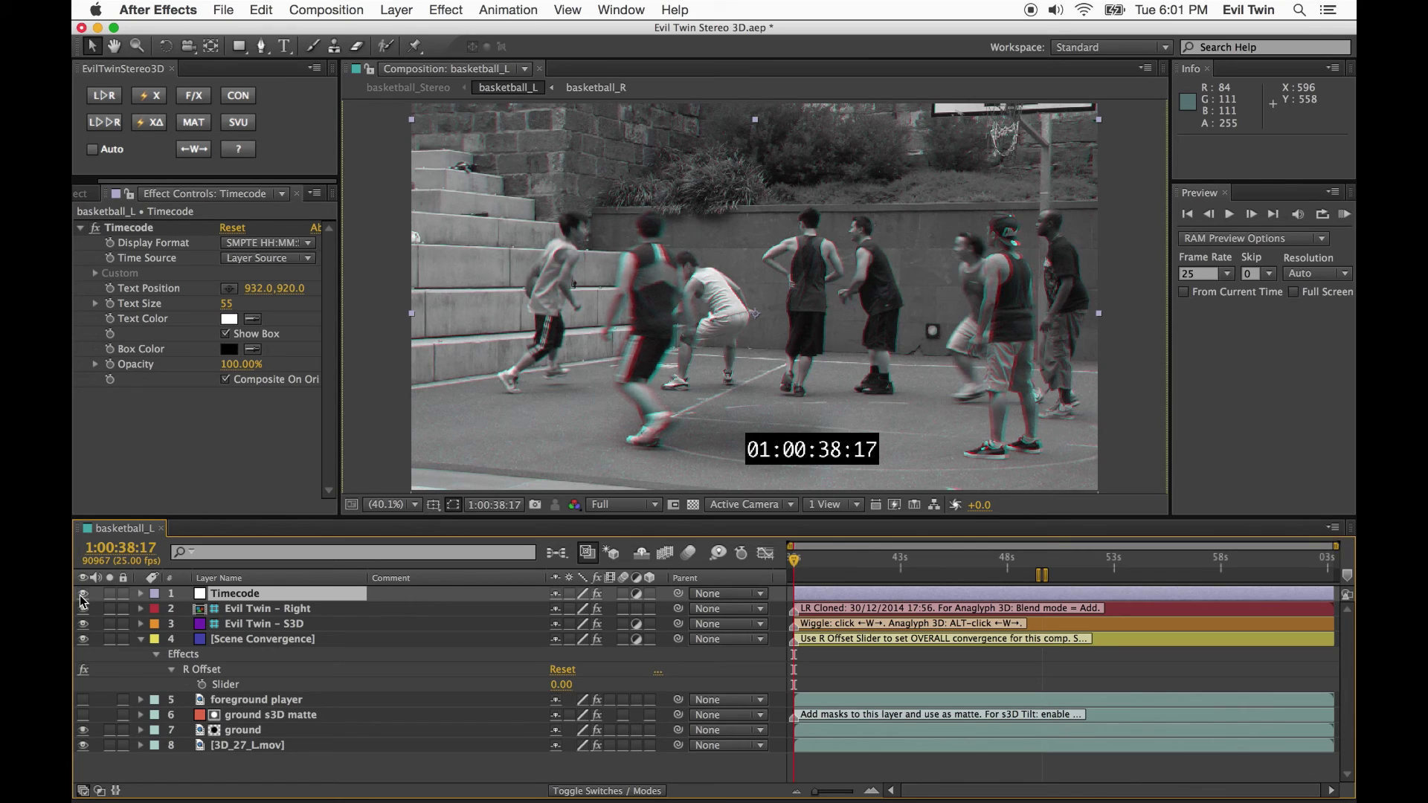
- Clone basketball_L to the right eye and set the Scene Convergence R Offset slider to -19
left_click(82, 594)
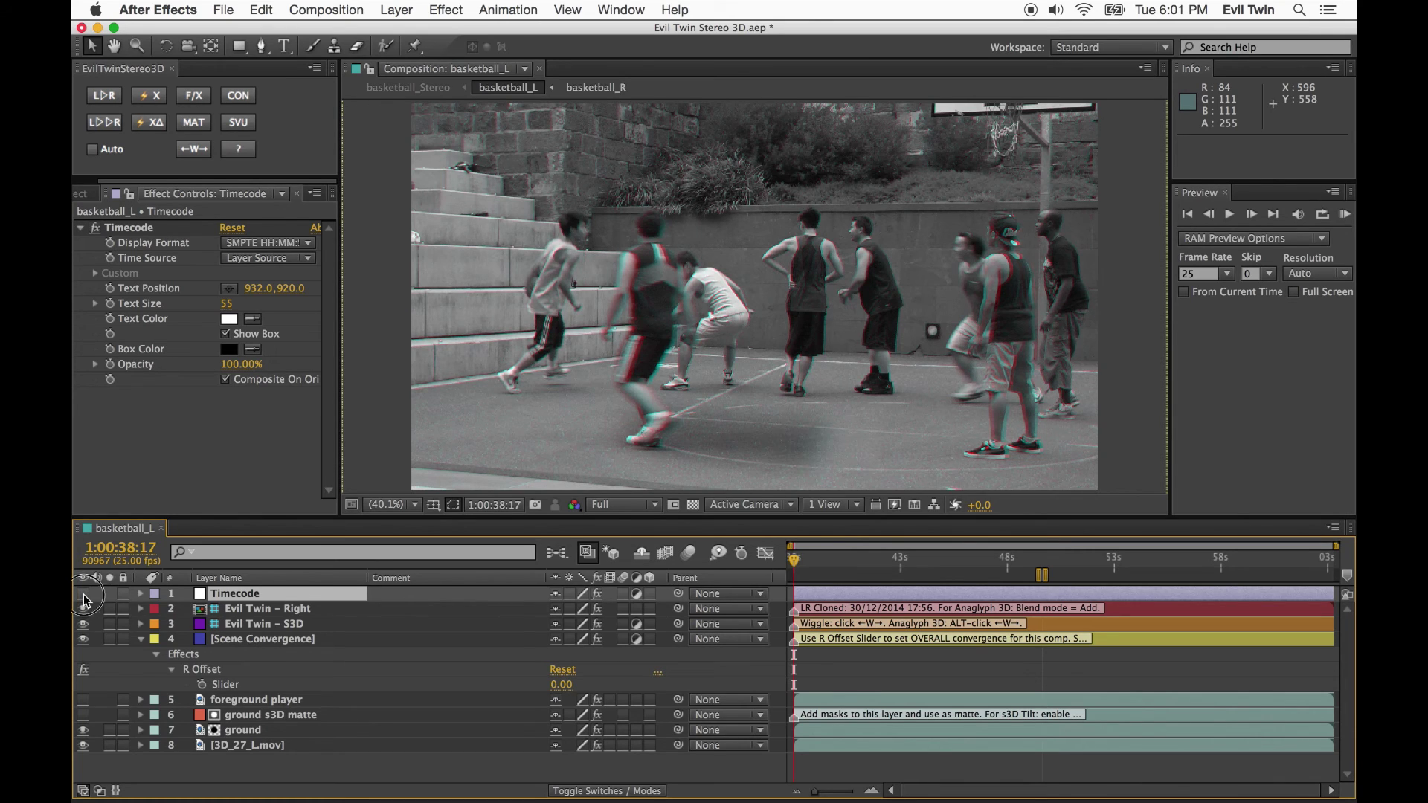
left_click(83, 595)
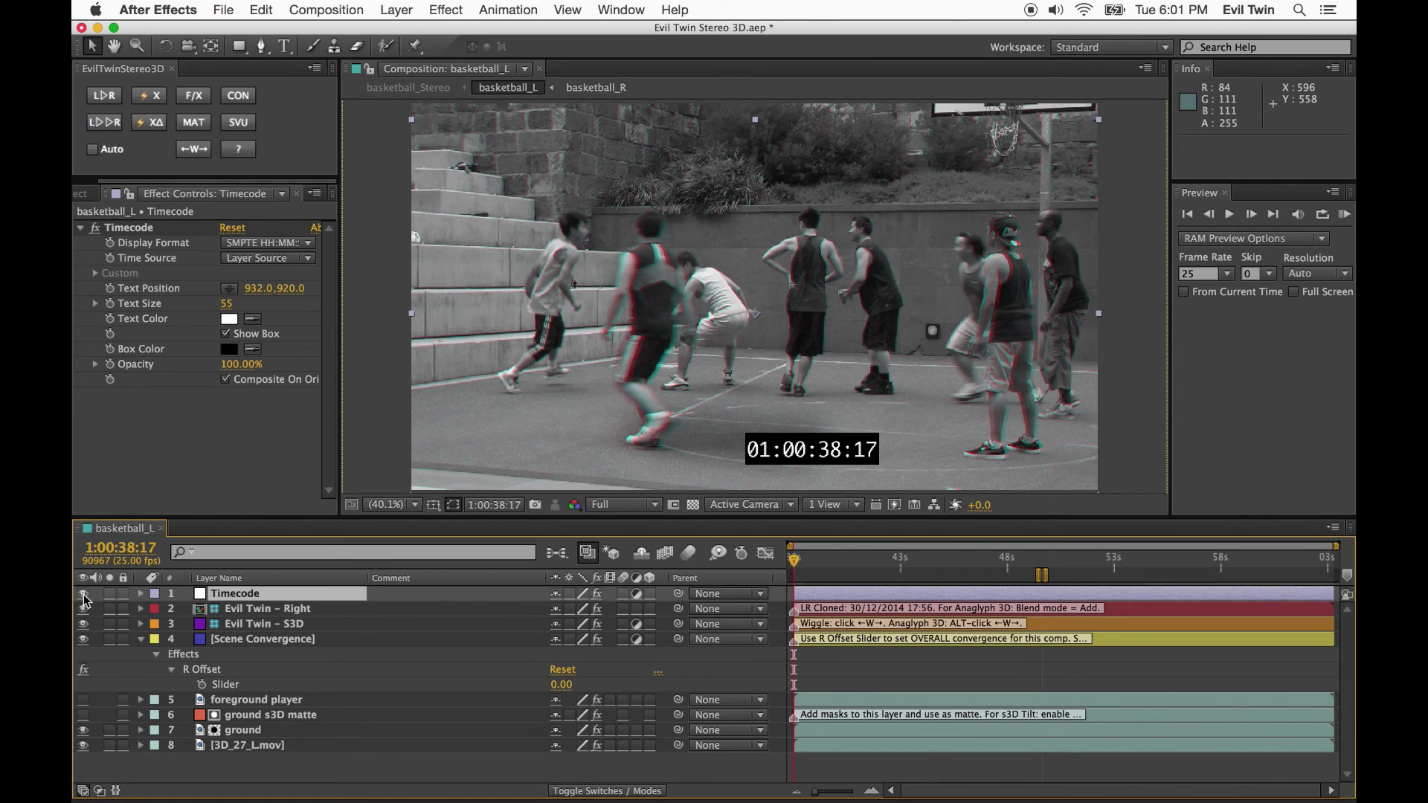
left_click(110, 98)
left_click_drag(561, 670, 548, 678)
left_click_drag(904, 396, 914, 391)
- Add the comment evil_up to the Timecode layer and clone basketball_L to the right eye again
left_click_drag(521, 693, 513, 690)
type("e")
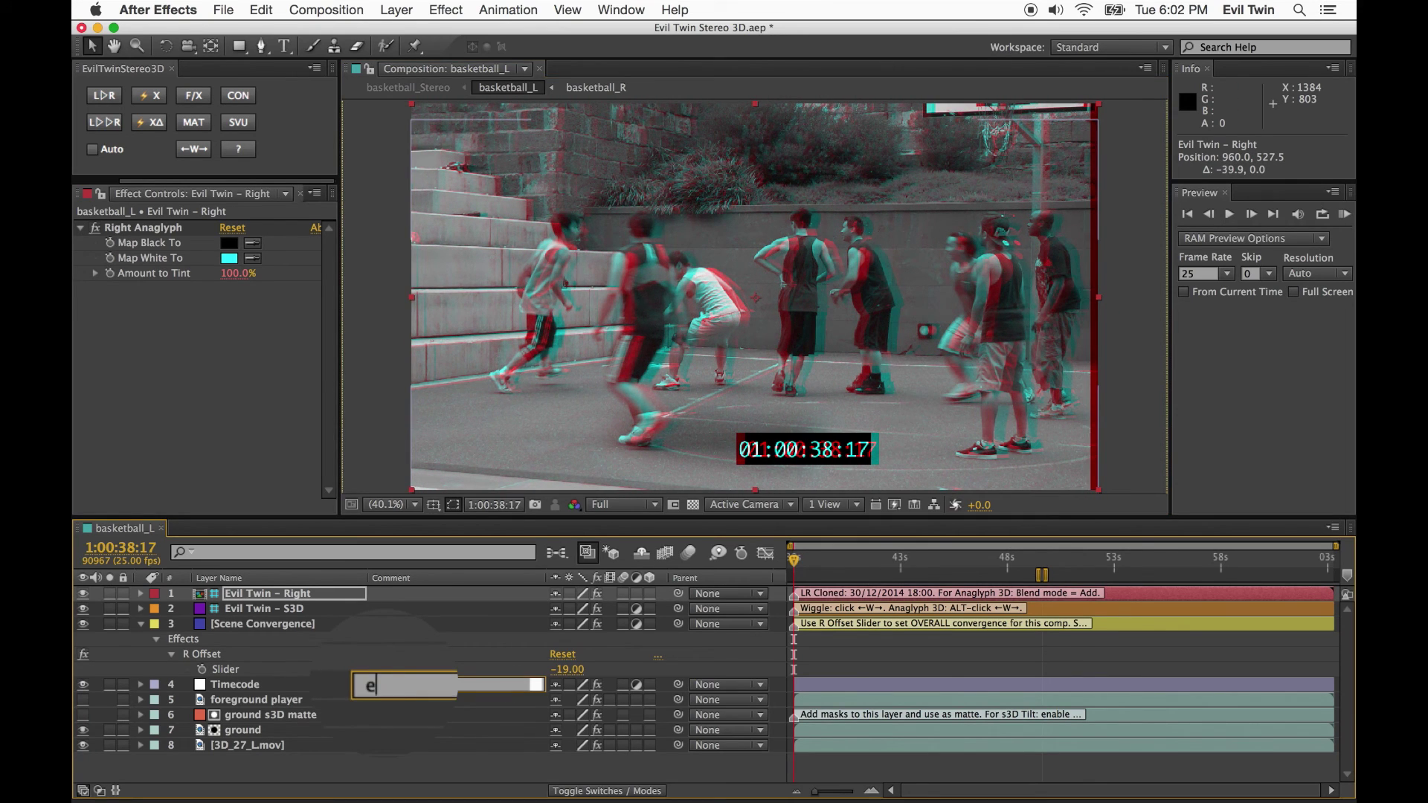
type("vil_up")
left_click(446, 758)
left_click(104, 95)
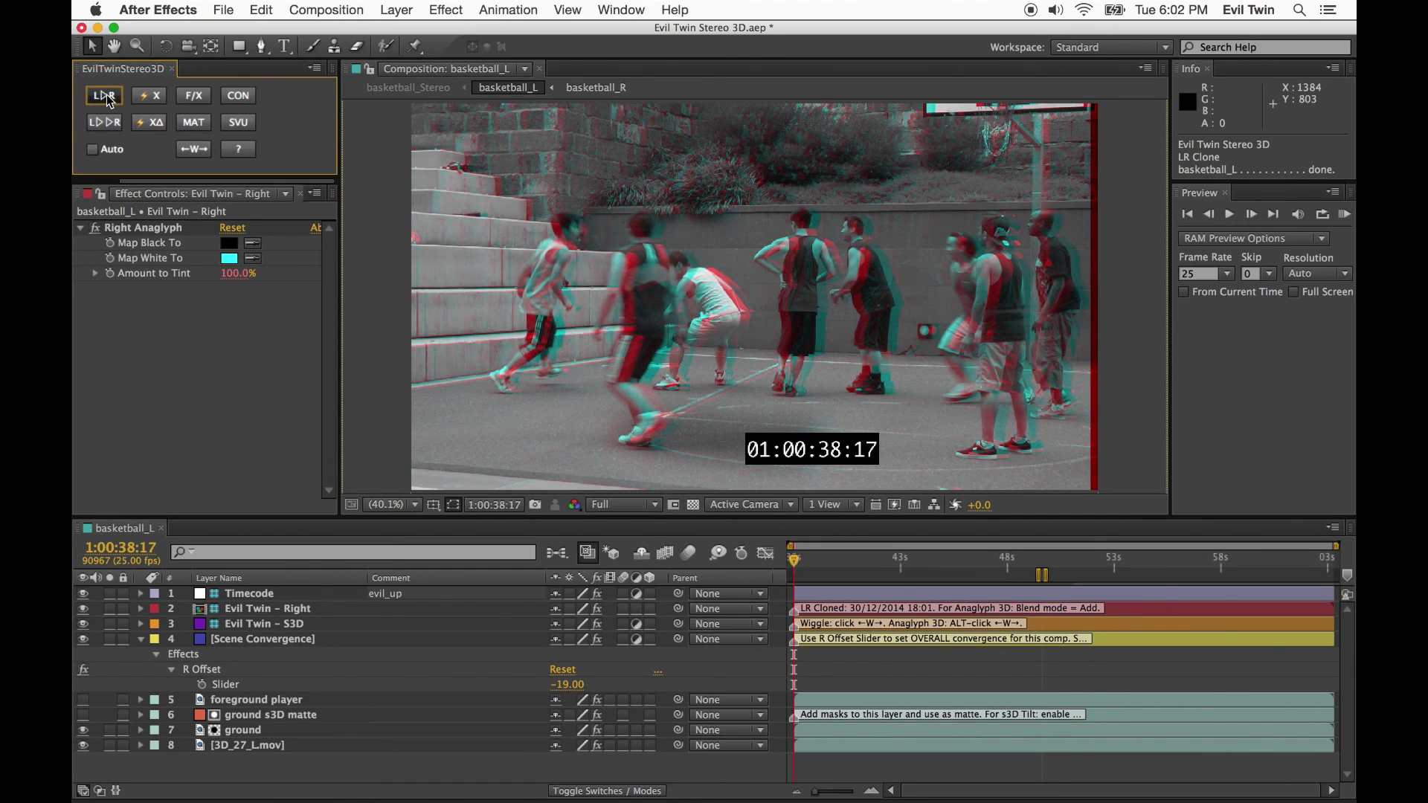
left_click(1118, 610)
left_click_drag(971, 390, 983, 386)
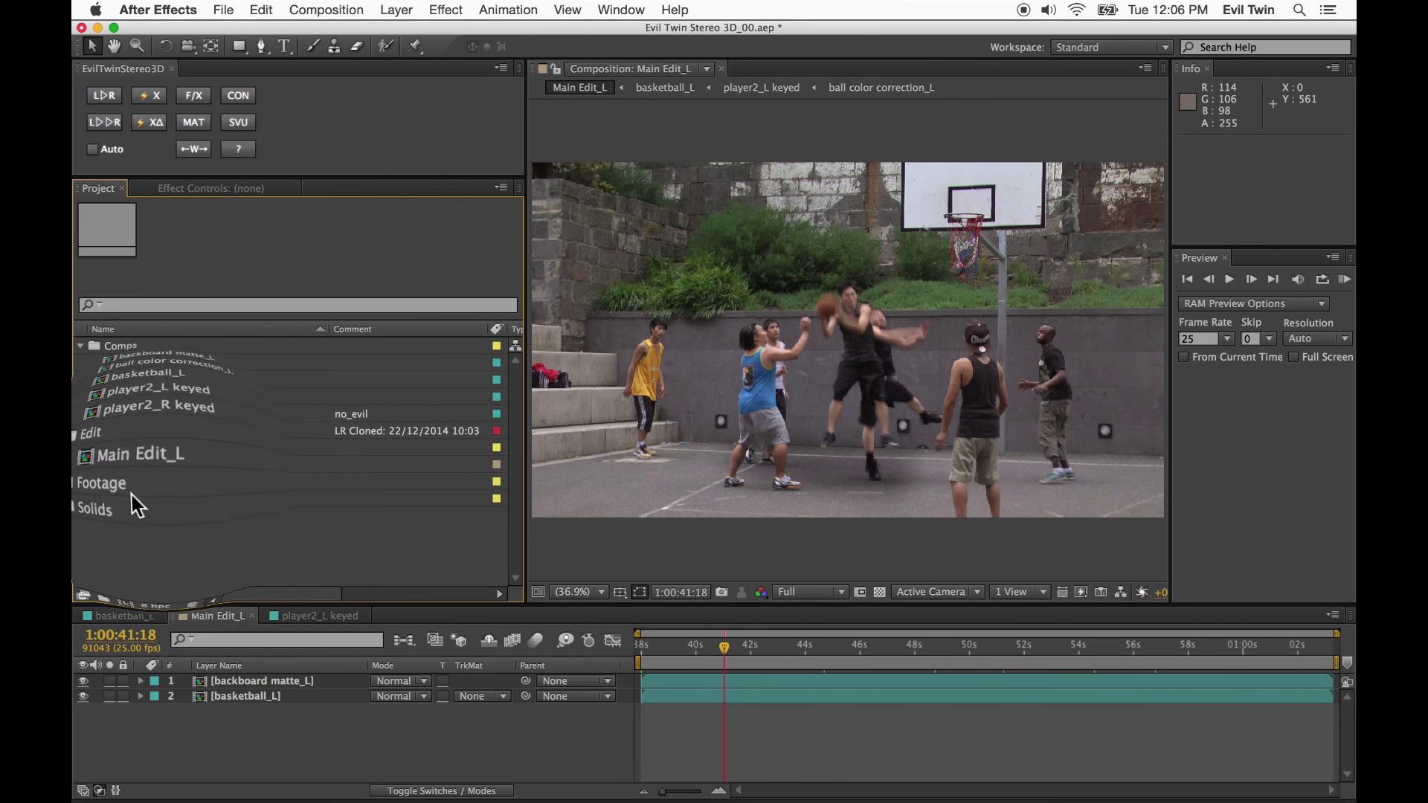
- Run the LR Deep Clone on the Main Edit_L comp, and select the player2_L keyed and player2_R keyed comps
left_click(162, 466)
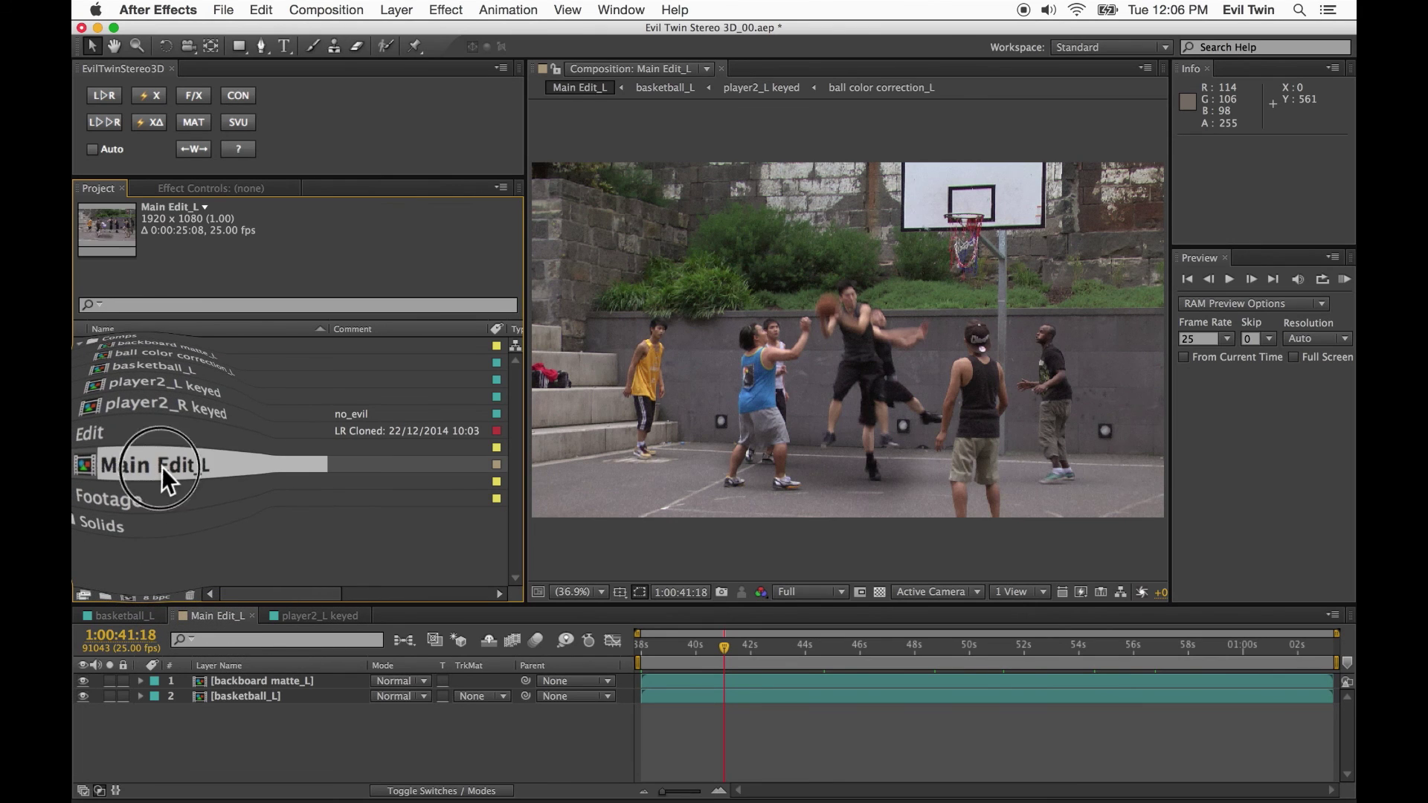
left_click(115, 121)
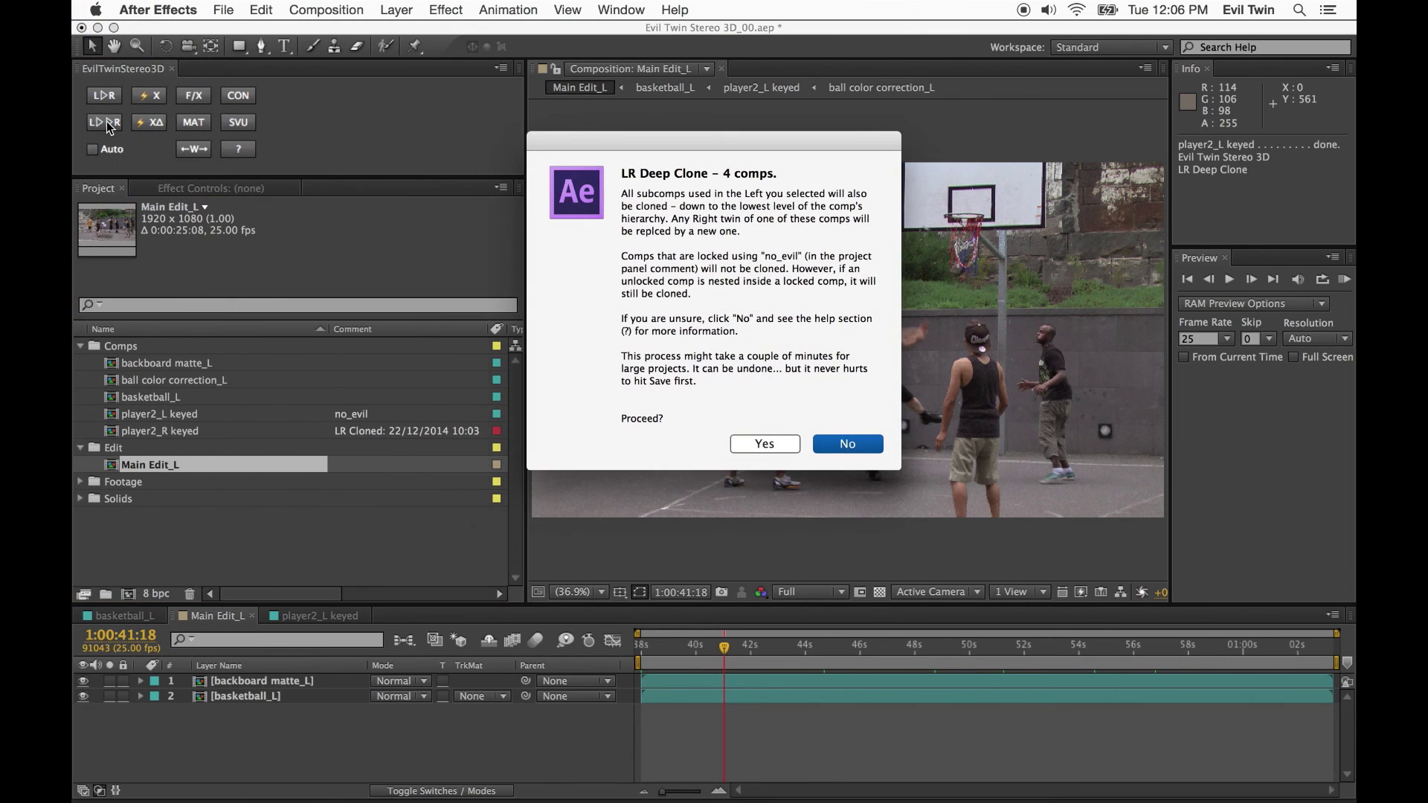
left_click(779, 444)
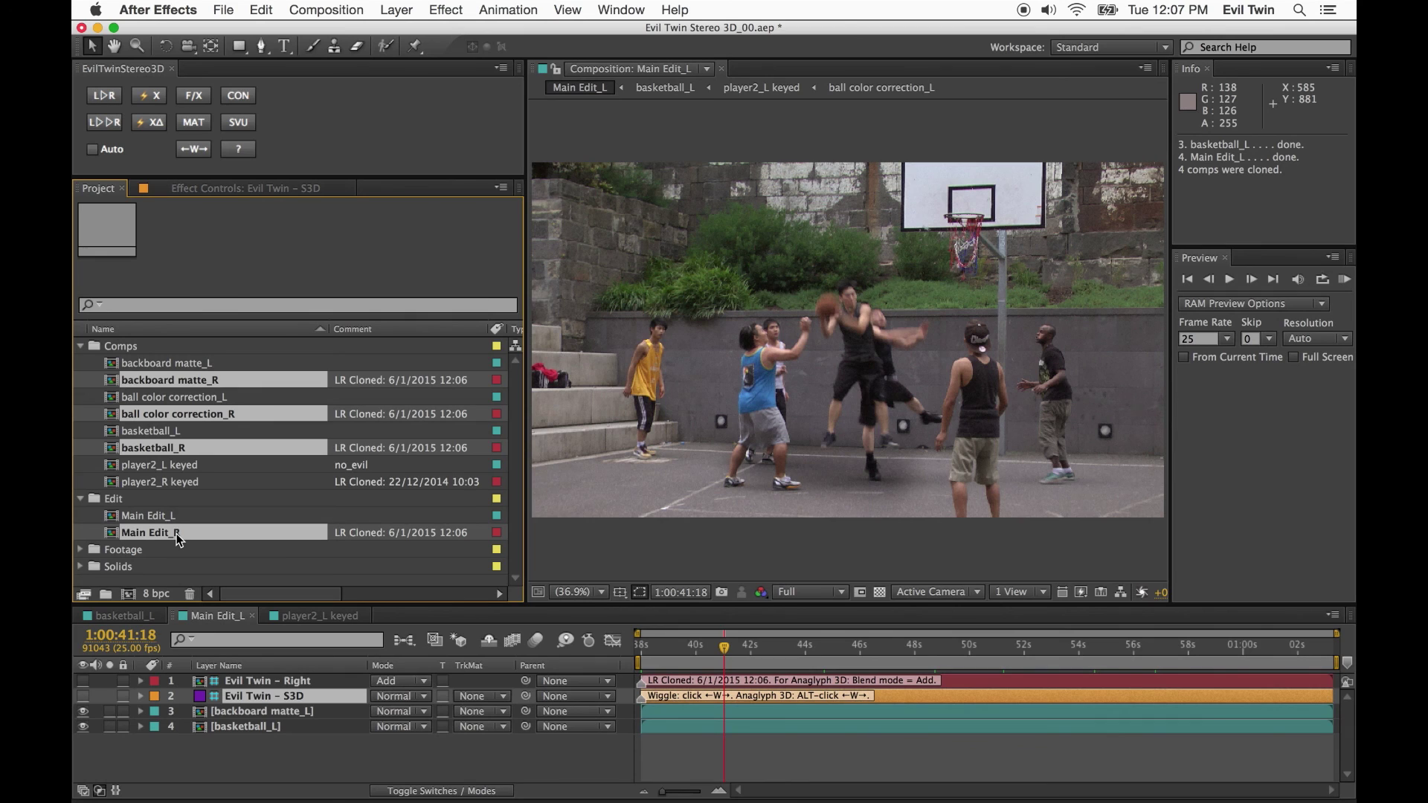
left_click(173, 465)
left_click(172, 481, "shift")
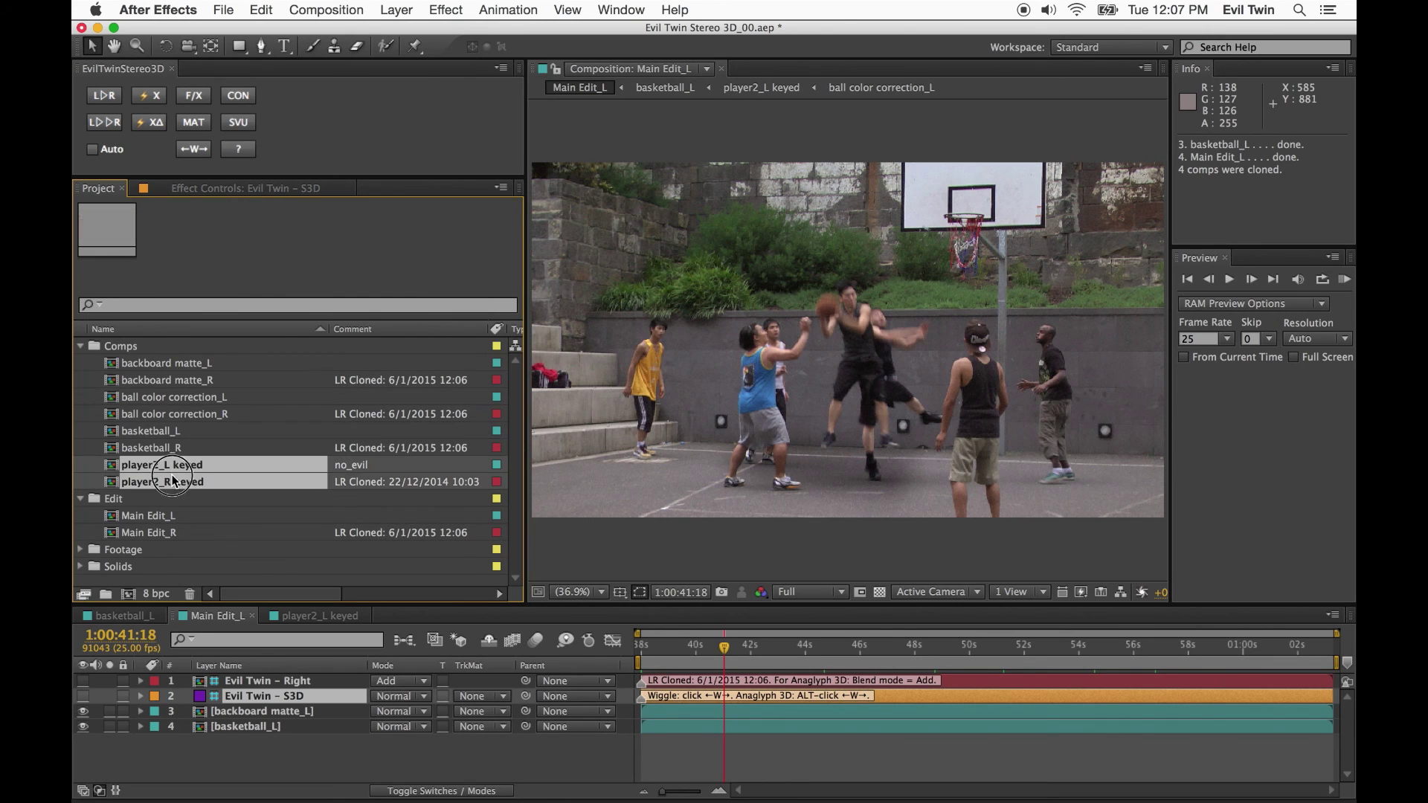